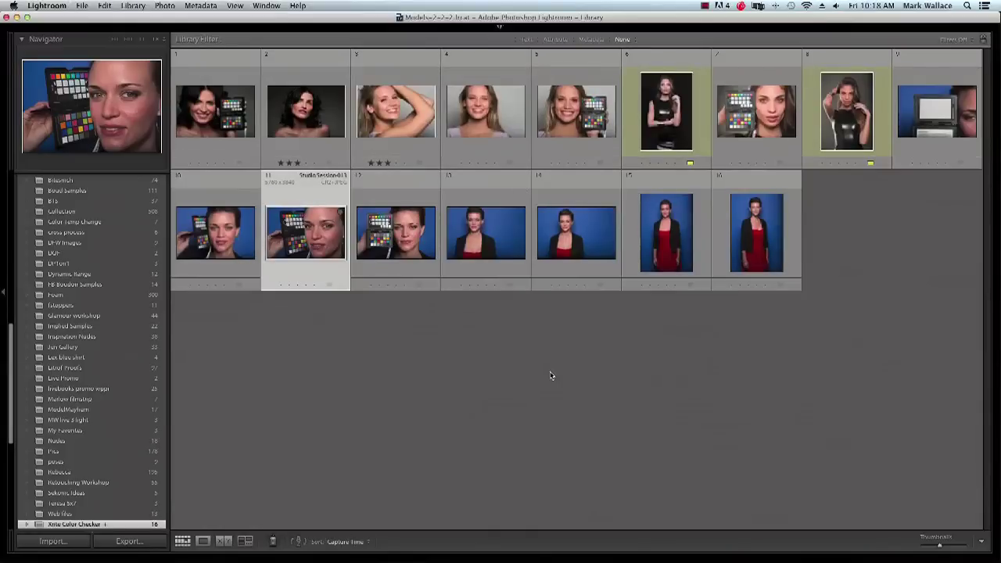
left_click(436, 261)
key("super+j")
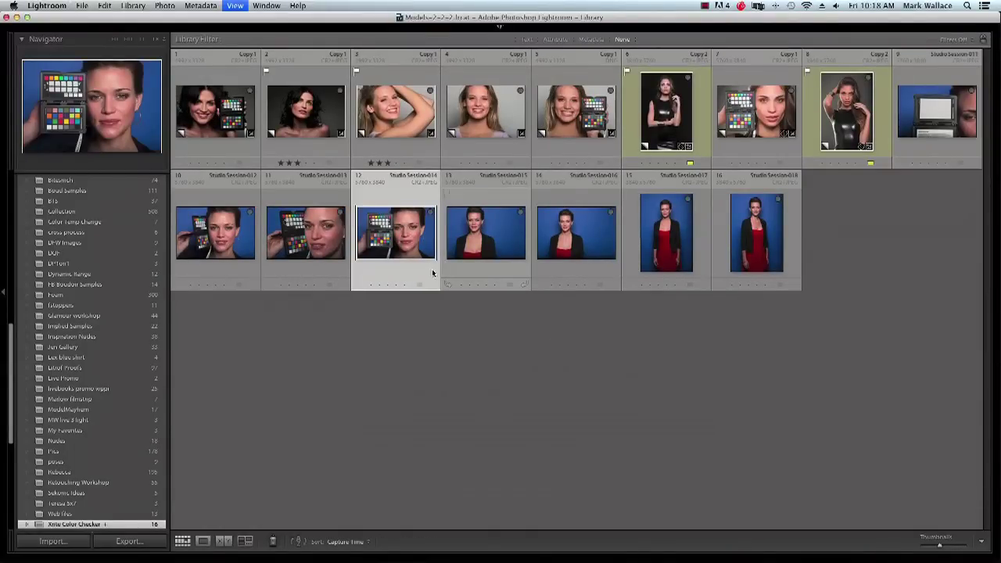
key("d")
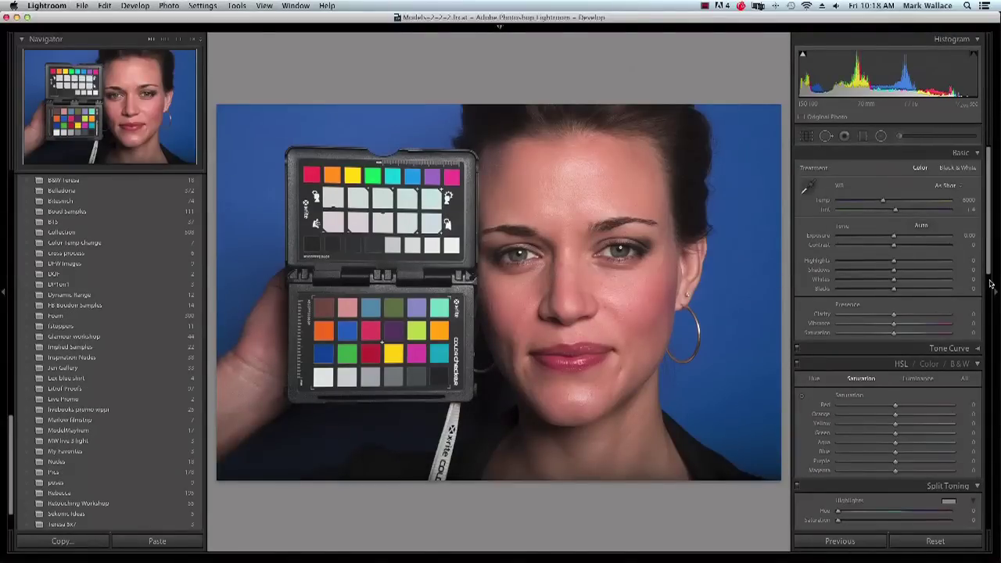
left_click_drag(989, 251, 997, 507)
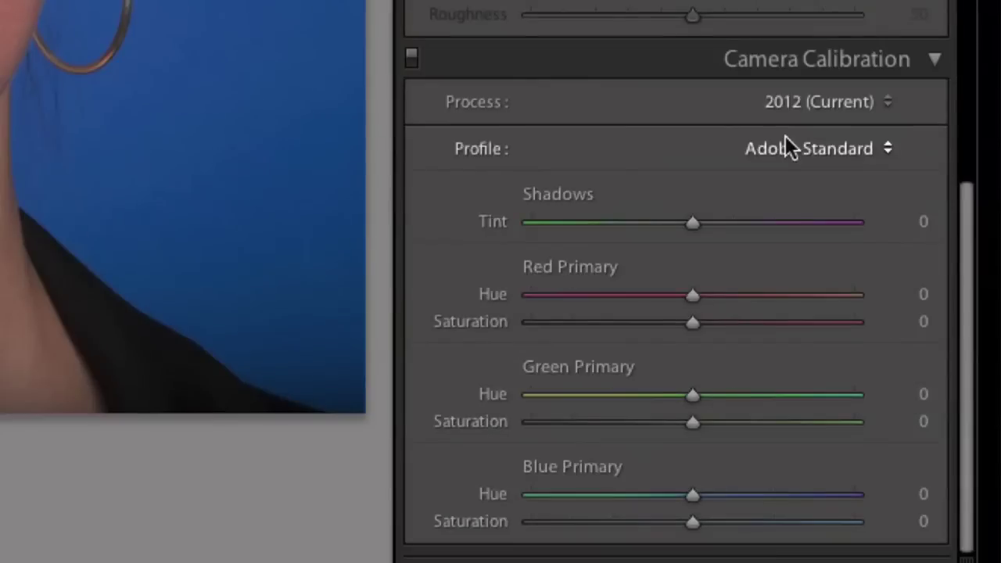
left_click(813, 114)
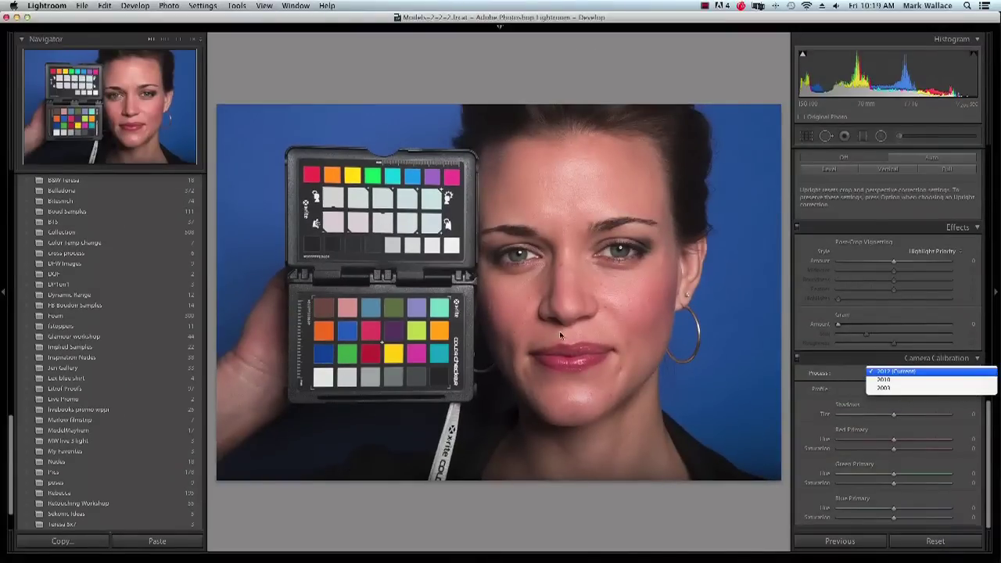
left_click(599, 492)
key("g")
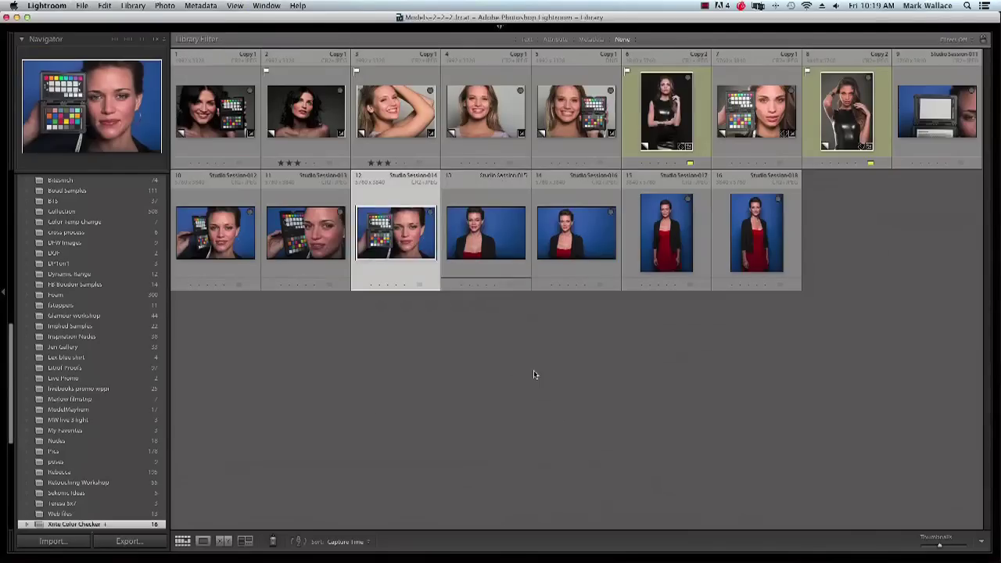
- Open the grey-backdrop chart portrait in Develop with the left panel hidden, inspecting the hair at 1:1
left_click(216, 119)
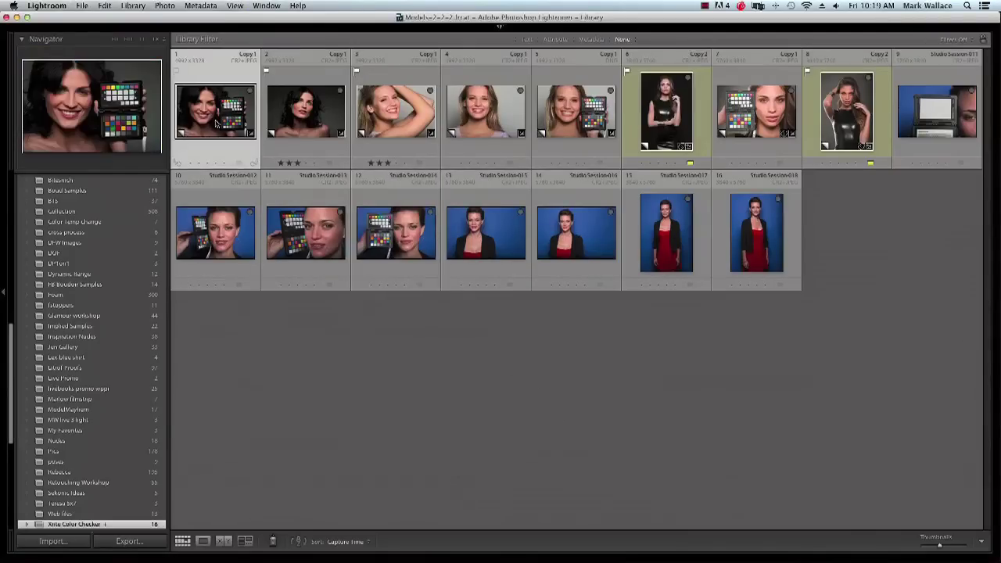
key("d")
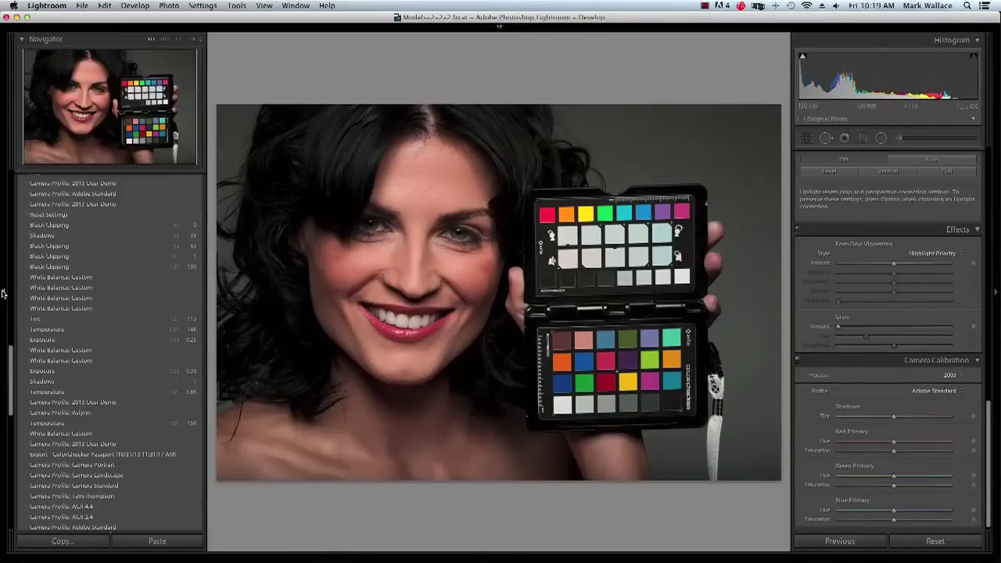
left_click(4, 291)
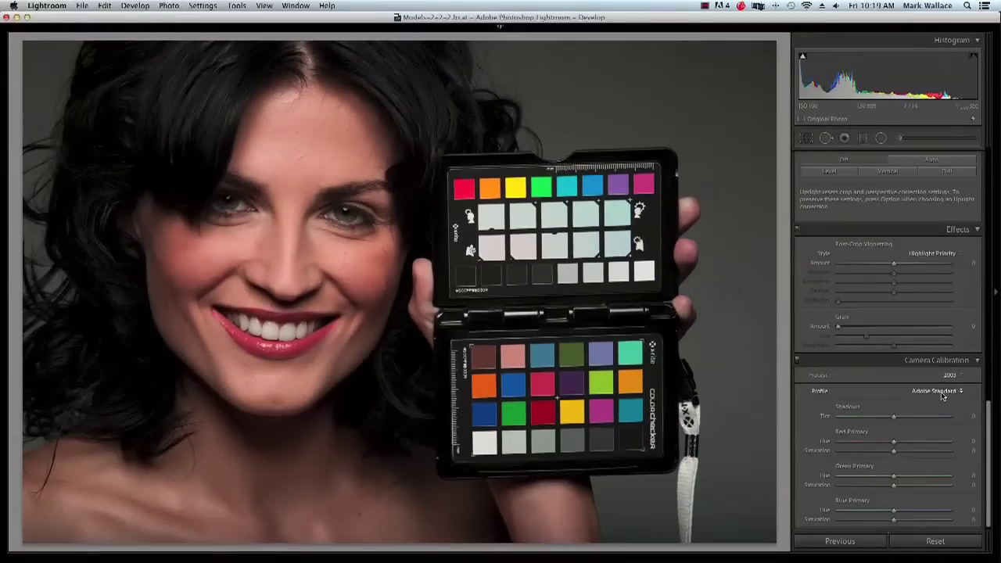
left_click(84, 116)
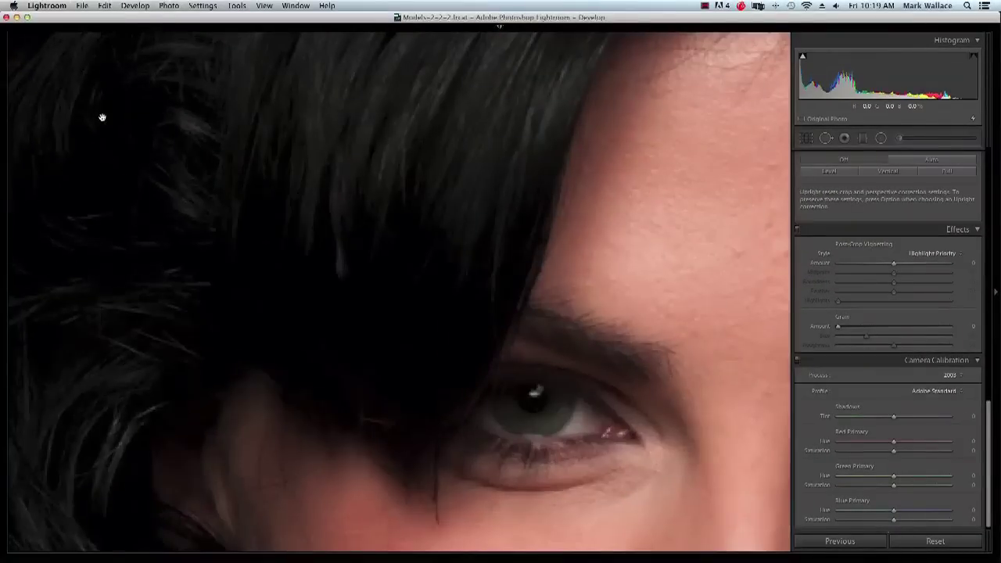
left_click_drag(101, 104, 310, 143)
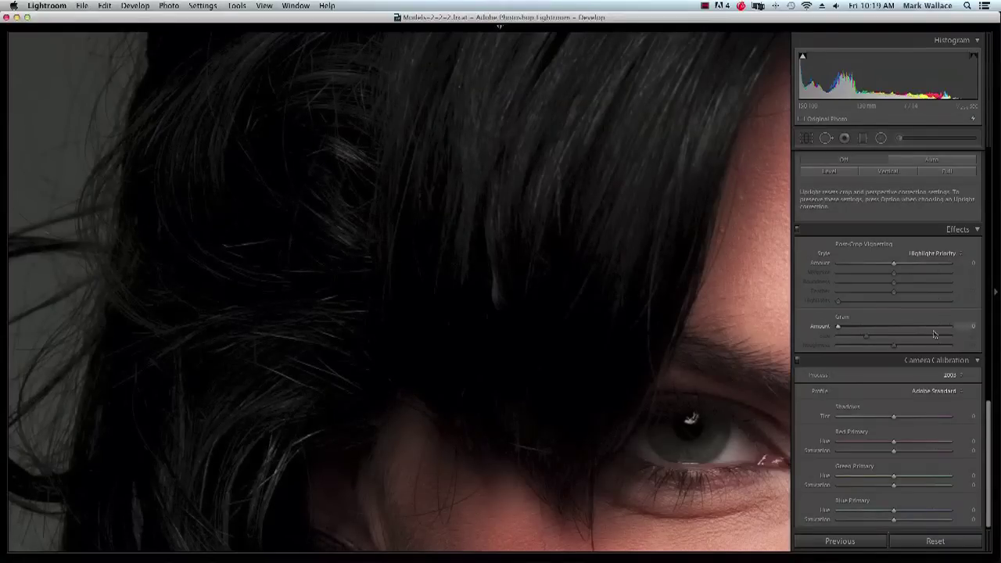
- Change the Camera Calibration process version from 2003 to 2012 (Current) and view the full portrait
left_click(955, 374)
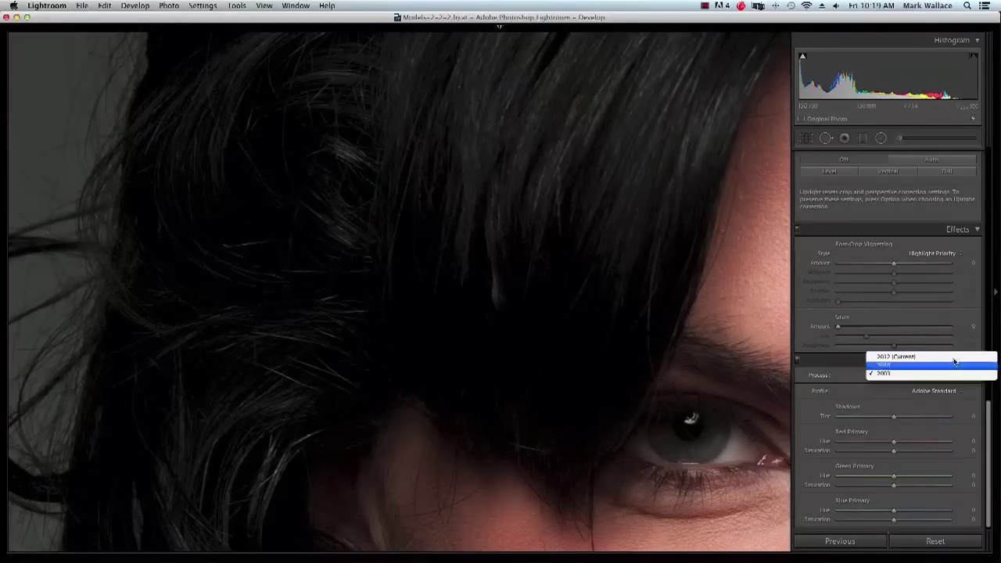
left_click(953, 356)
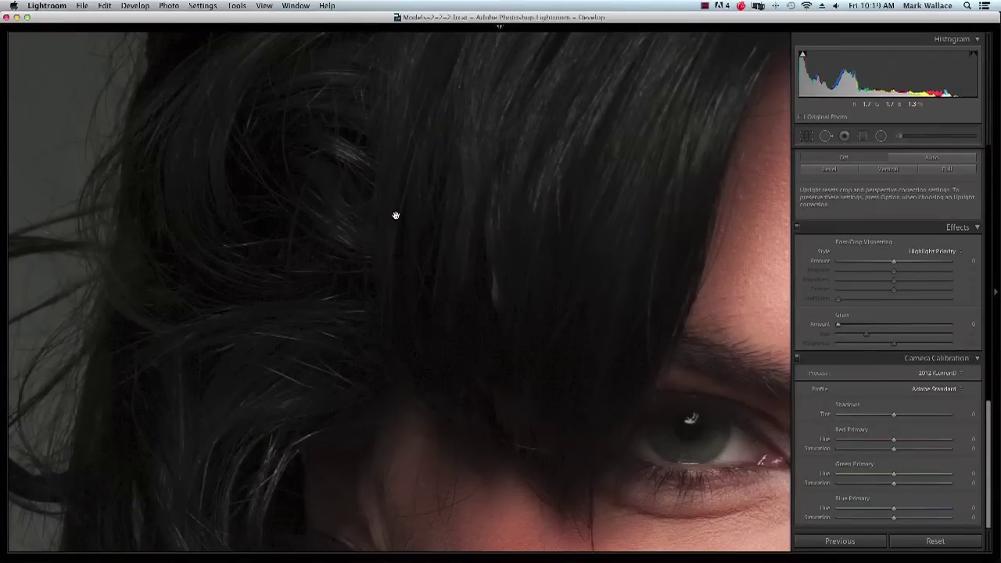
left_click(425, 217)
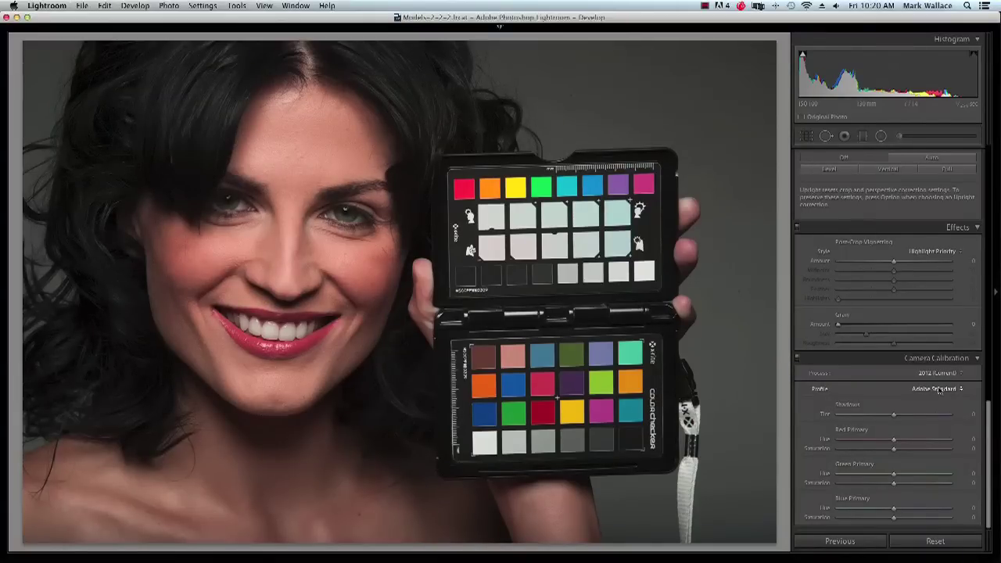
- Zoom to 1:1 on the ColorChecker patches and try the Camera Landscape and Camera Portrait profiles
left_click(584, 382)
left_click_drag(584, 382, 419, 201)
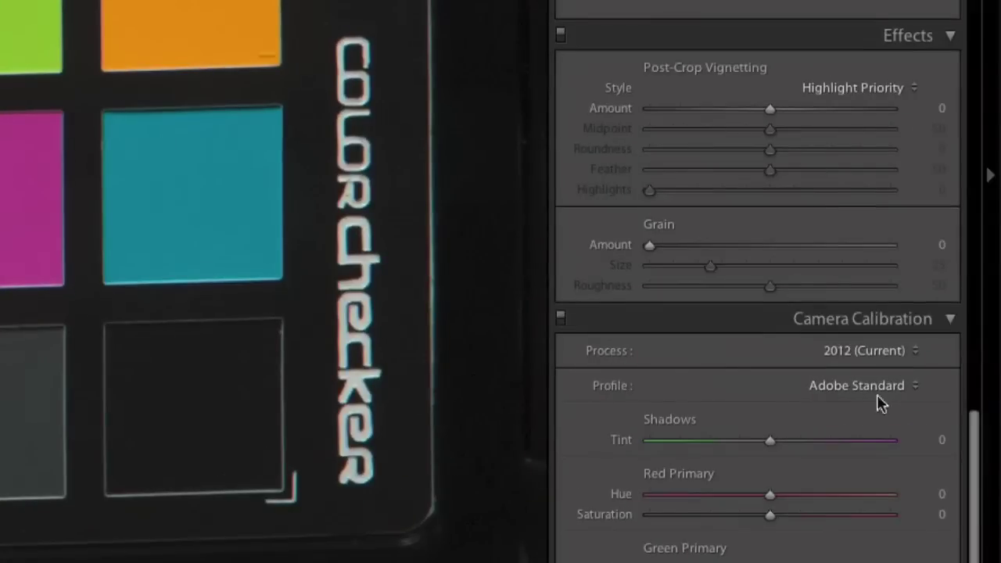
left_click(910, 384)
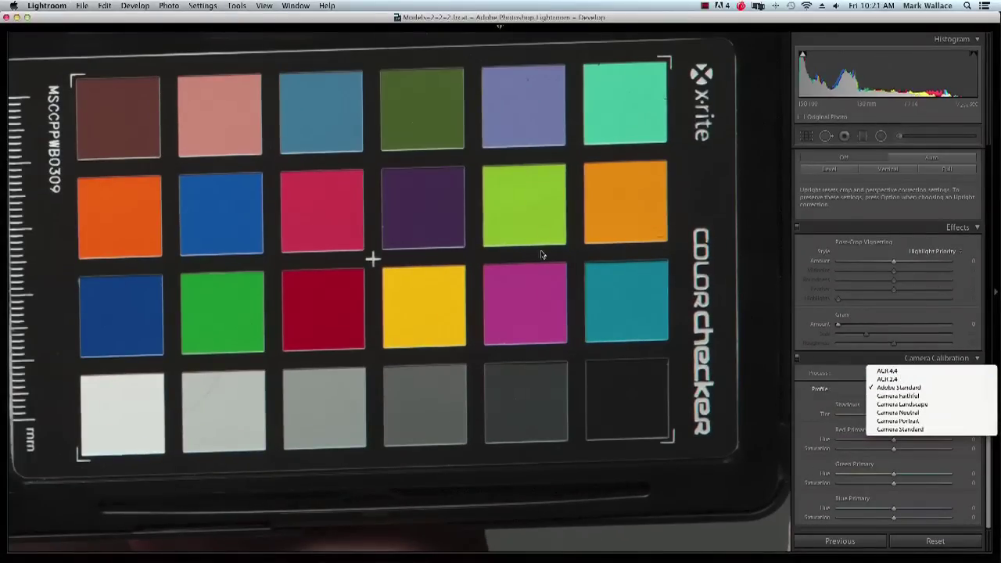
left_click(912, 405)
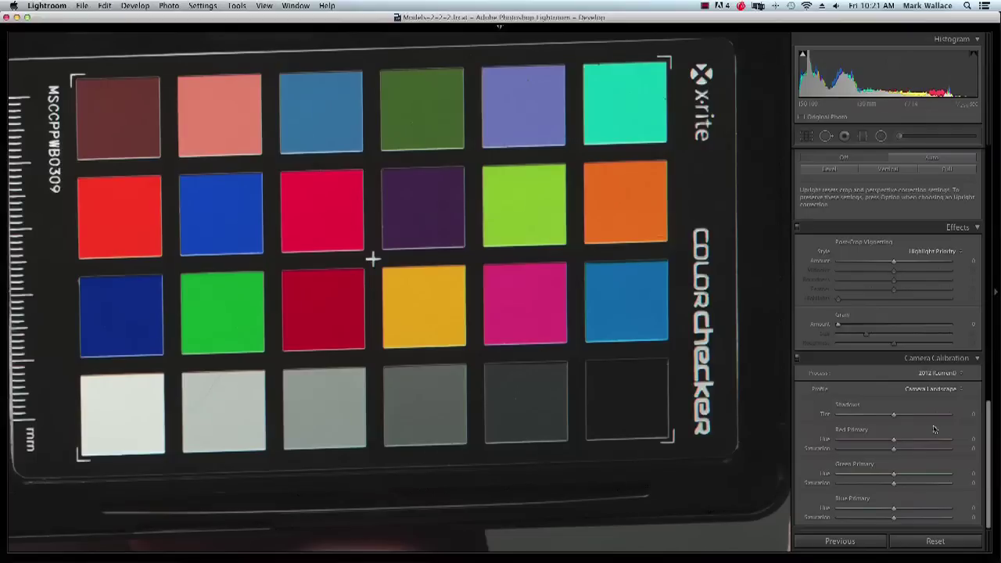
left_click(932, 388)
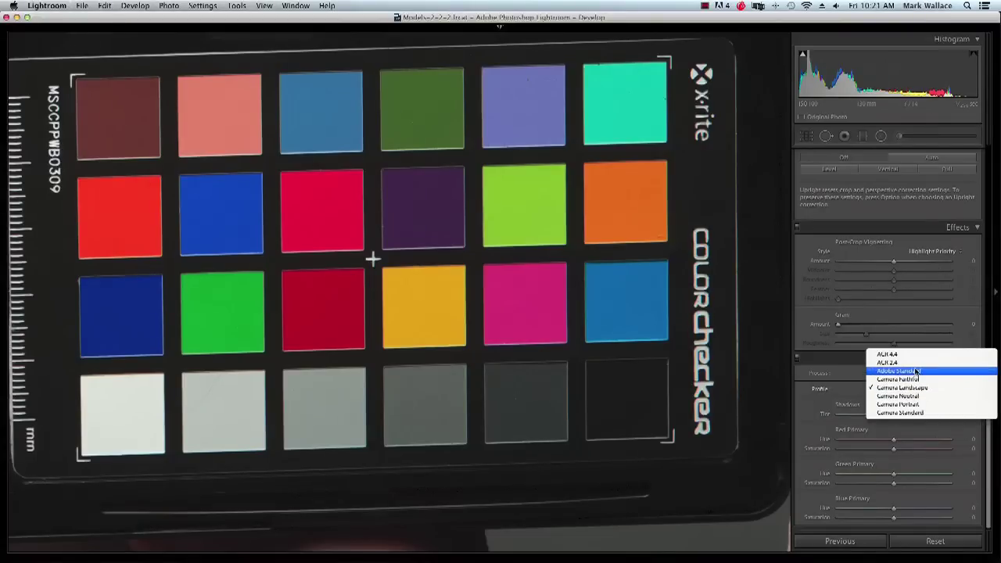
left_click(900, 405)
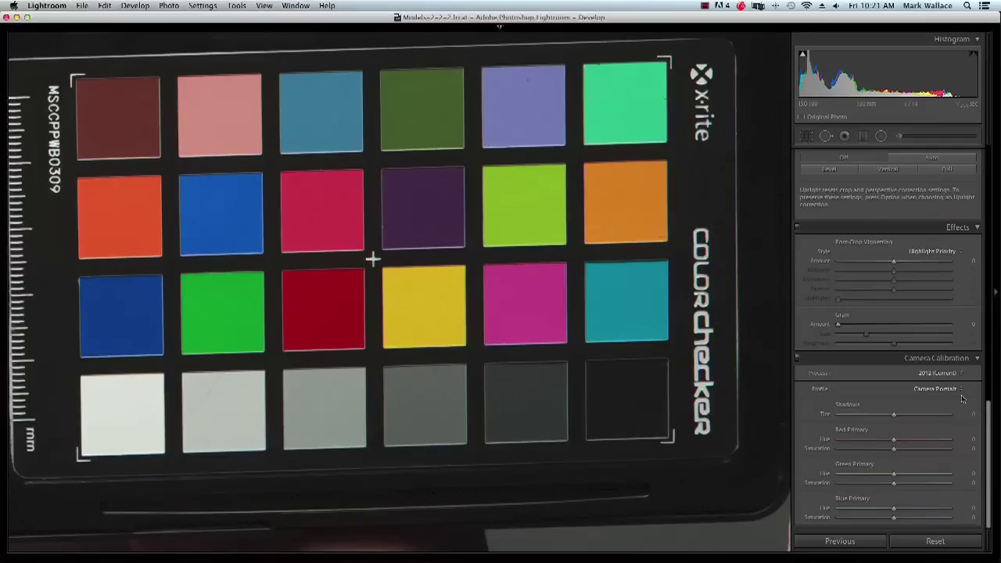
- Compare Camera Landscape with Camera Neutral on the chart, leave Camera Neutral applied, and zoom out
left_click(935, 389)
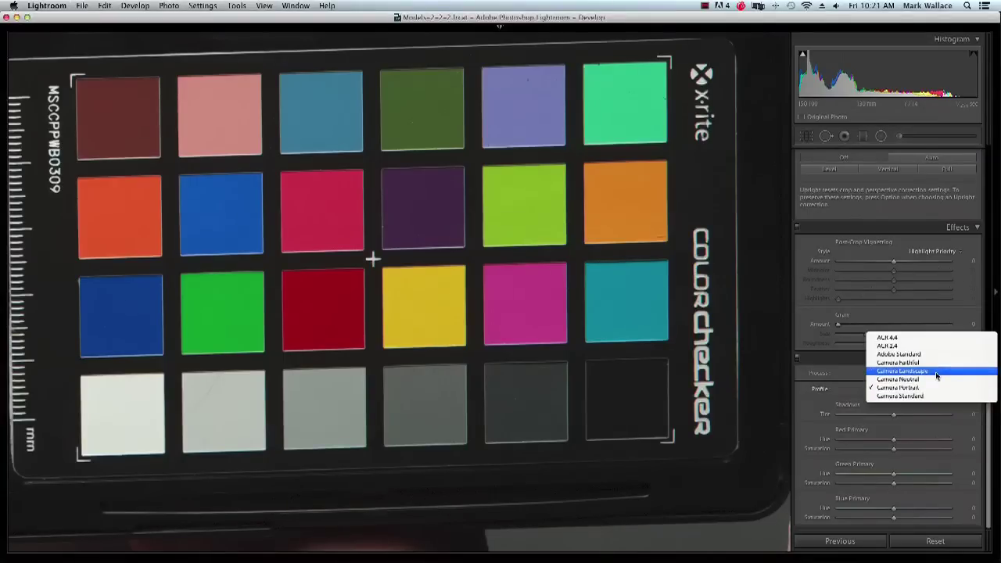
left_click(936, 376)
left_click(935, 391)
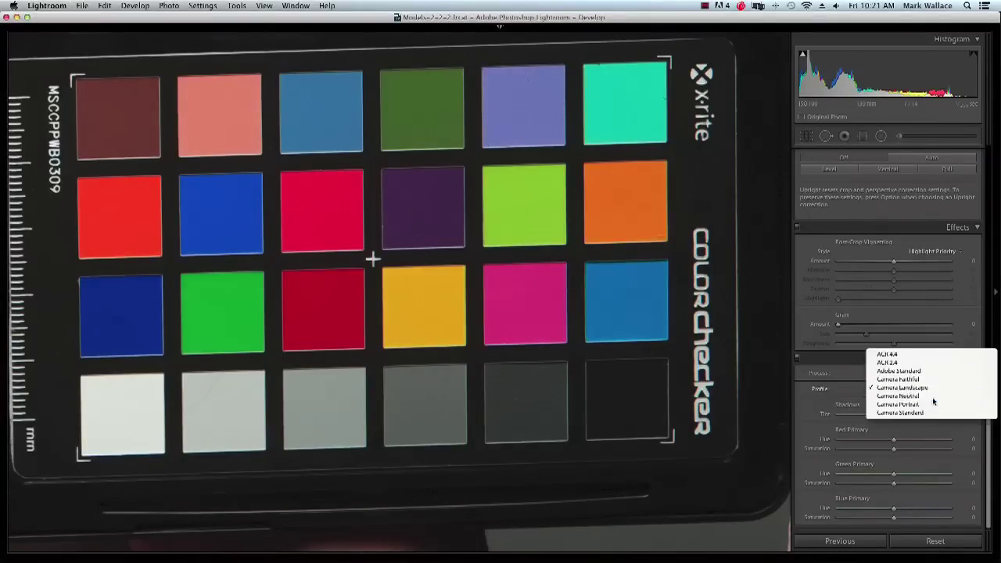
left_click(933, 398)
left_click(934, 391)
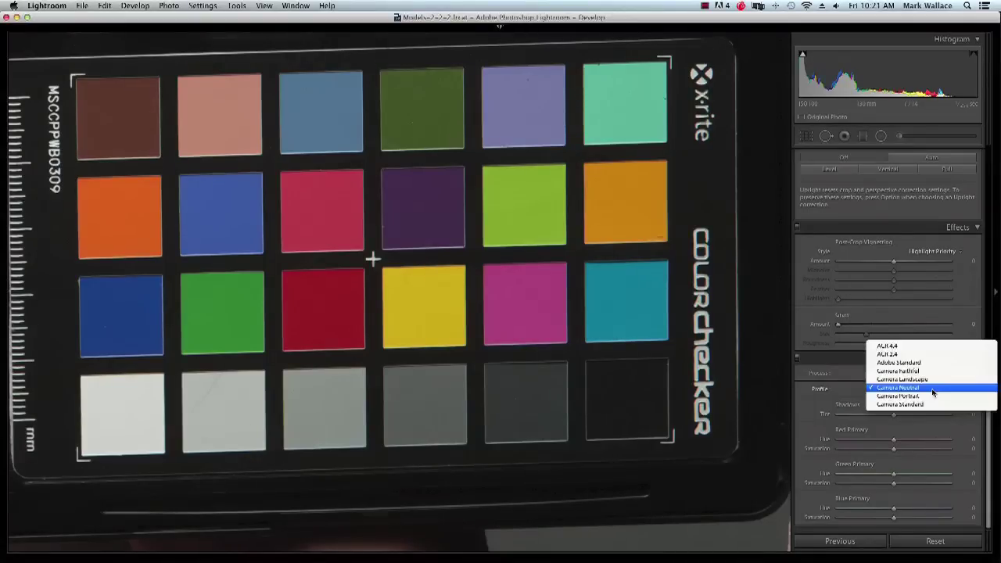
left_click(932, 380)
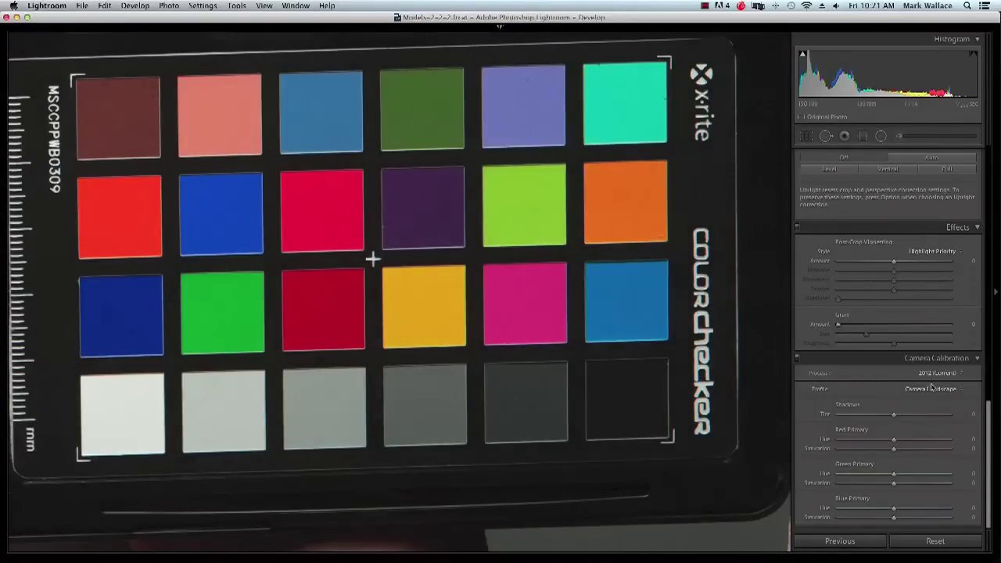
left_click(931, 388)
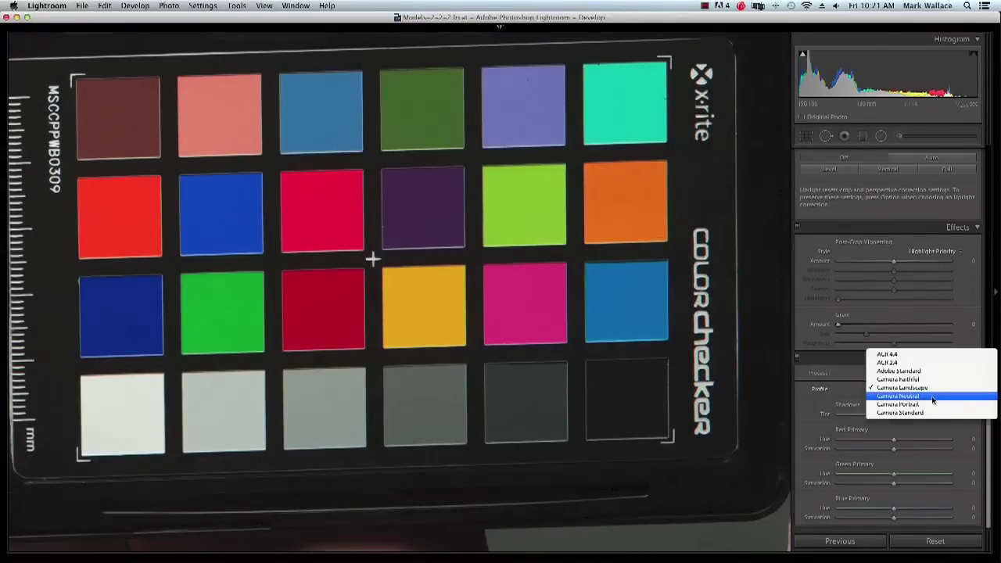
left_click(932, 397)
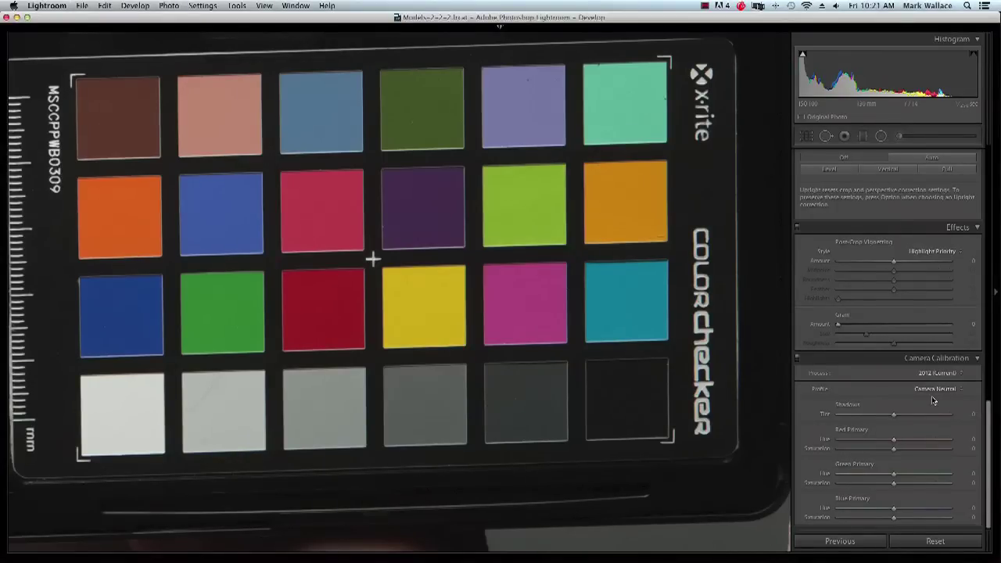
left_click(405, 255)
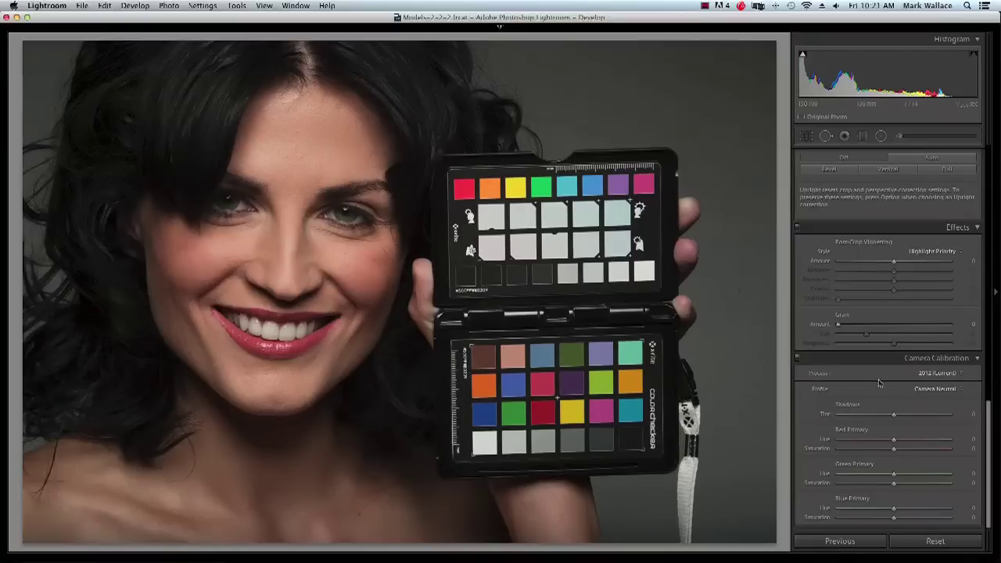
- Switch the calibration profile from Camera Neutral to Camera Portrait, then return to the Library grid
left_click(926, 389)
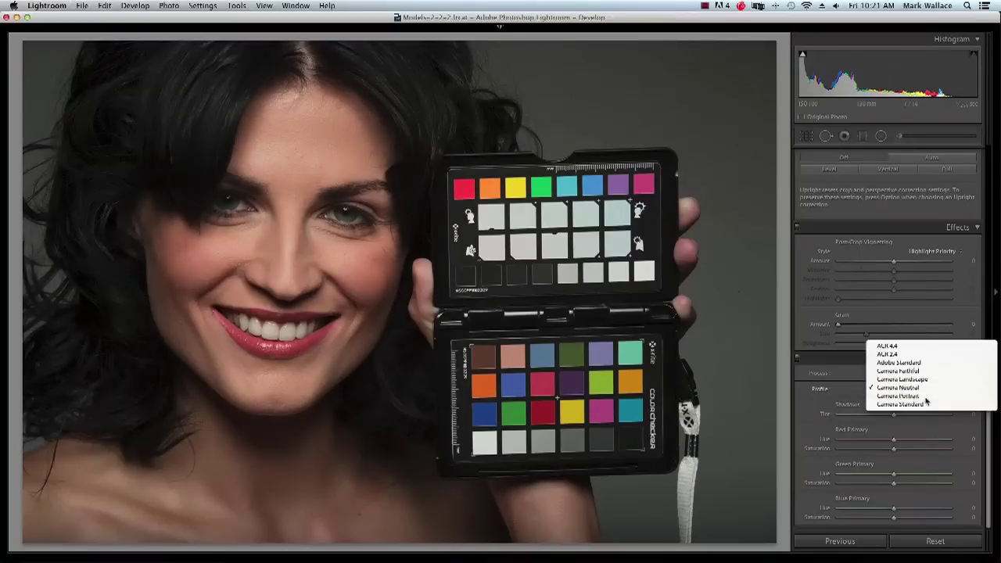
left_click(926, 396)
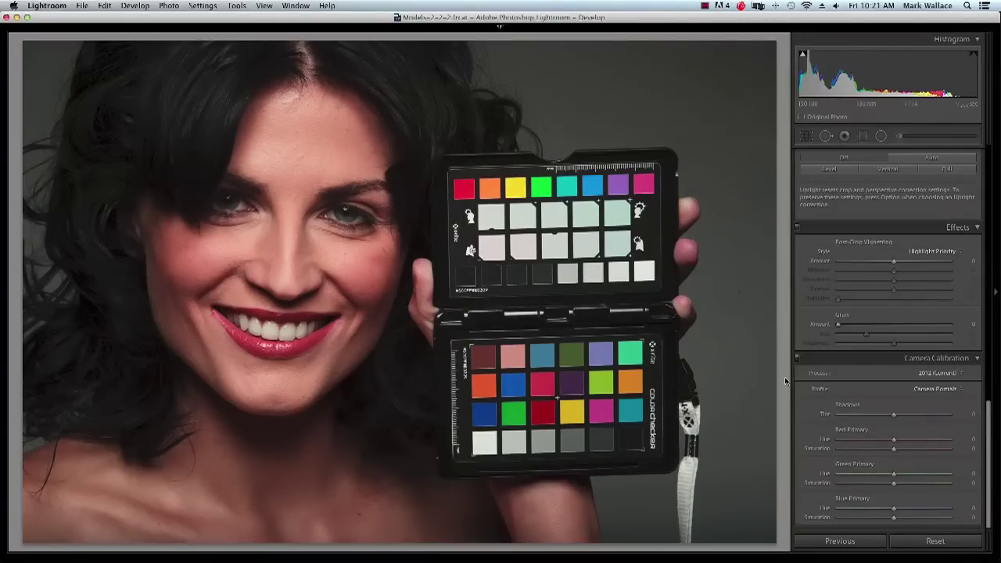
key("g")
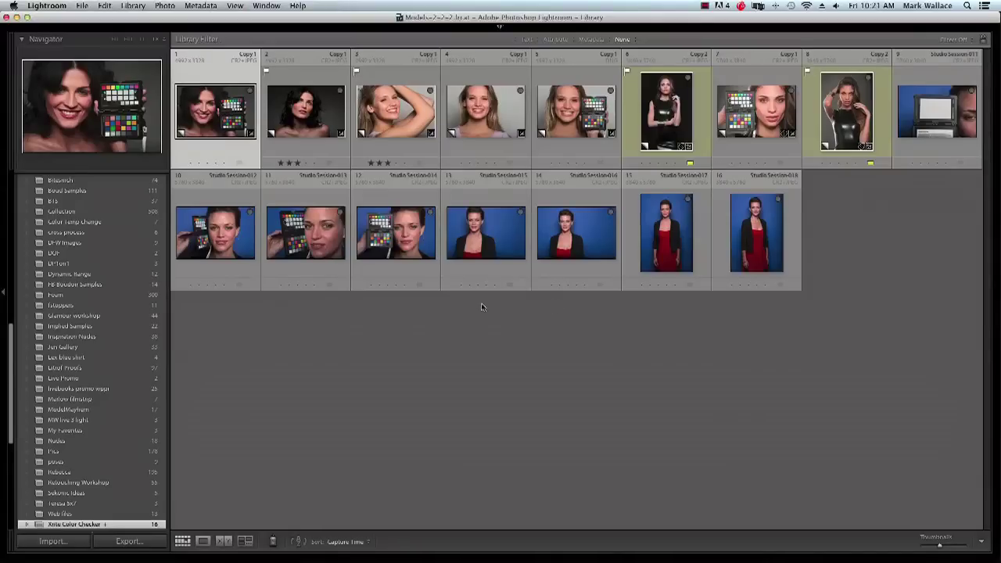
- Select thumbnail 12, the blue-backdrop chart portrait
left_click(364, 239)
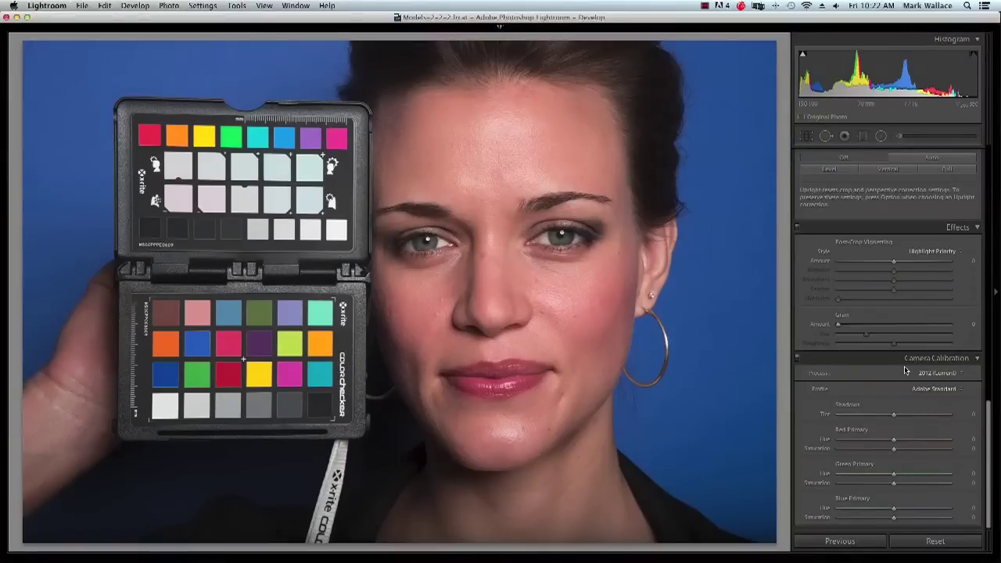
- Apply the 2013 Alexis Beauty Dish profile, compare it with Camera Neutral, then reapply 2013 Alexis Beauty Dish
left_click(938, 389)
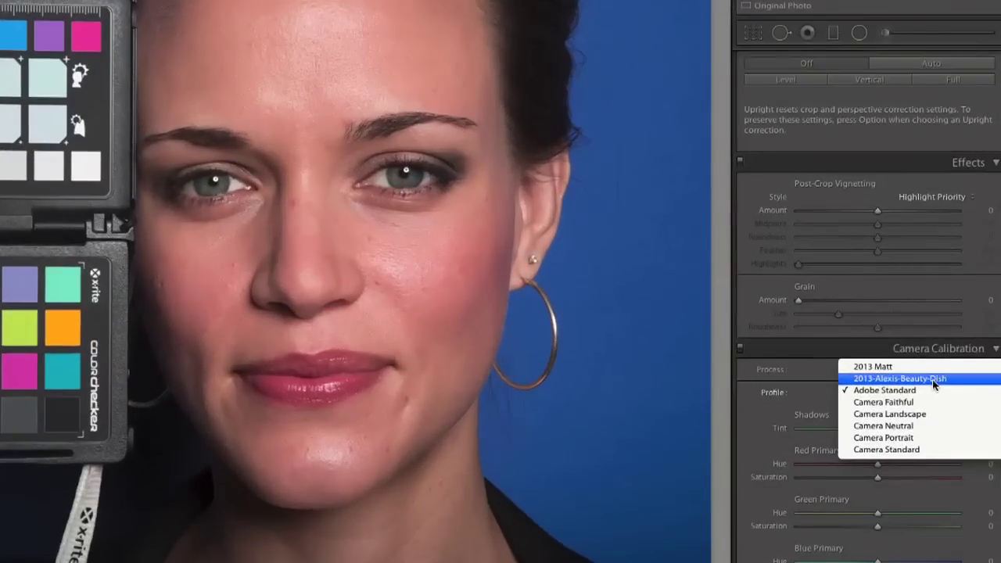
left_click(932, 379)
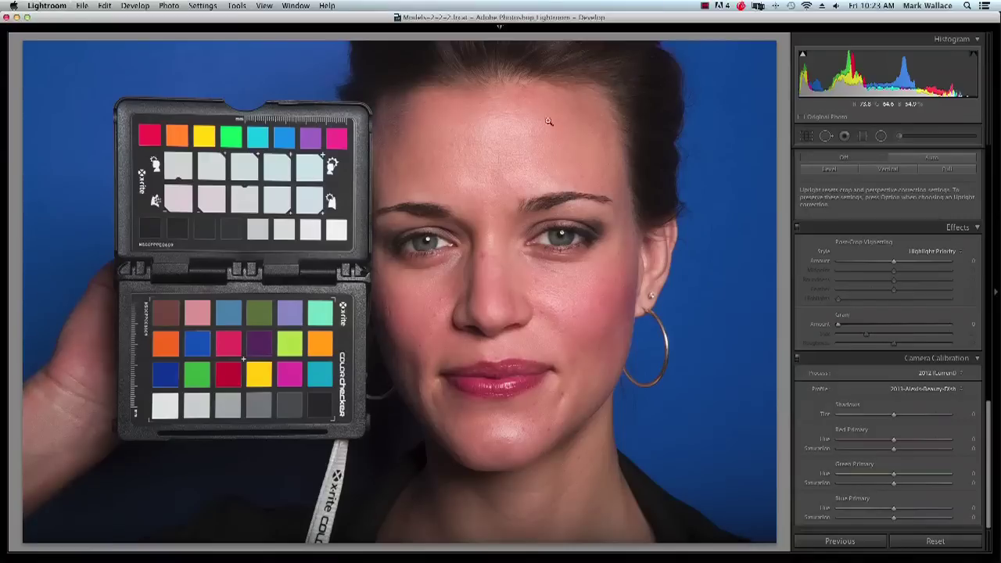
left_click(911, 389)
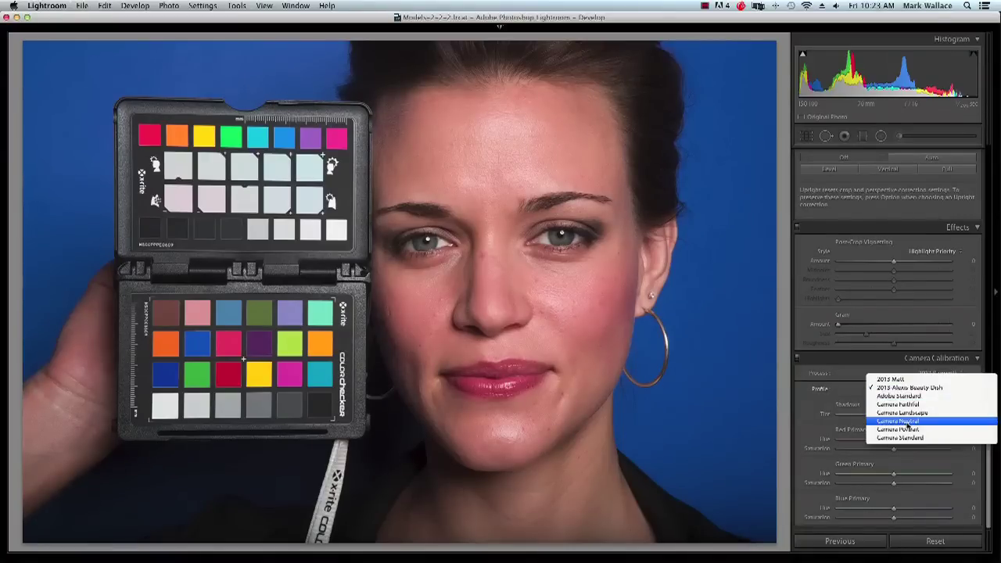
left_click(907, 422)
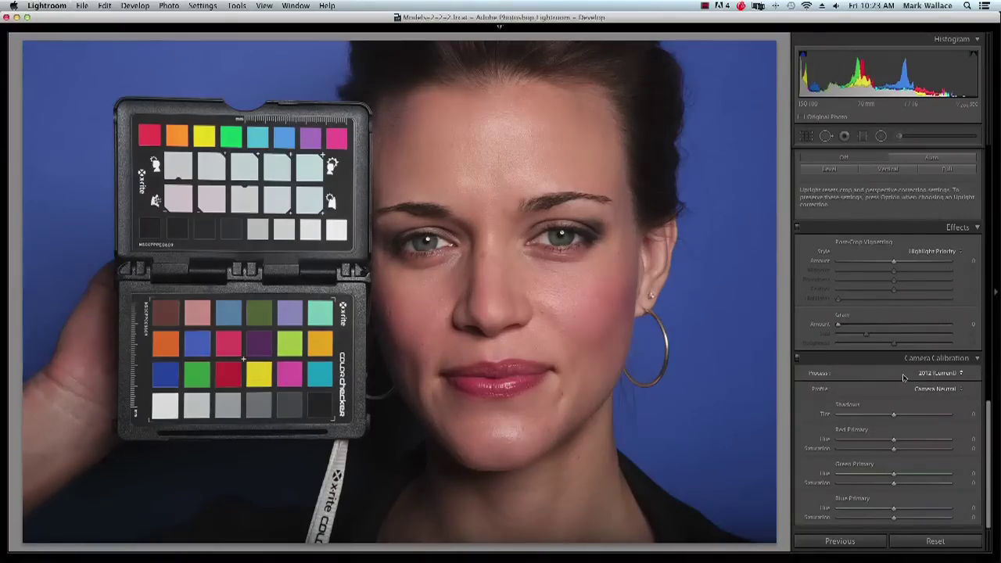
left_click(918, 389)
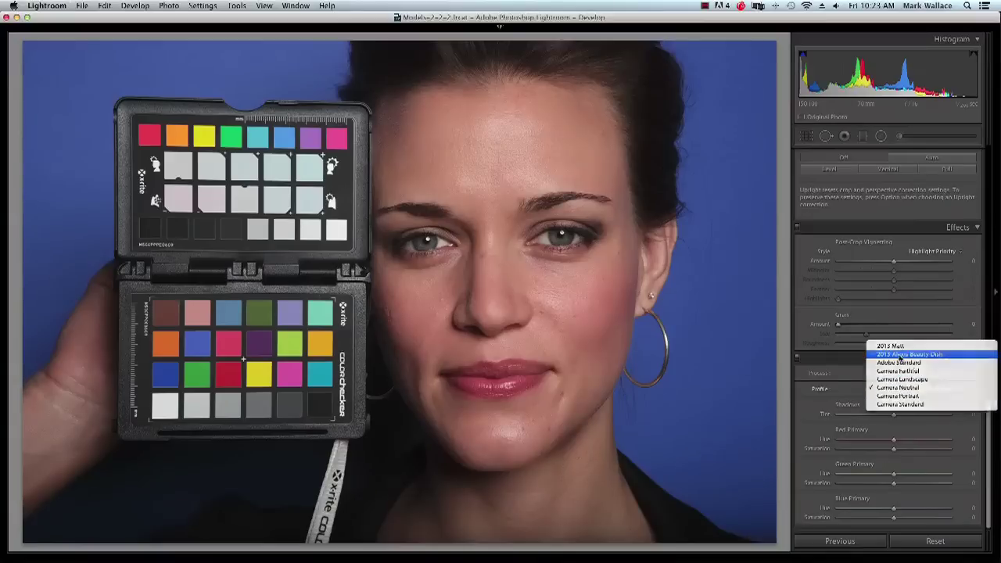
left_click(899, 355)
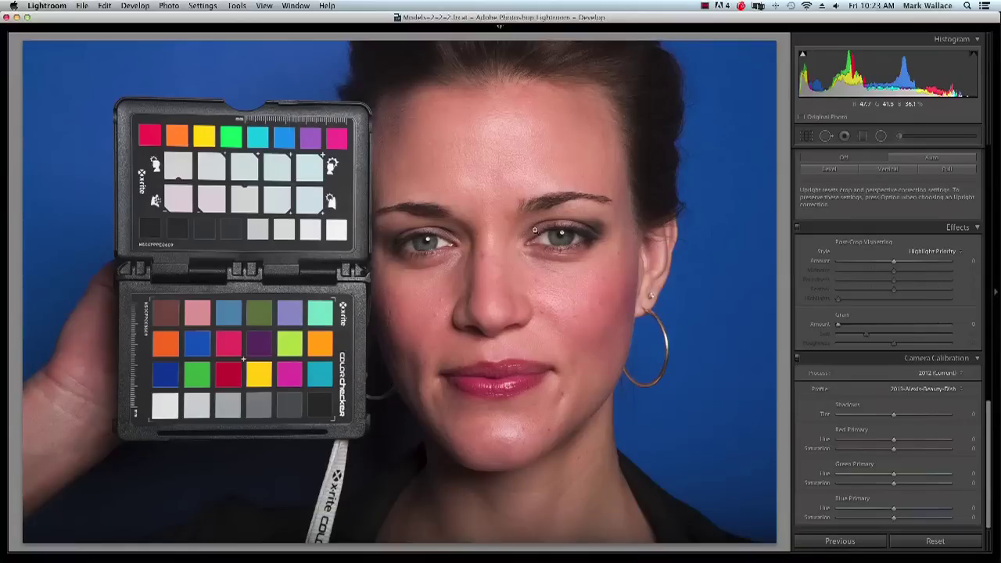
- Zoom in on the chart's grey patches and sample white balance from the top-left light grey patch
key("w")
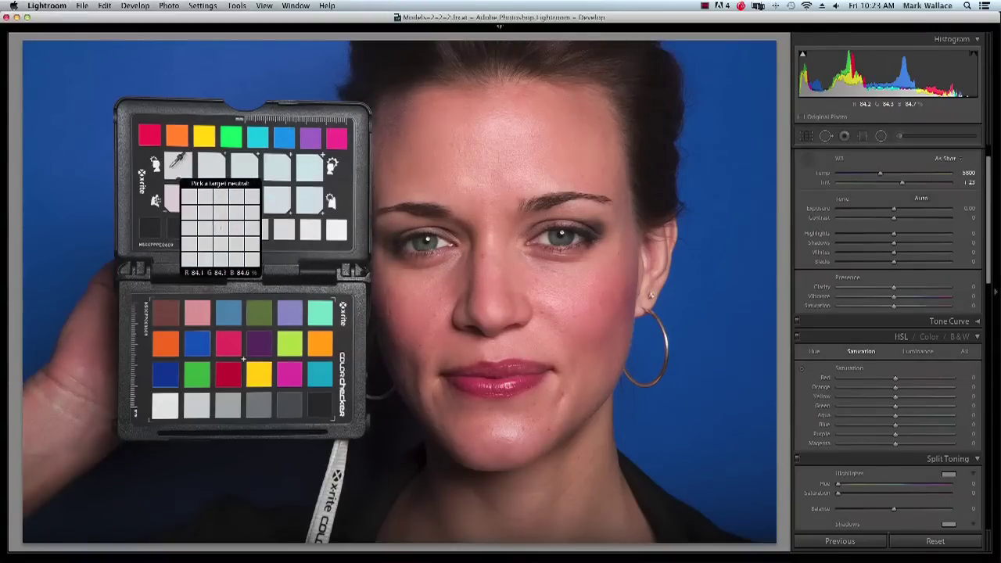
key("z")
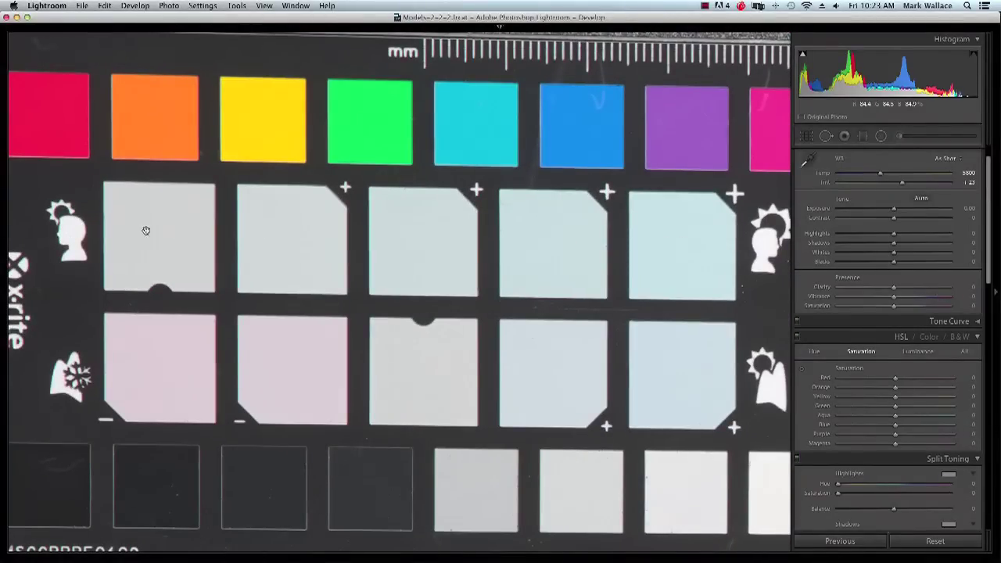
left_click_drag(356, 238, 326, 237)
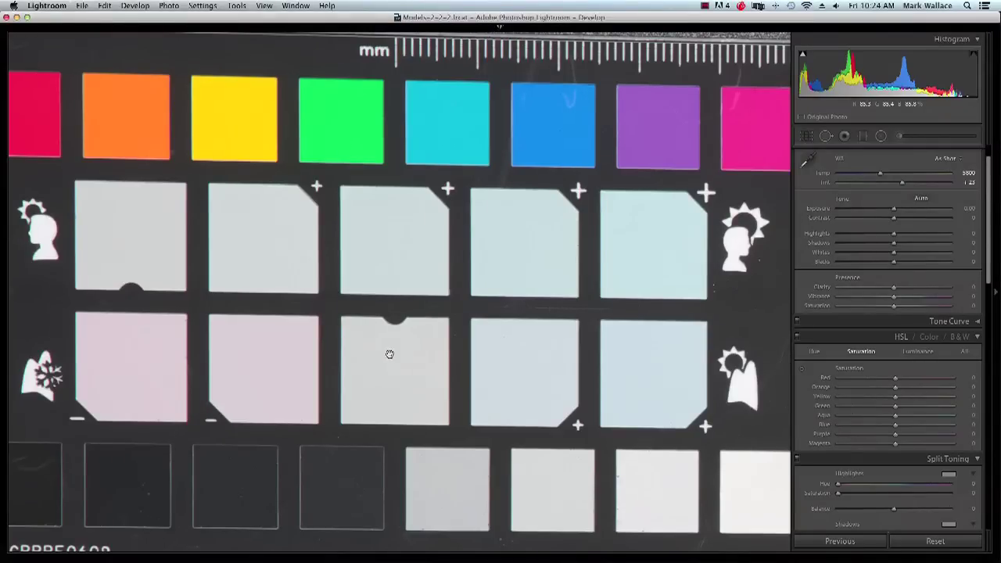
key("w")
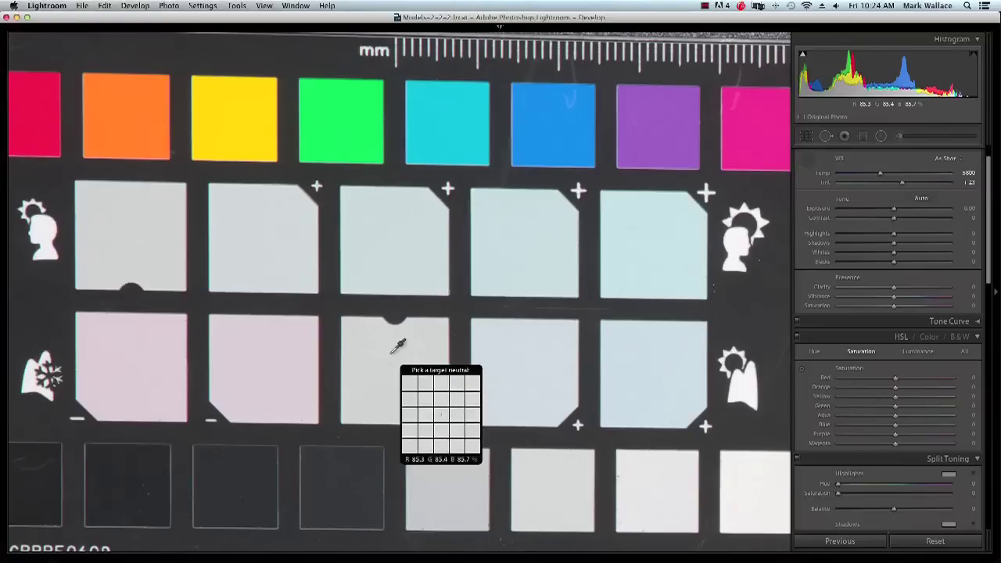
left_click(146, 235)
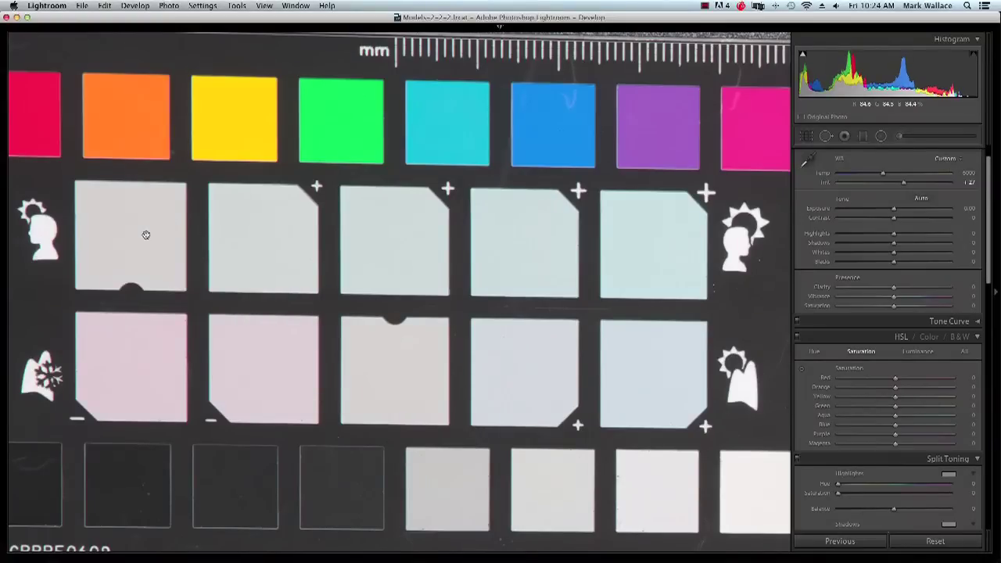
- Reopen the blue-backdrop chart portrait fitted on screen, left panel hidden, with the white balance sampler active
key("g")
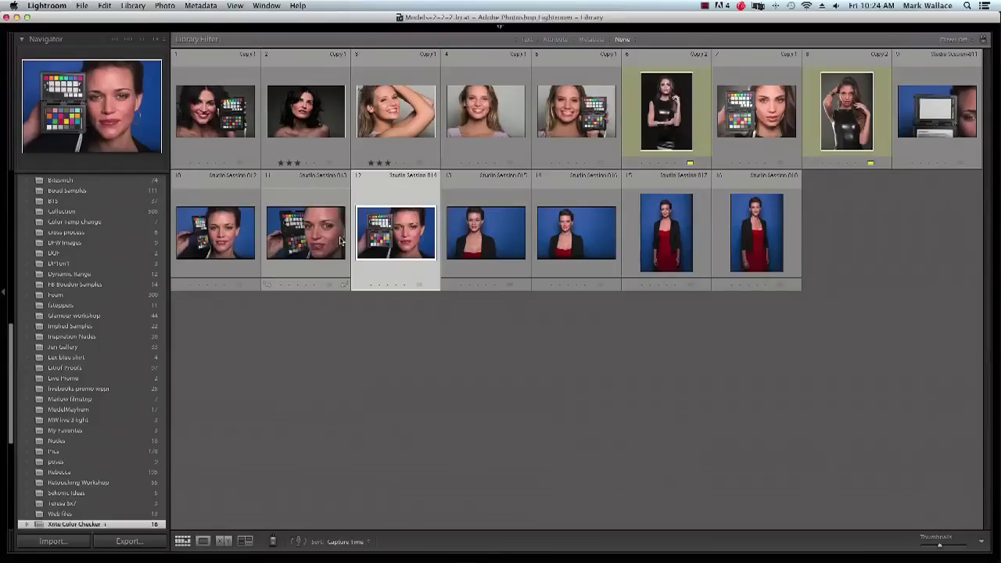
double_click(384, 237)
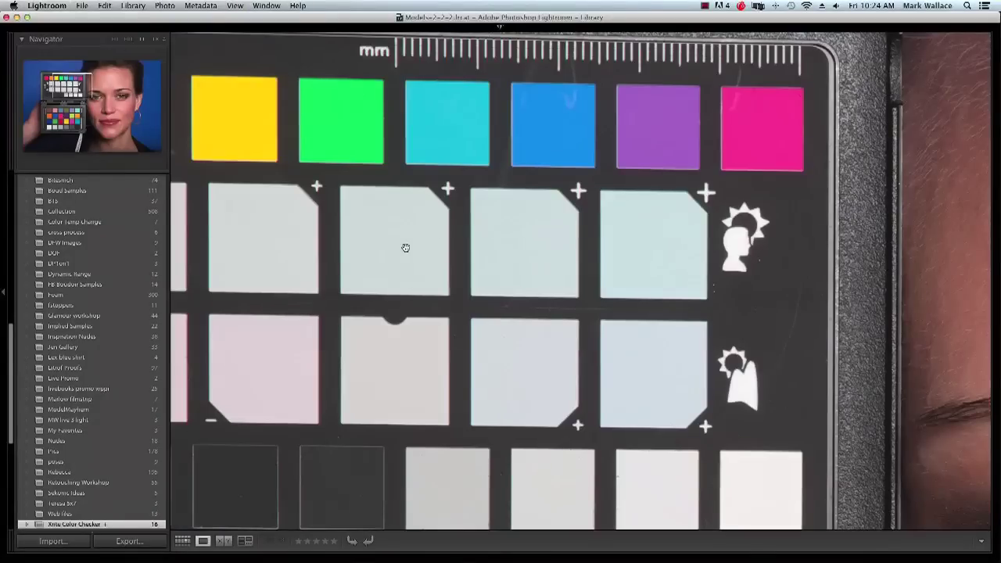
left_click(405, 247)
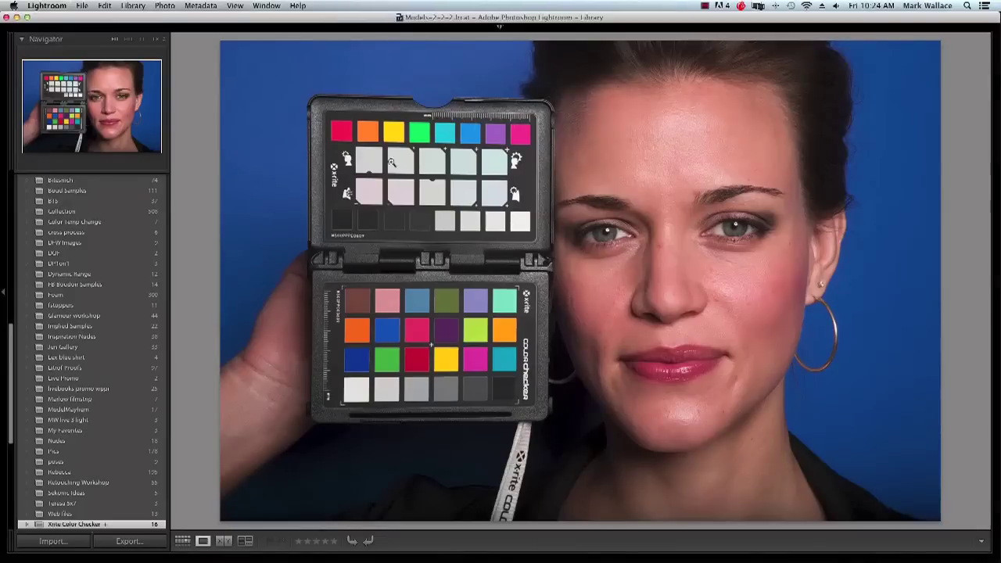
left_click(4, 291)
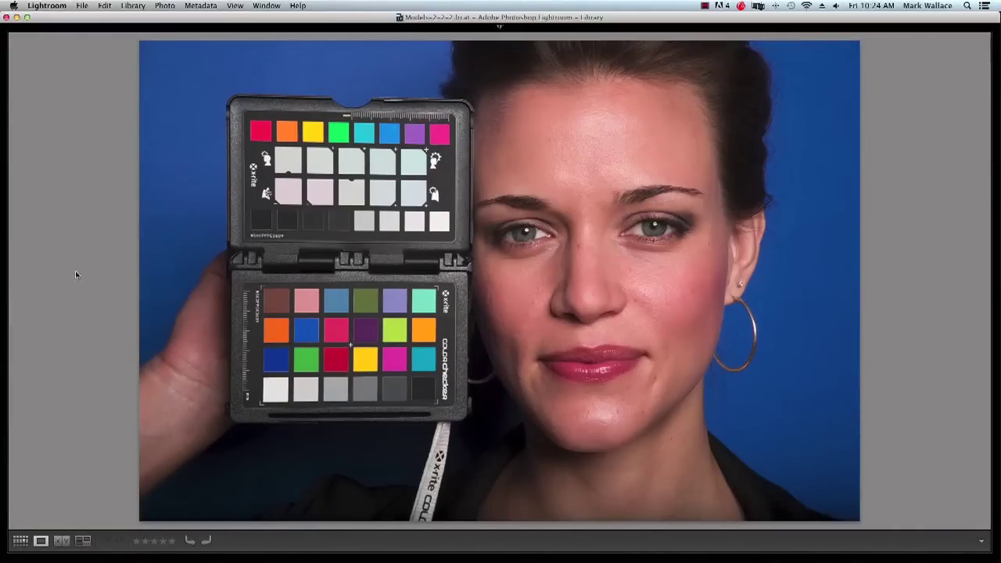
key("w")
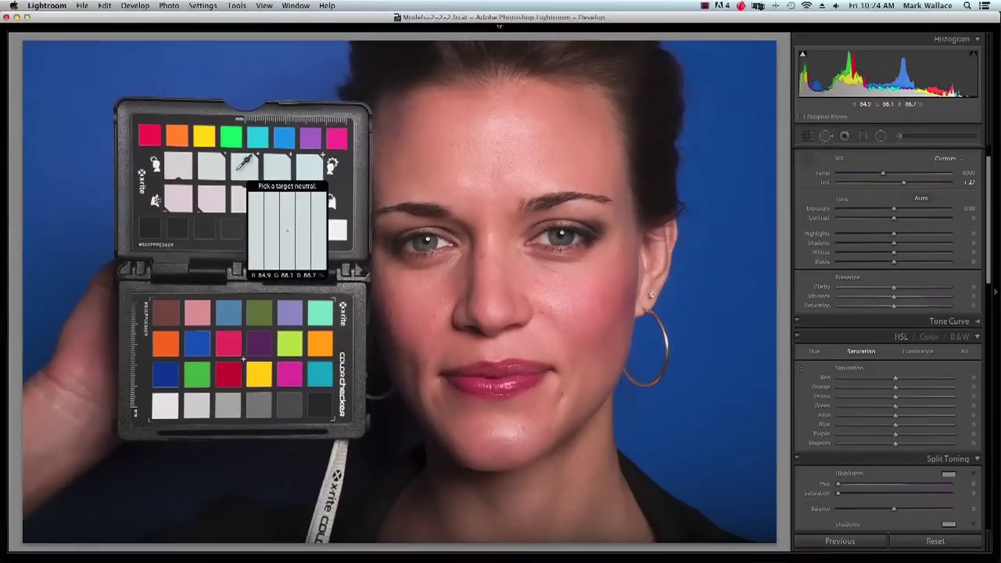
- Sample light grey chart patches until white balance reads Temp 6200, Tint 1.32, then go back to the grid
left_click(216, 169)
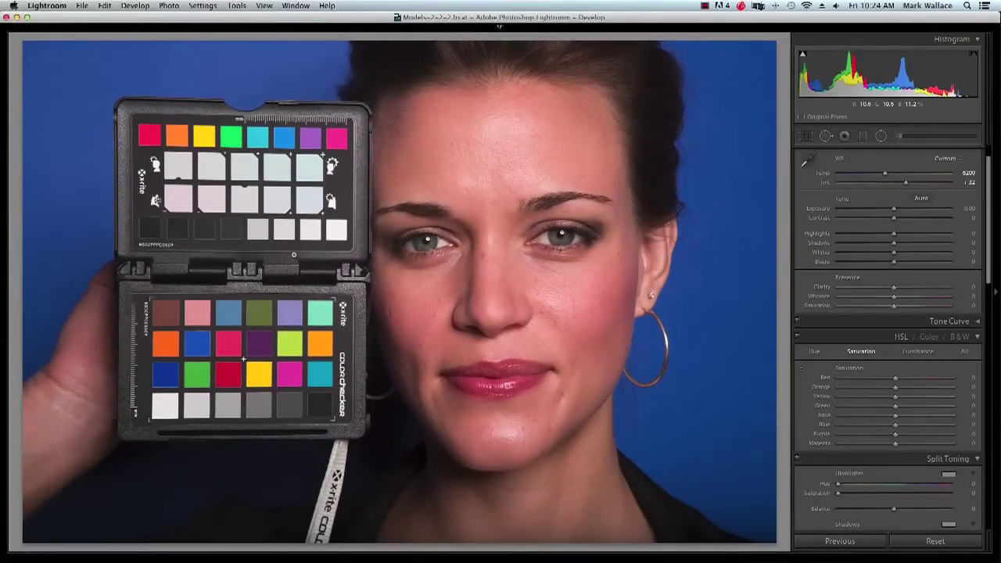
key("w")
left_click(308, 173)
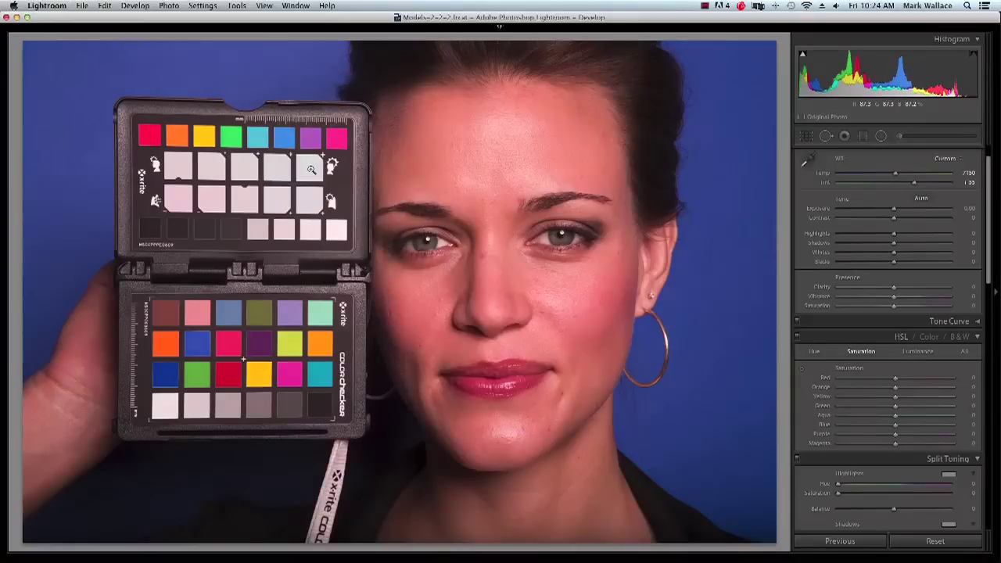
key("w")
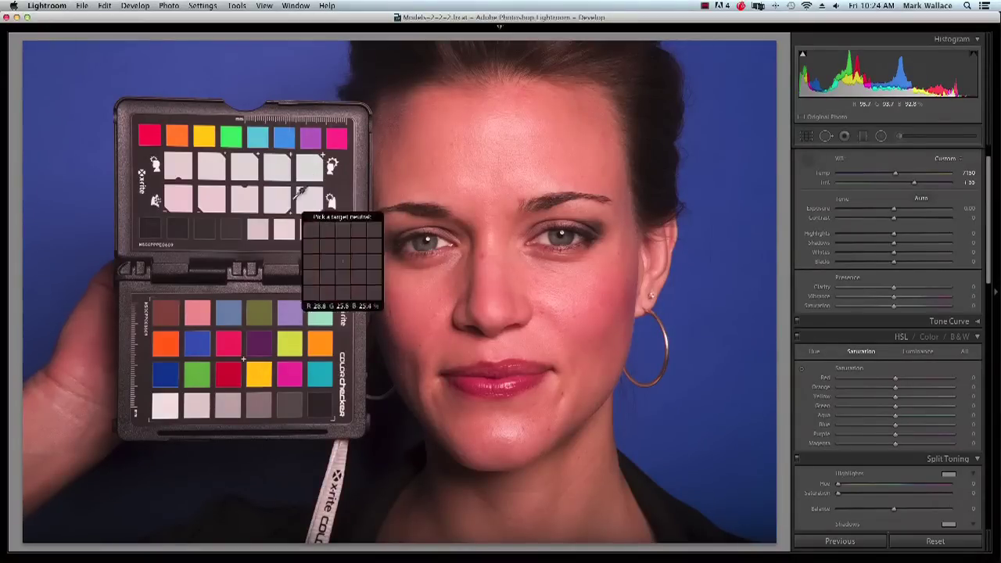
left_click(217, 169)
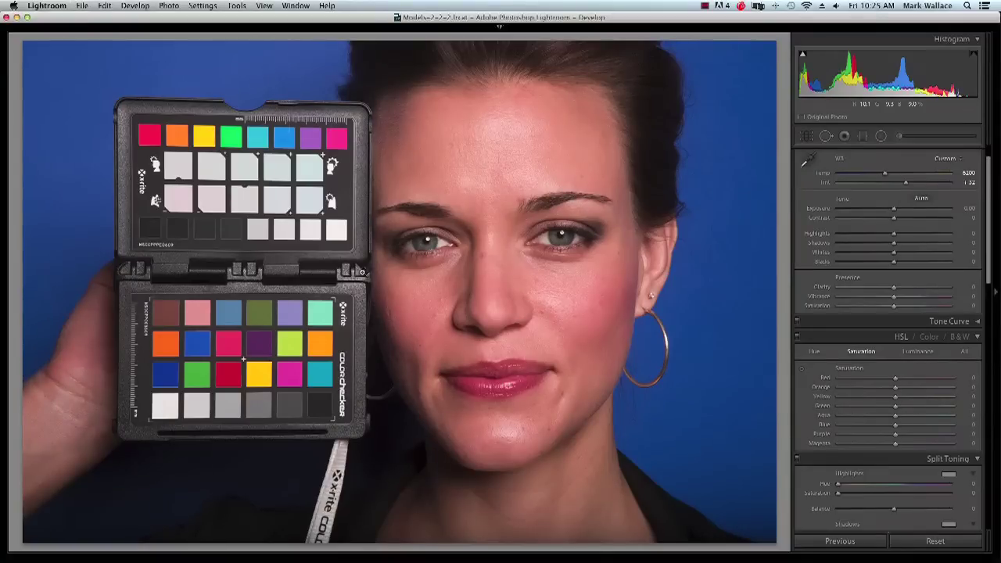
key("g")
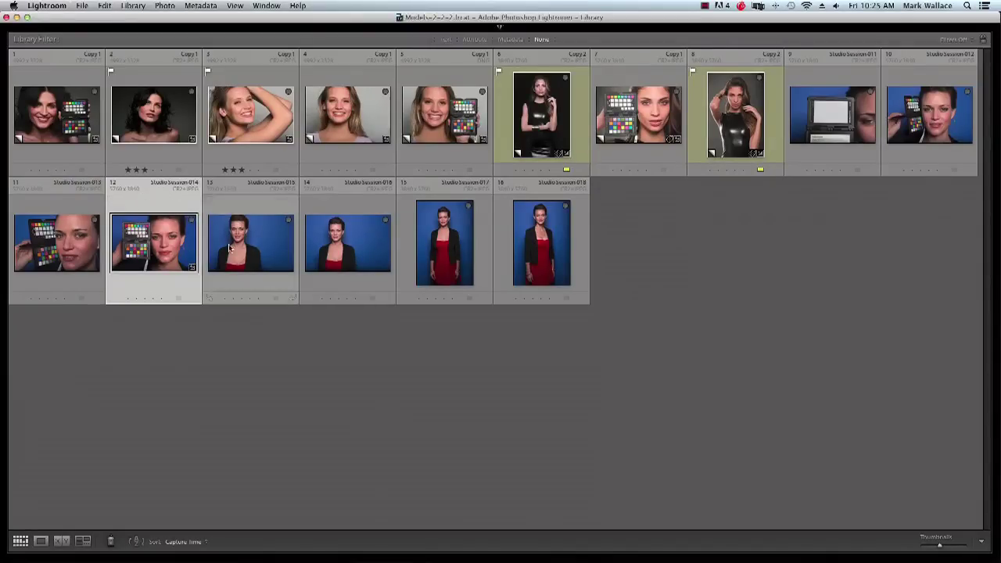
- Select photos 12–16 and bring up the Sync Settings options
left_click(530, 249, "shift")
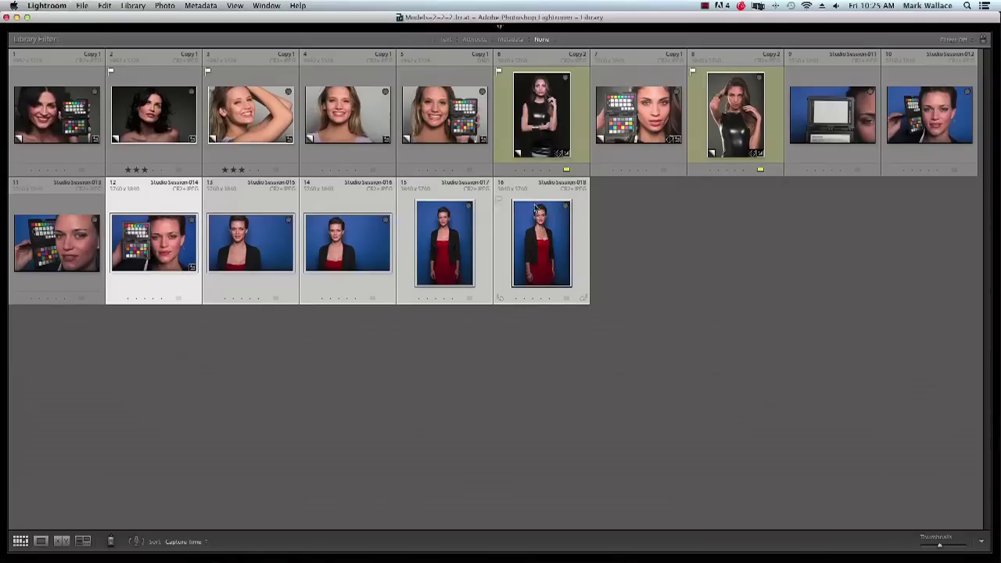
left_click(998, 276)
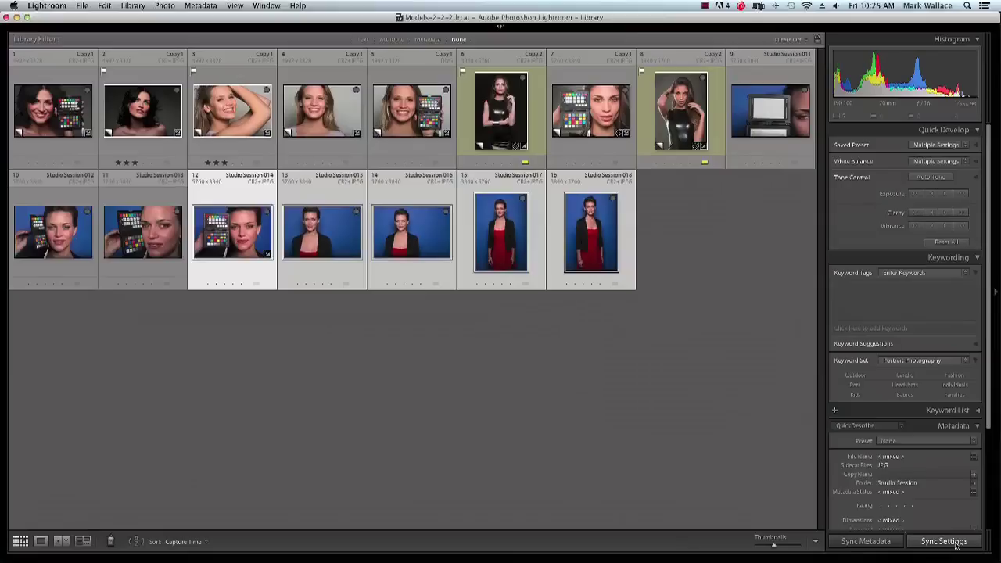
left_click(955, 545)
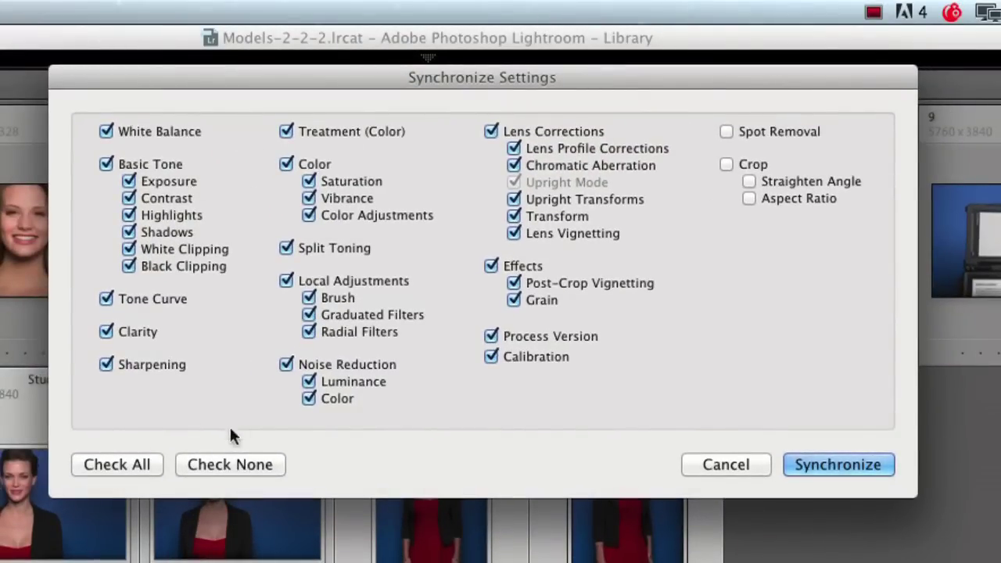
- Synchronize only White Balance, Treatment, Color, Process Version and Calibration to the selected photos
left_click(217, 464)
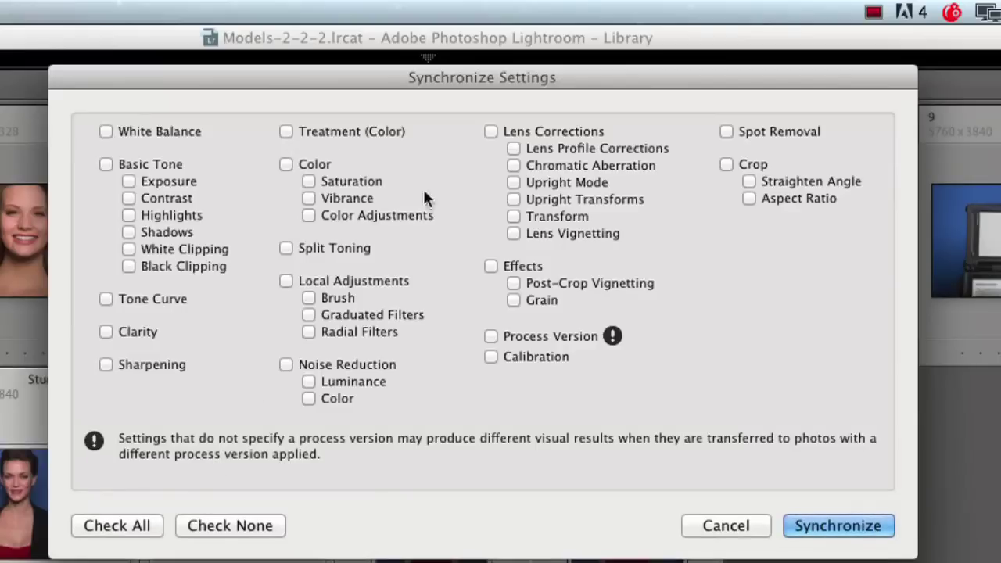
left_click(488, 337)
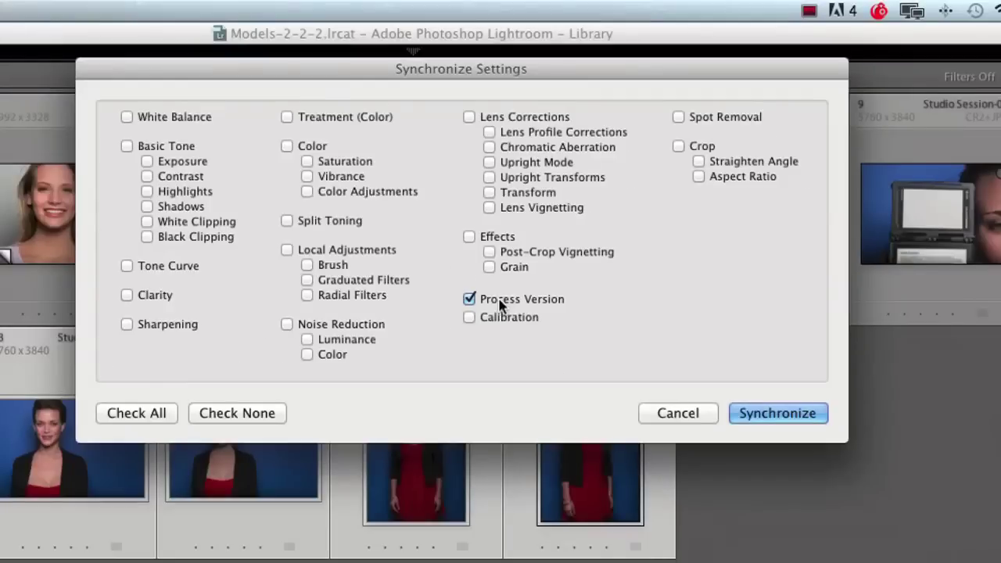
left_click(287, 116)
left_click(126, 116)
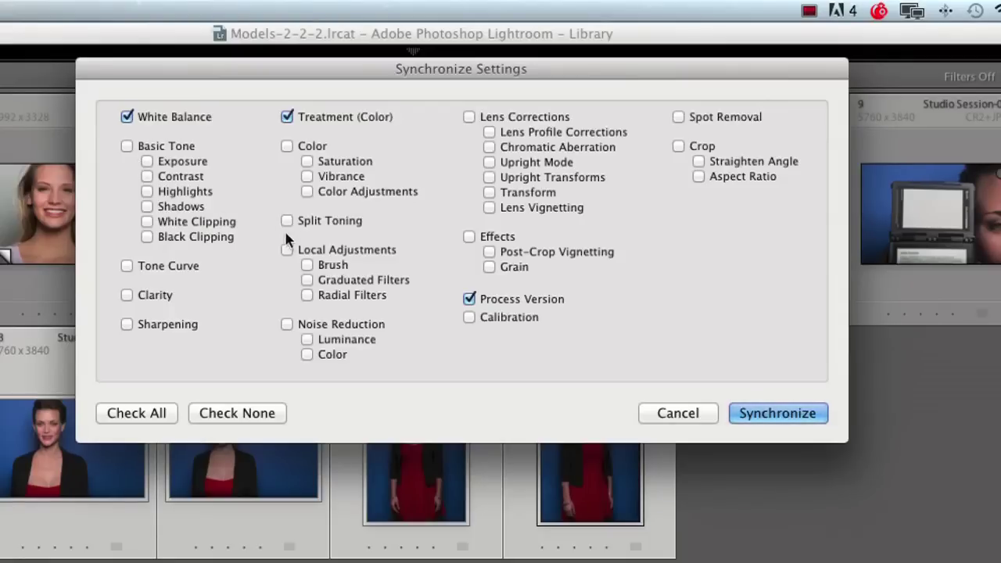
left_click(472, 319)
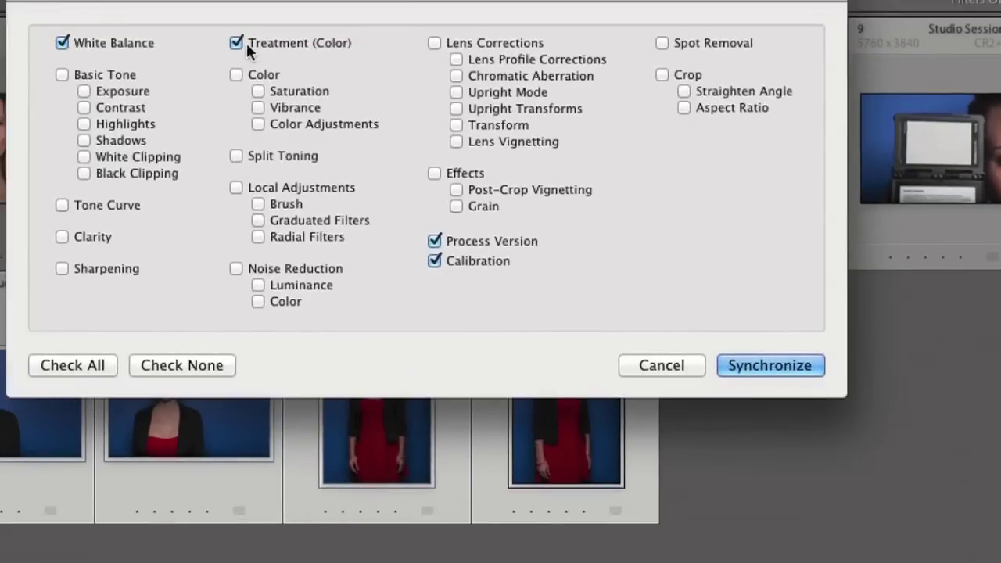
left_click(234, 74)
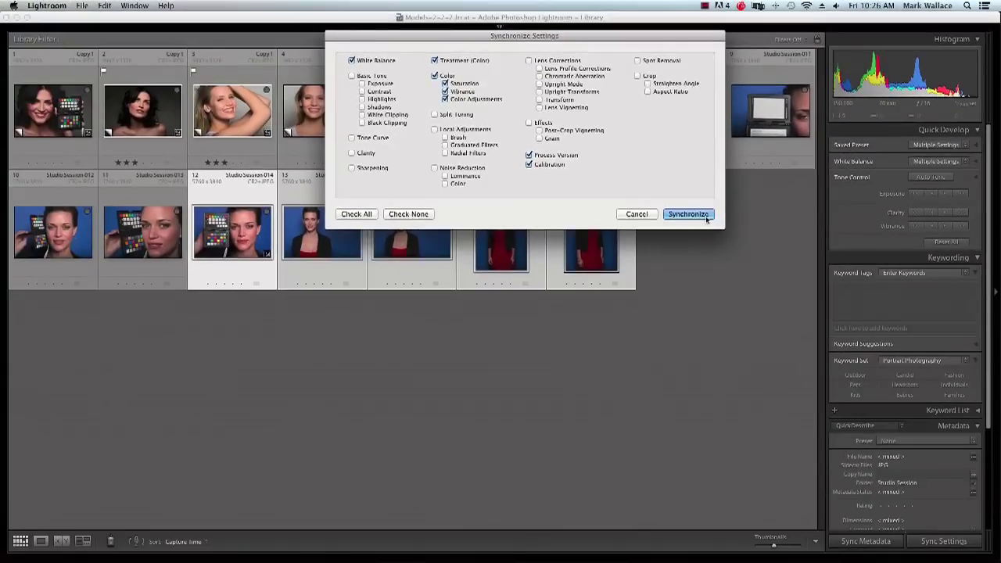
left_click(706, 217)
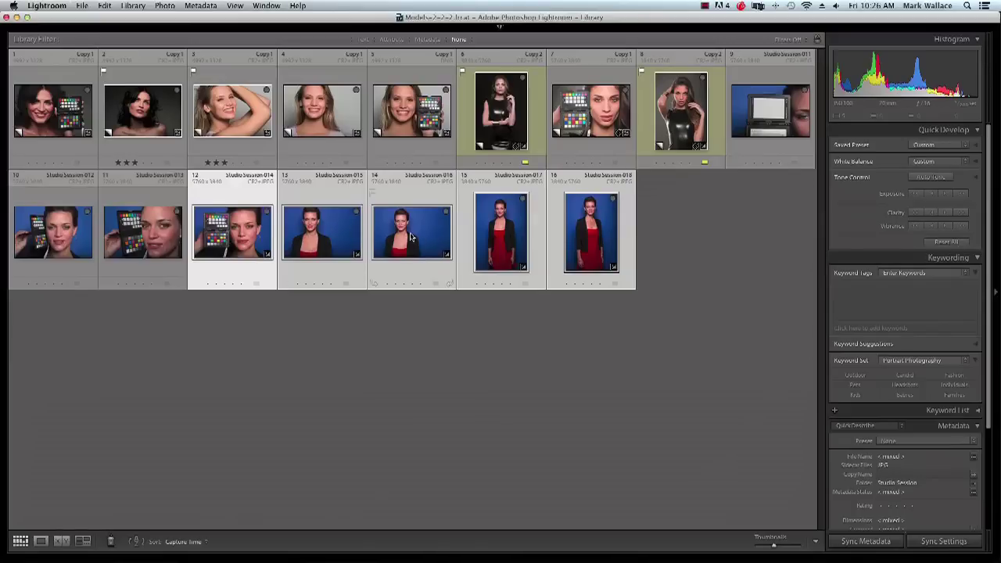
- Select photo 13 and advance to the next blue-backdrop portrait of the woman in the red dress
left_click(335, 248)
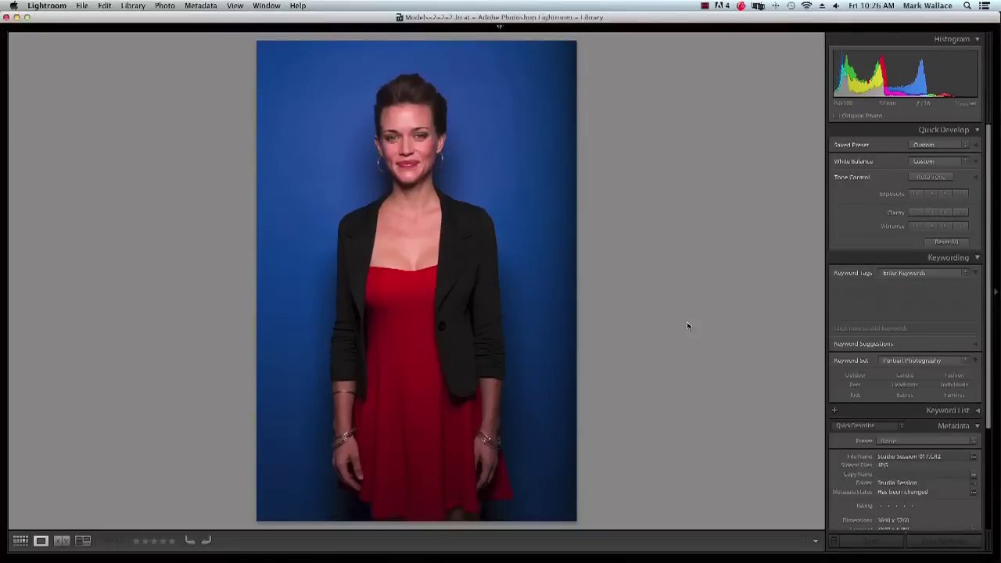
scroll(919, 317, "down", 5)
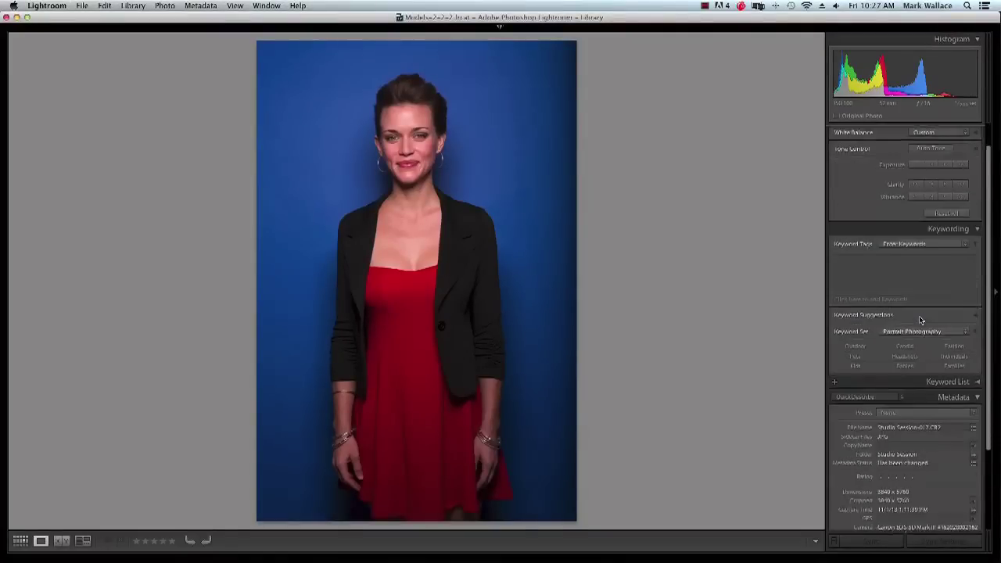
left_click(312, 136)
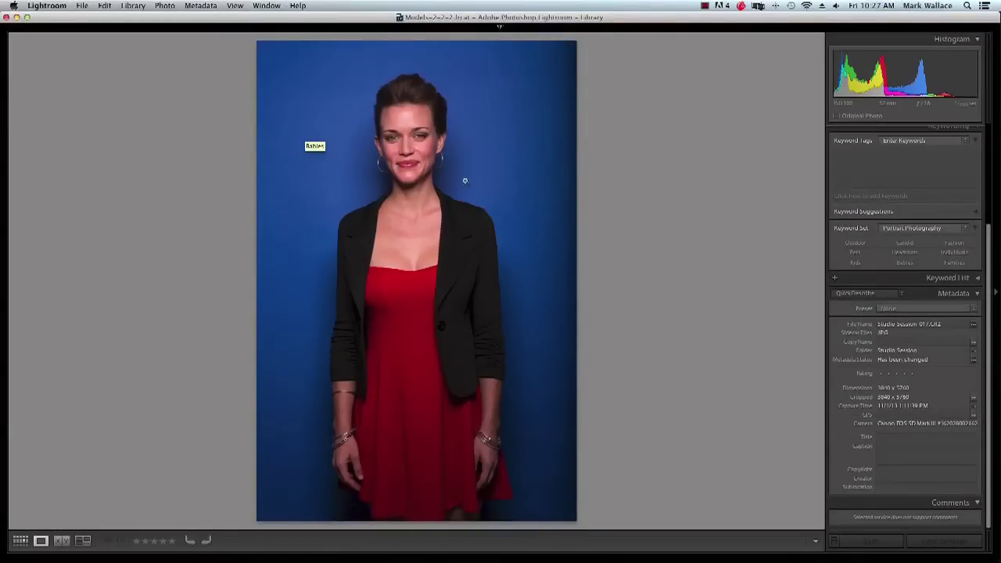
key("Right")
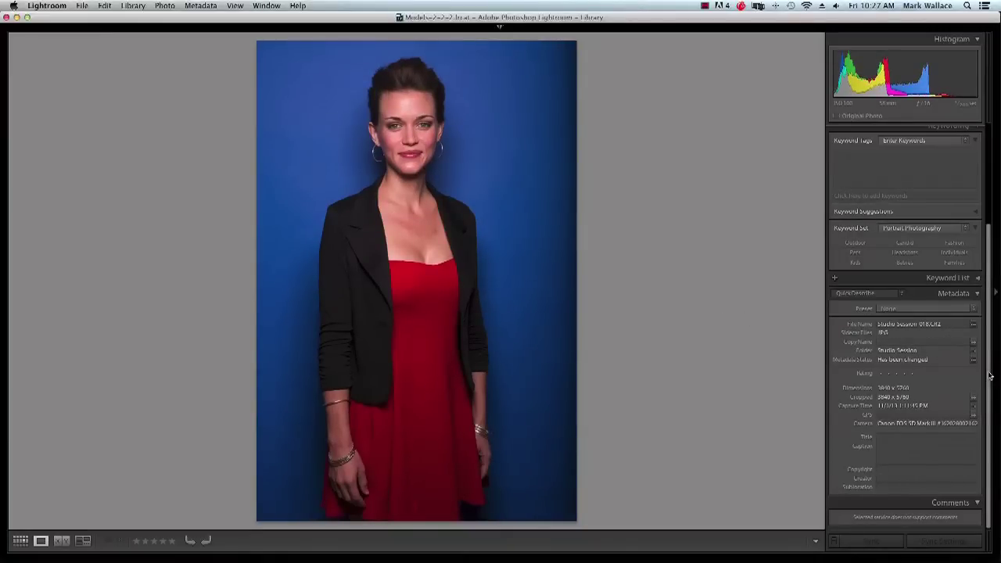
scroll(989, 380, "up", 3)
- In Develop, switch Camera Calibration's Process to 2003, then back to 2012
key("d")
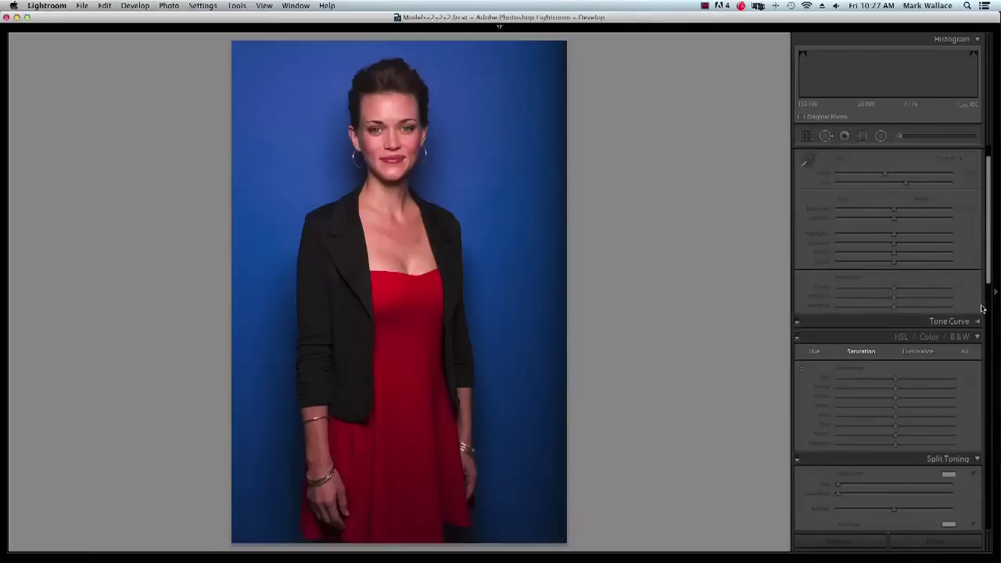
left_click_drag(989, 258, 991, 494)
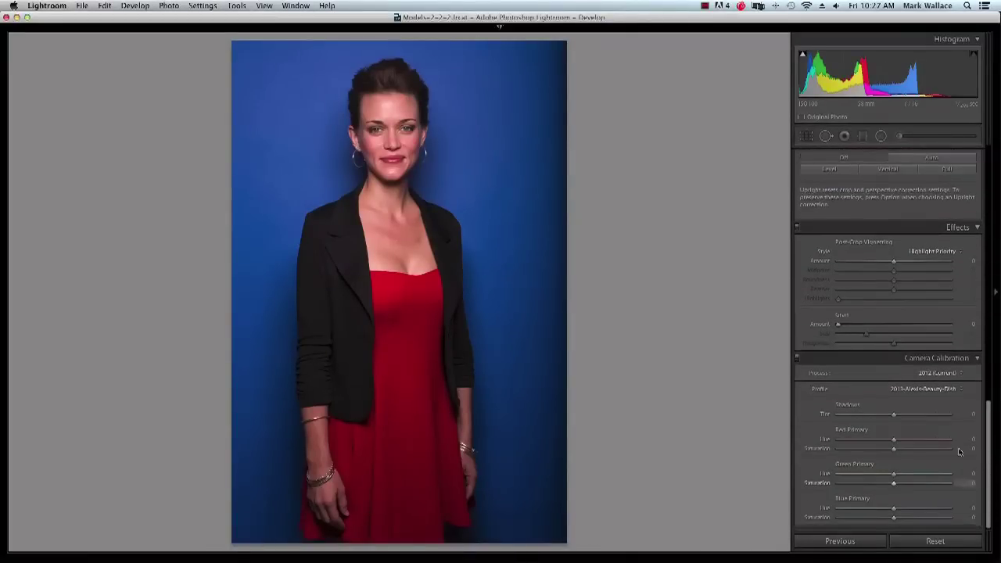
left_click(950, 375)
left_click(938, 389)
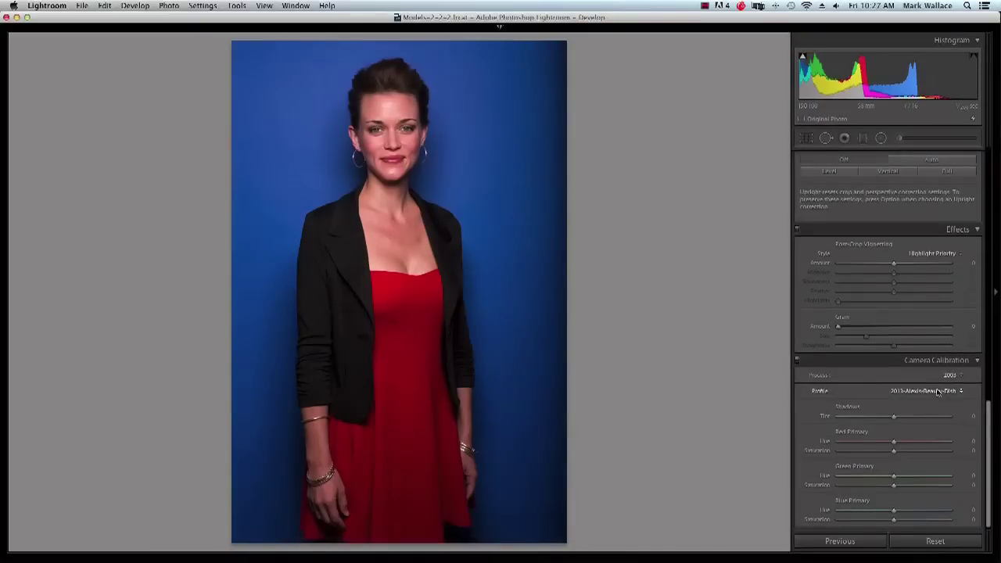
left_click(942, 375)
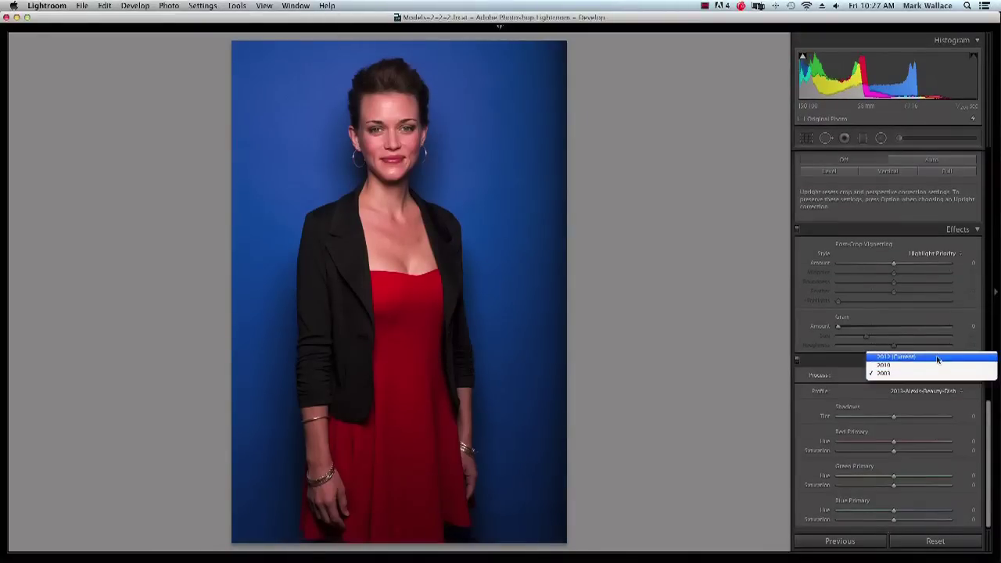
left_click(938, 359)
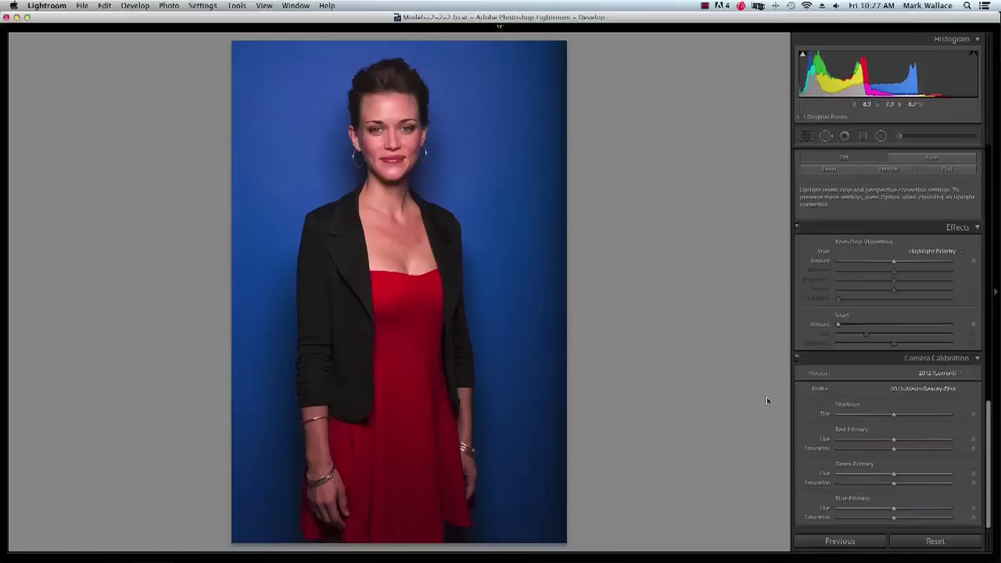
- Compare the Camera Standard, Portrait and Faithful profiles, then restore the custom 2013 beauty-dish profile
left_click(938, 388)
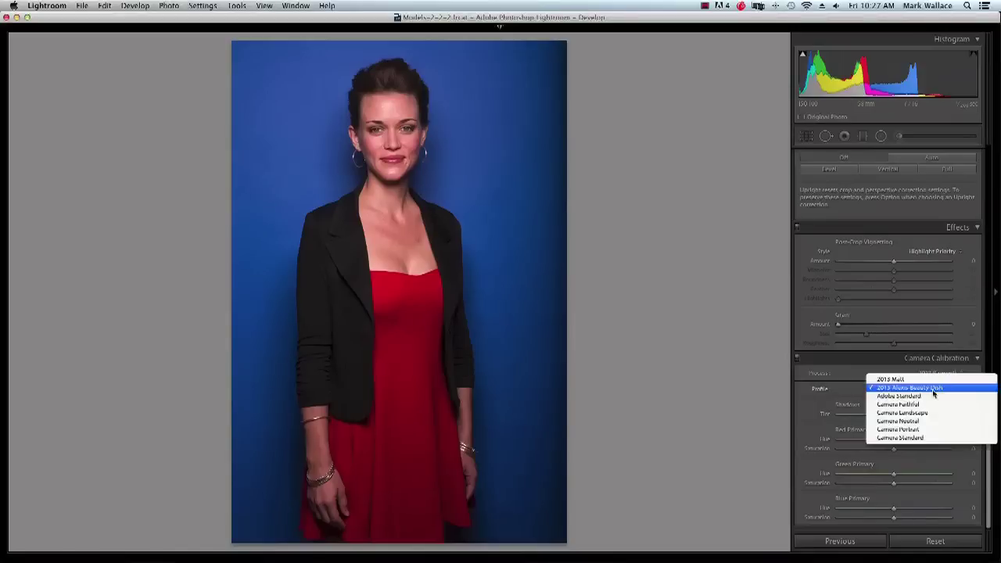
left_click(929, 439)
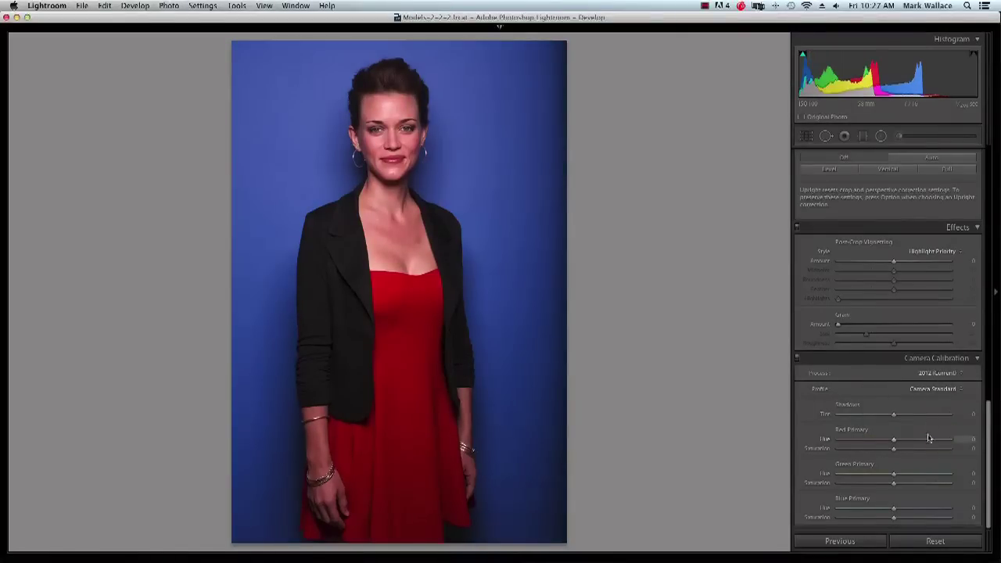
left_click(930, 389)
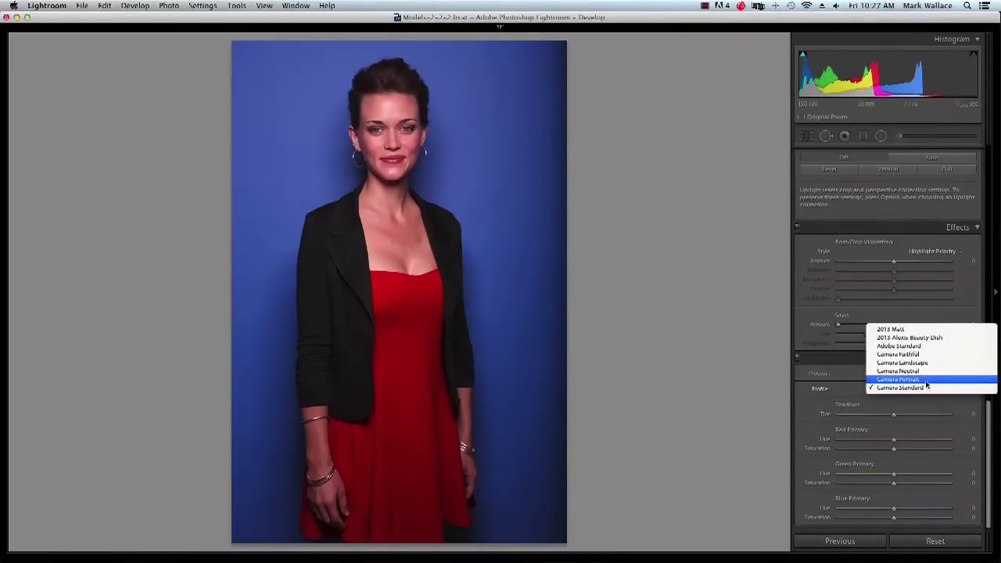
left_click(926, 380)
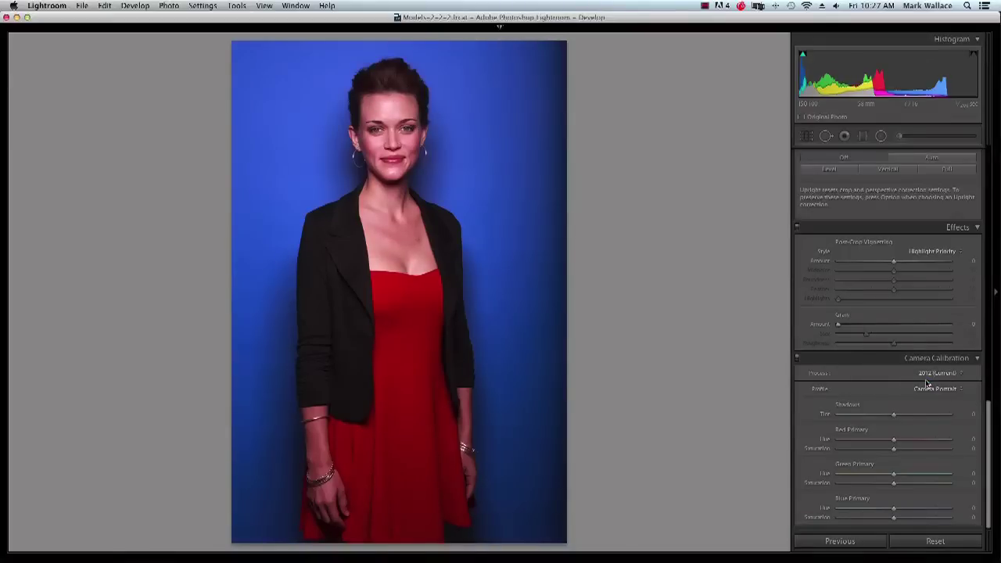
left_click(934, 394)
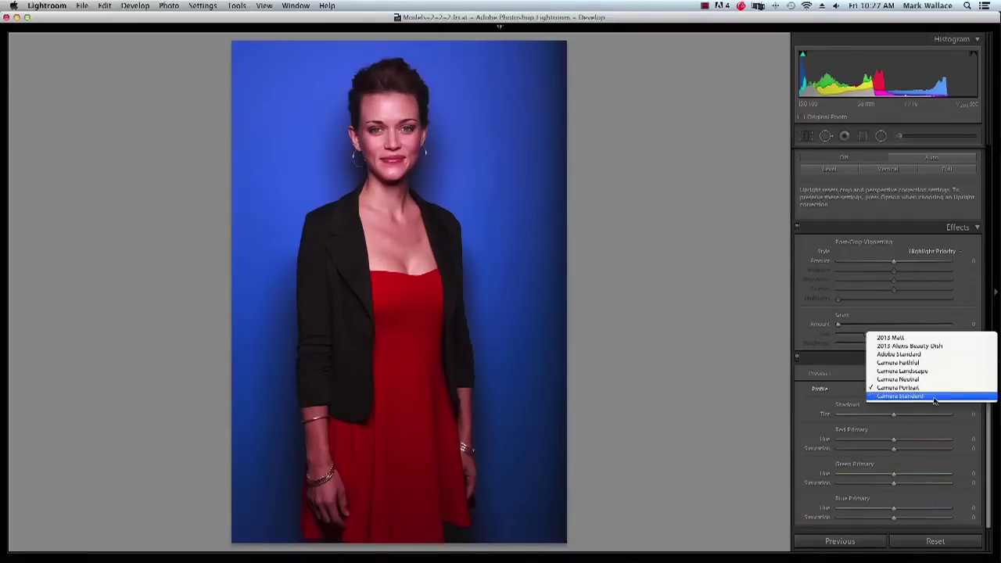
left_click(932, 397)
left_click(932, 390)
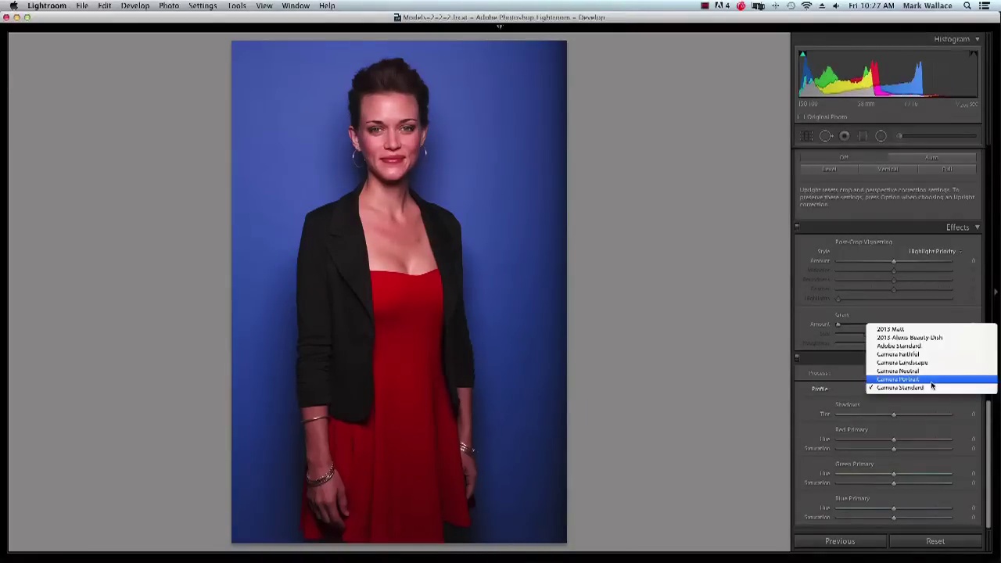
left_click(931, 381)
left_click(931, 391)
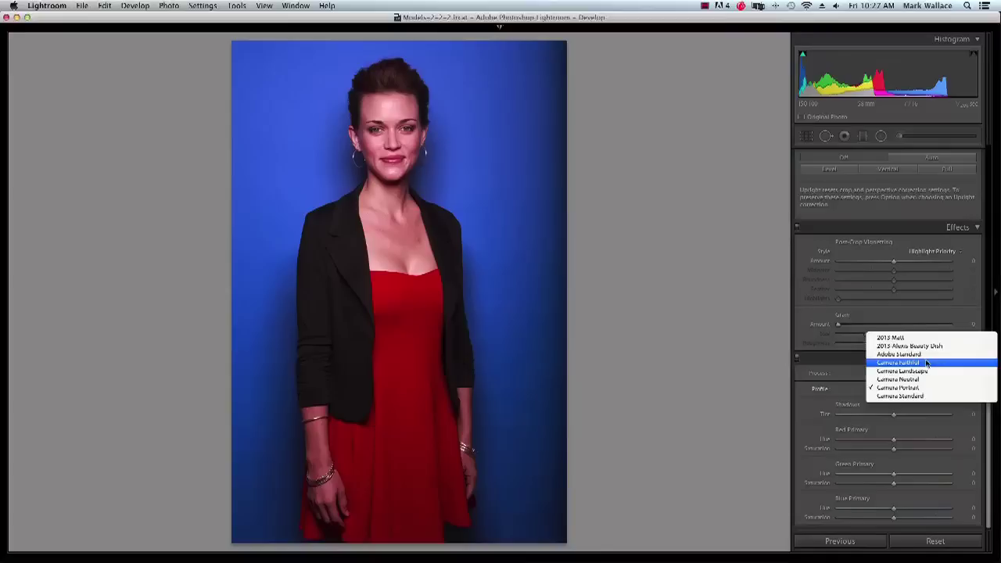
left_click(926, 367)
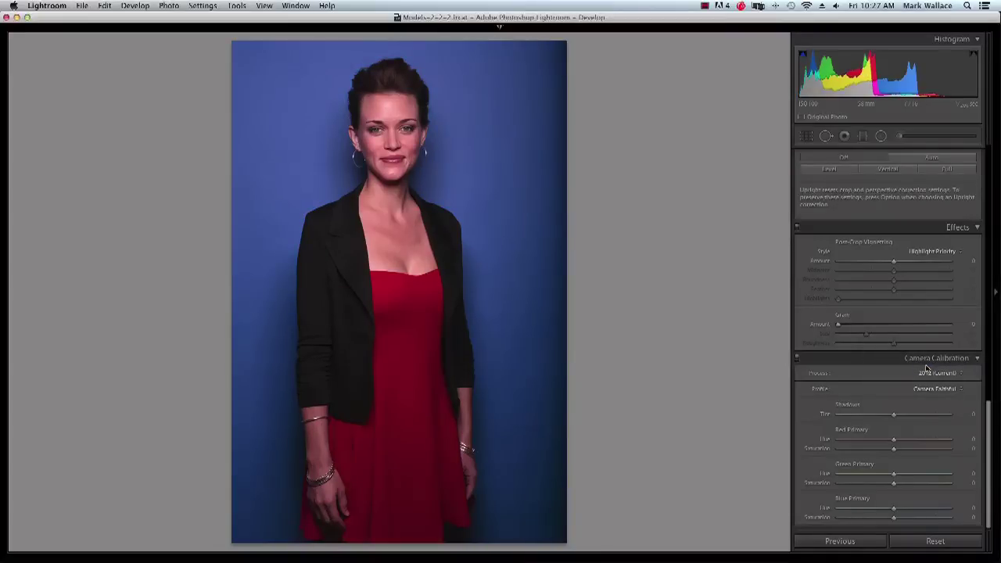
left_click(935, 388)
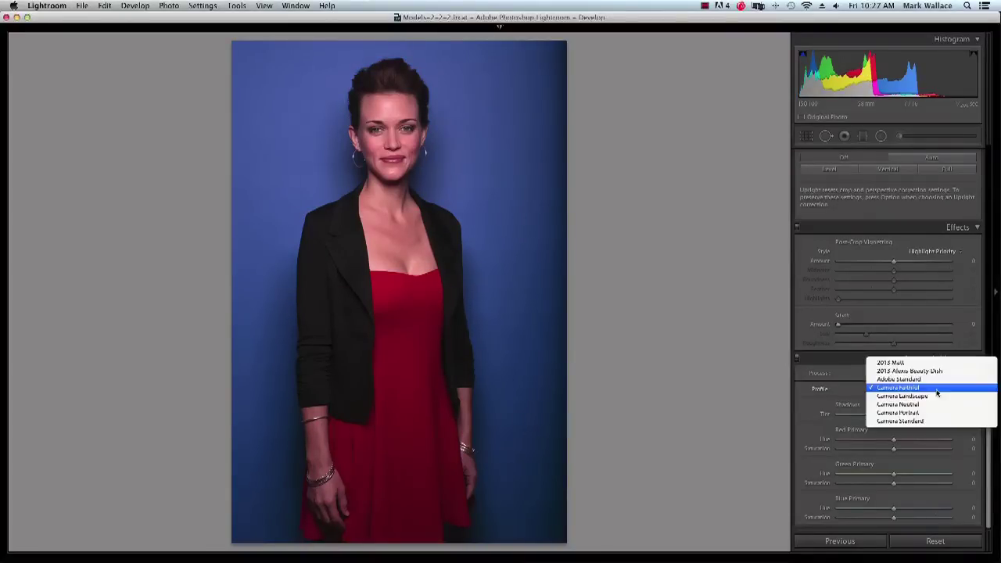
left_click(919, 373)
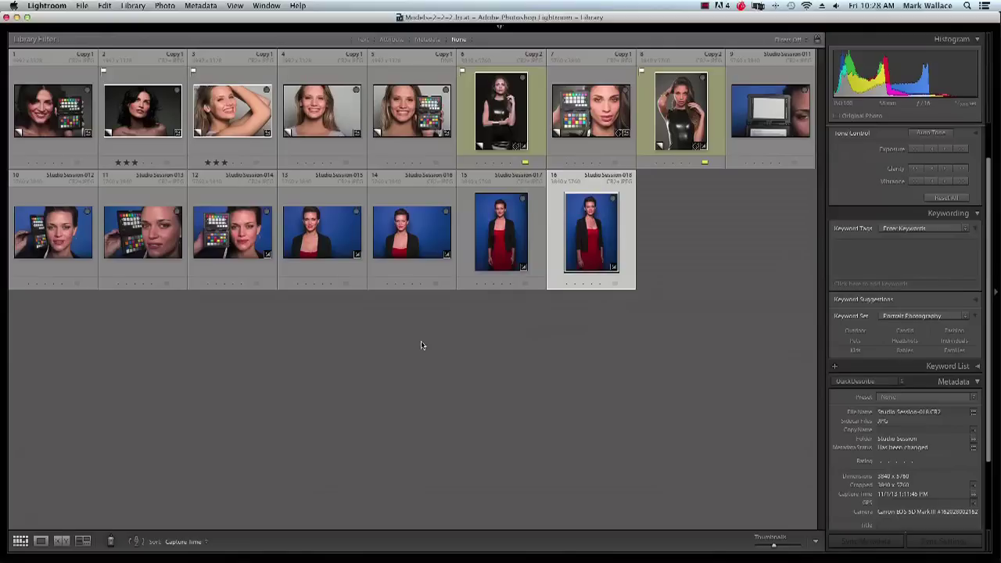
- Switch from Lightroom to Adobe Bridge, which shows the 2009-07-29 folder
key("super+Tab")
key("super+Tab")
key("super+Tab")
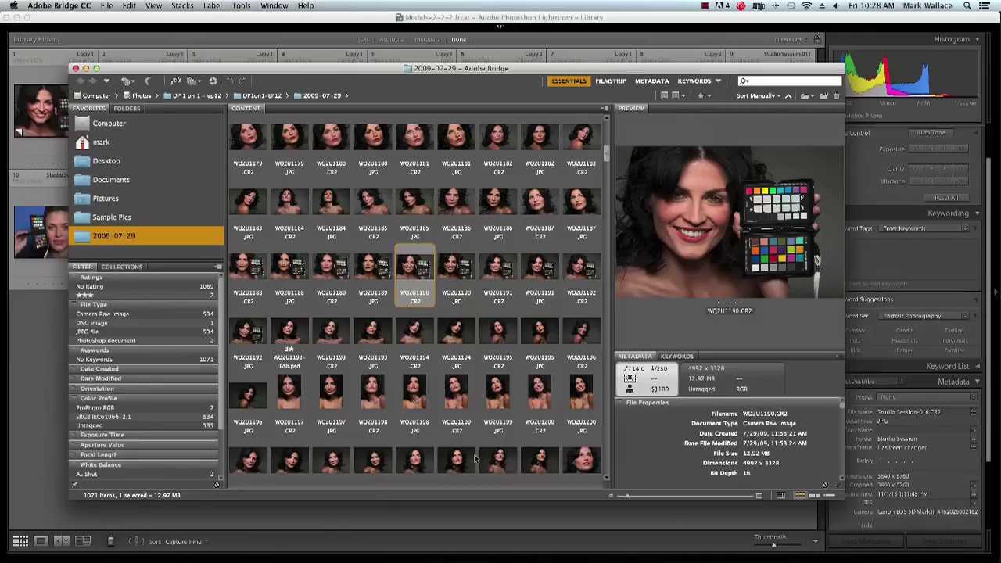
- Launch ColorChecker Passport from the Dock and dismiss the display calibration notice
mouse_move(532, 557)
left_click(532, 539)
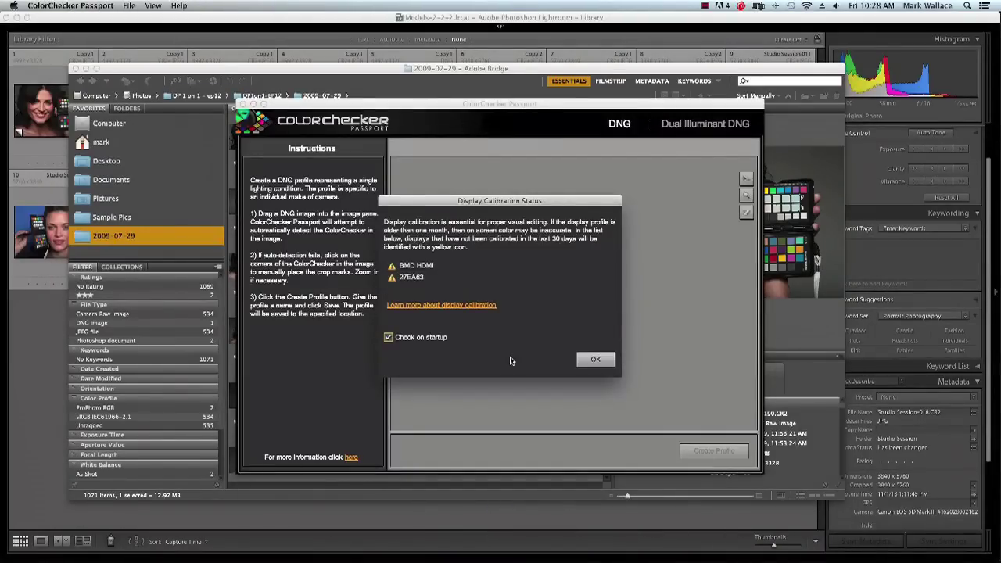
left_click(586, 360)
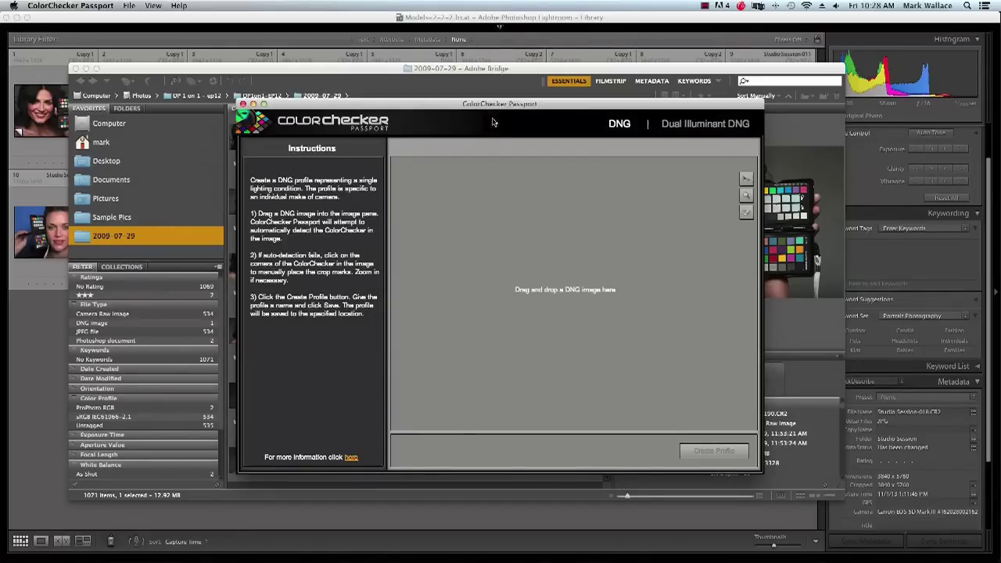
left_click_drag(496, 104, 495, 110)
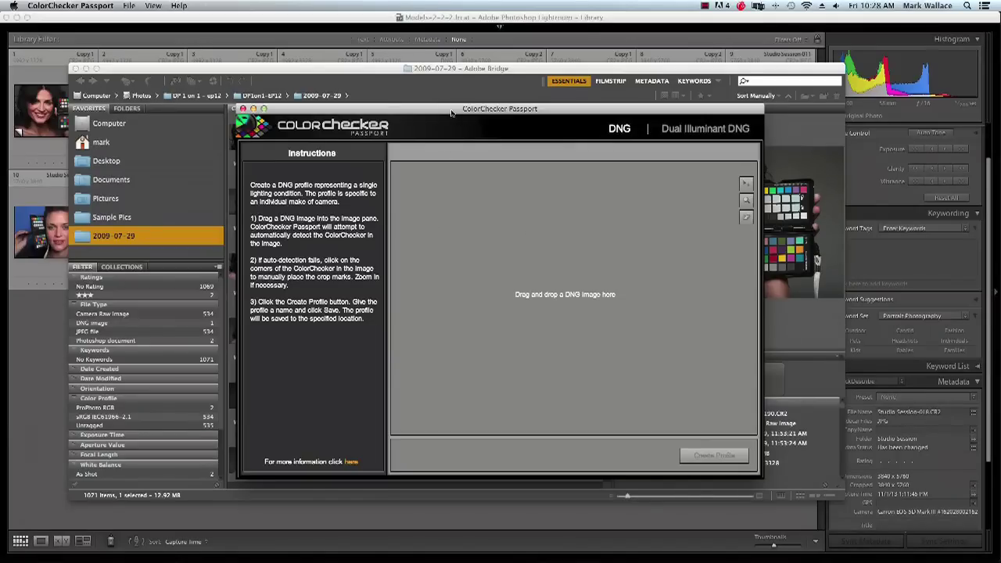
left_click_drag(451, 114, 432, 87)
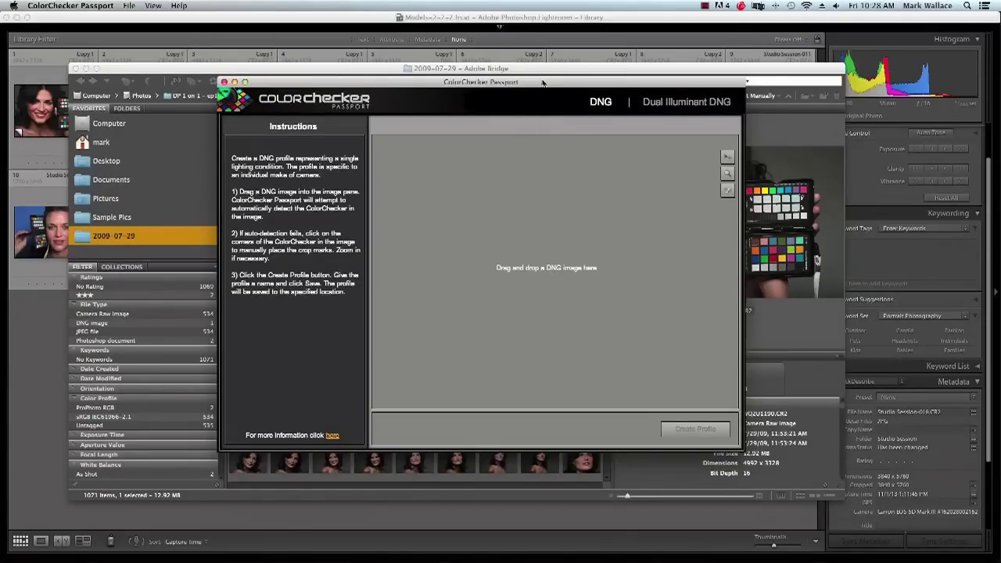
left_click_drag(542, 82, 506, 100)
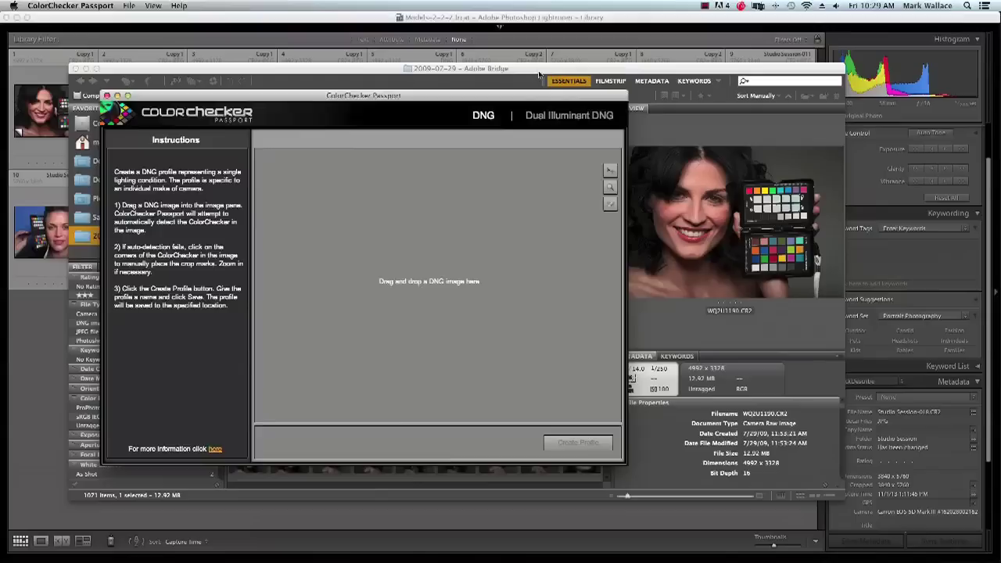
- Bring Adobe Bridge in front of ColorChecker Passport
left_click(539, 74)
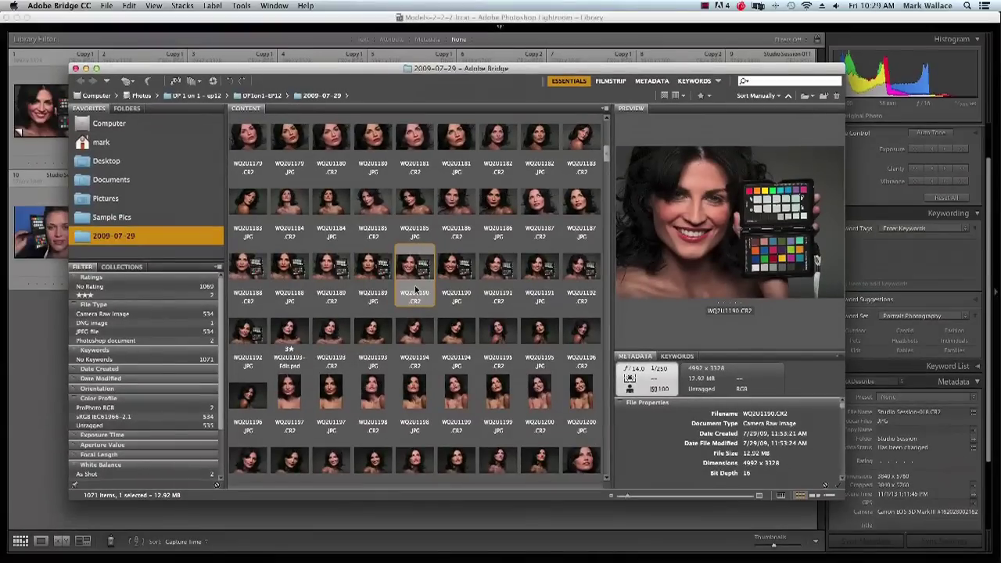
- Open WQ2U1190.CR2 in Camera Raw and save it as a Digital Negative, Camera Raw 7.1+ compatible
right_click(416, 265)
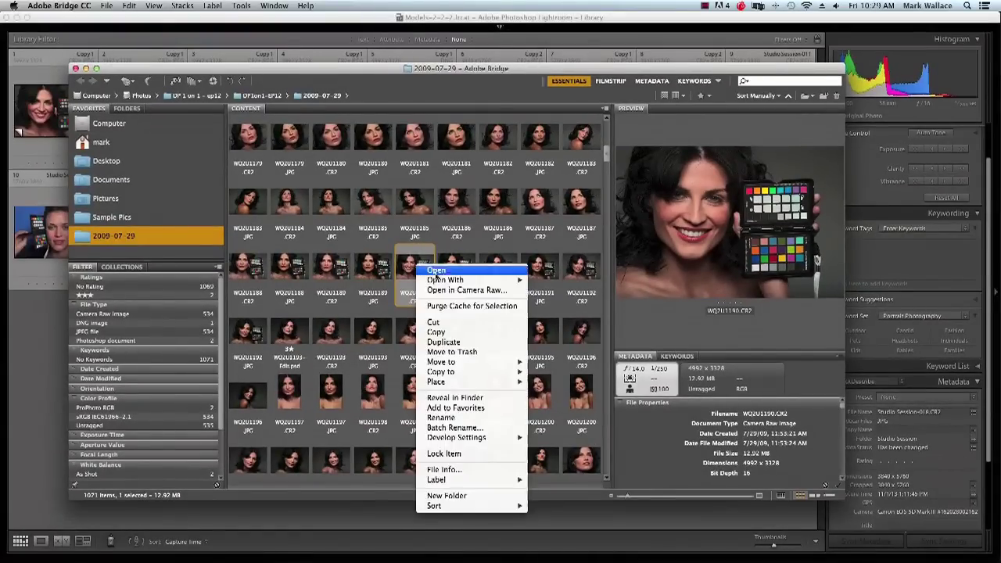
left_click(464, 290)
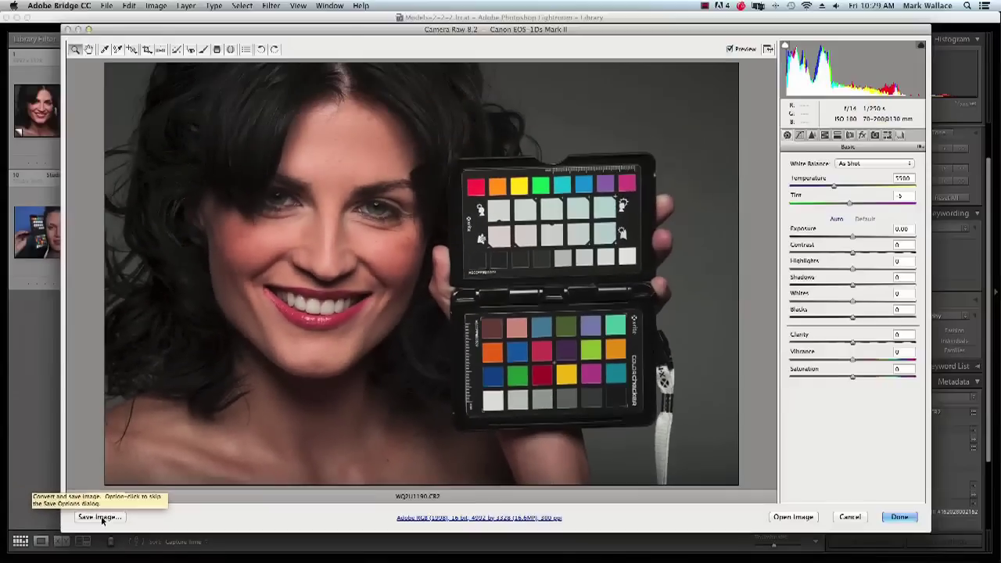
left_click(101, 518)
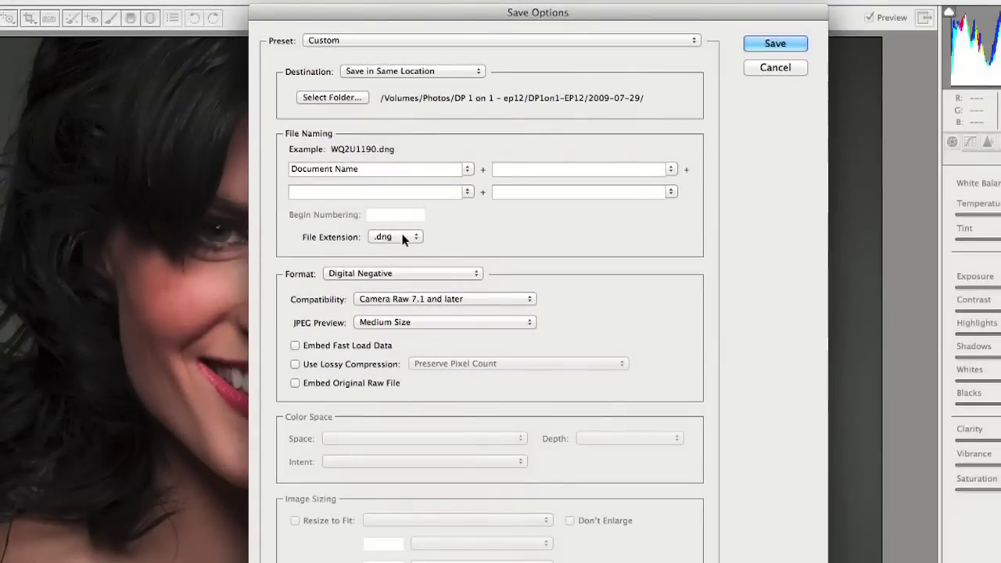
left_click(333, 274)
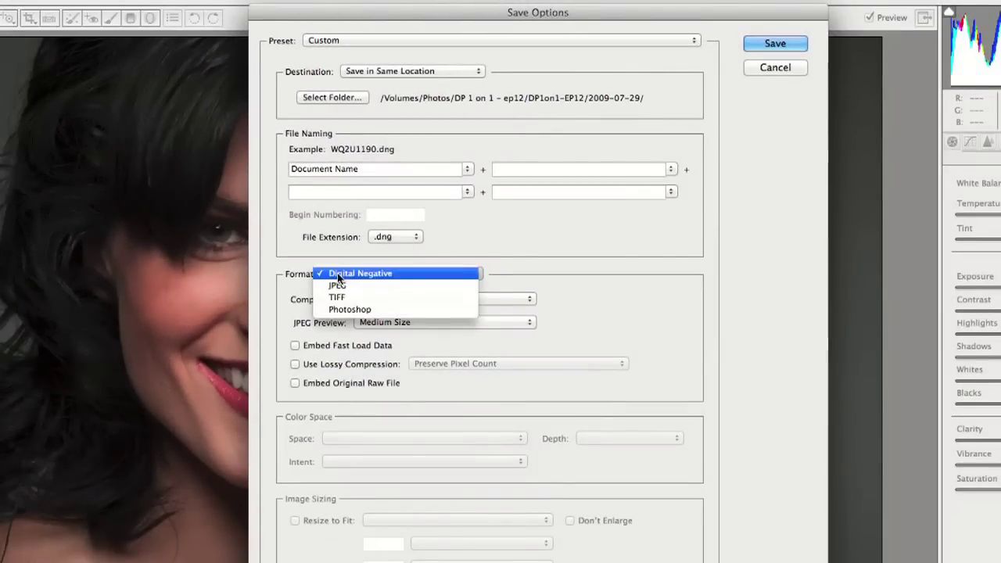
left_click(336, 274)
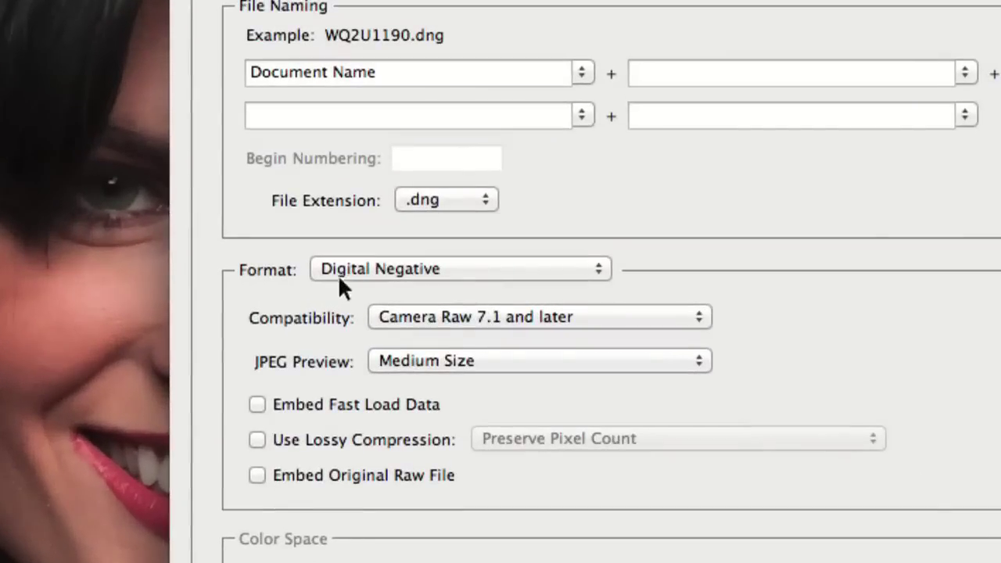
left_click(457, 318)
left_click(539, 317)
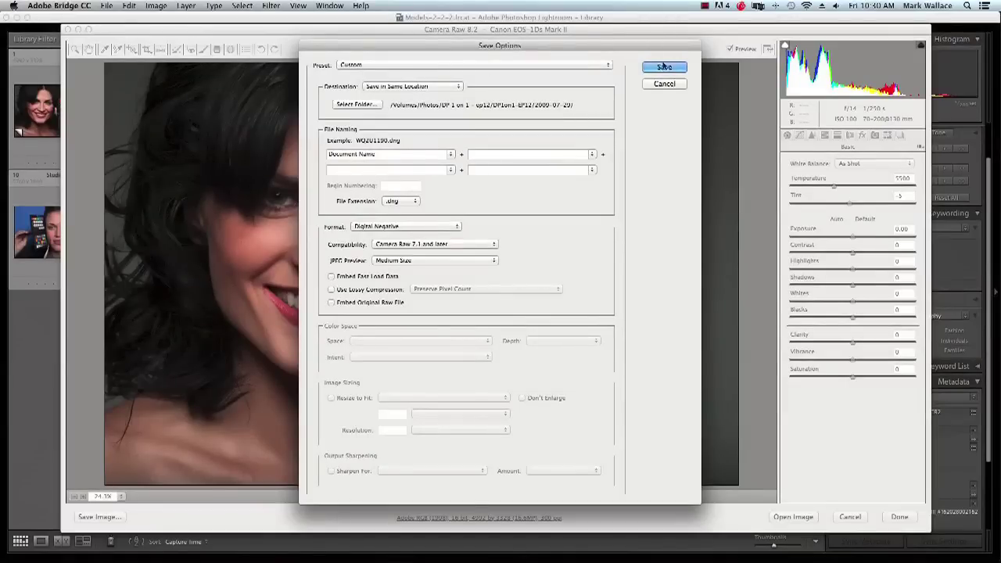
left_click(663, 67)
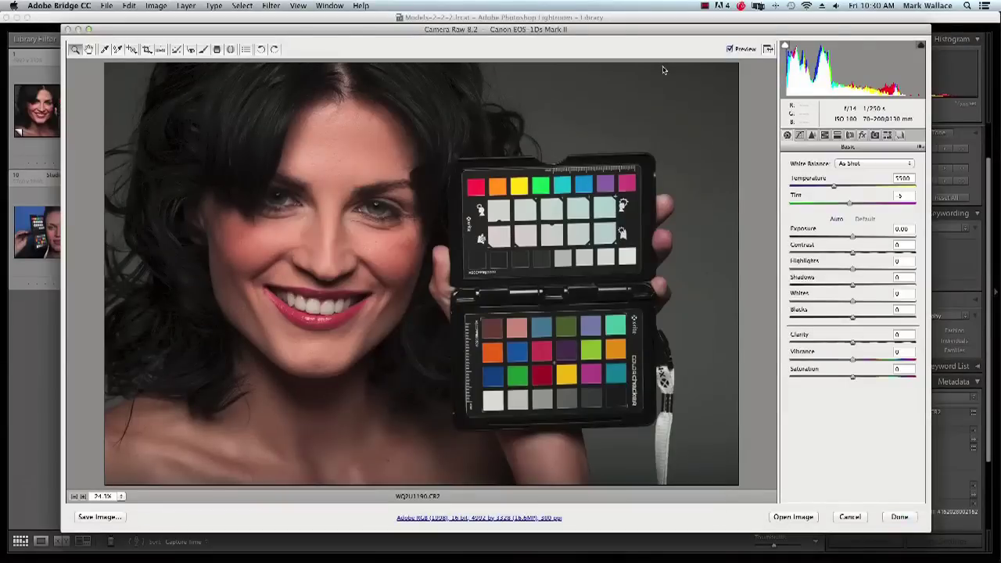
left_click(901, 517)
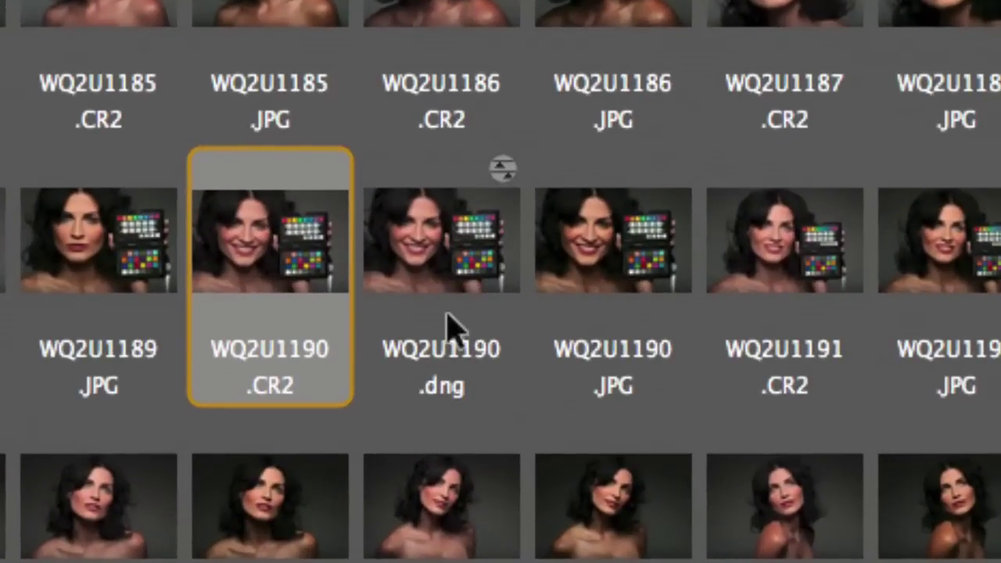
- Select WQ2U1190.dng in Bridge and move Bridge aside to bring ColorChecker Passport forward
left_click(448, 288)
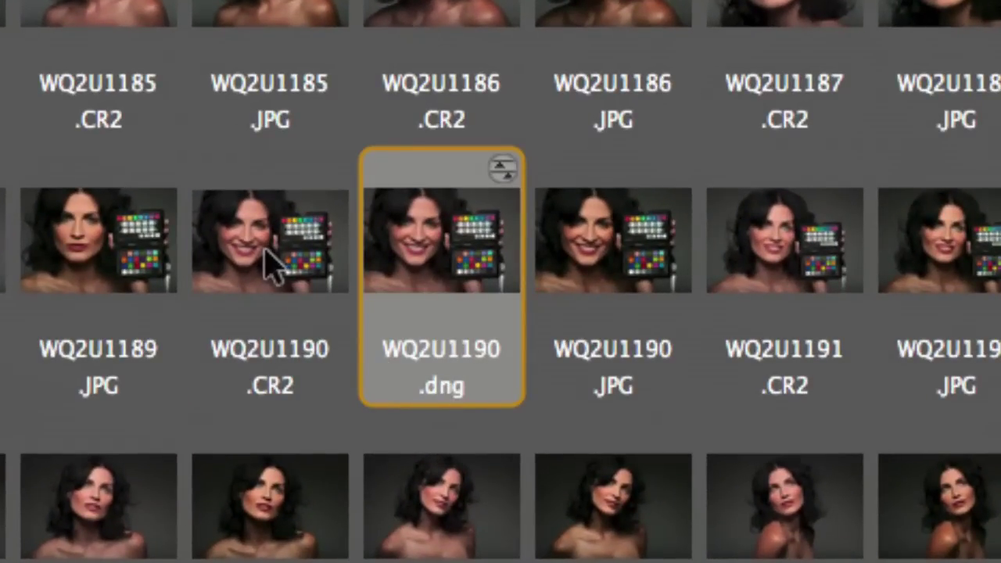
scroll(461, 284, "up", 3)
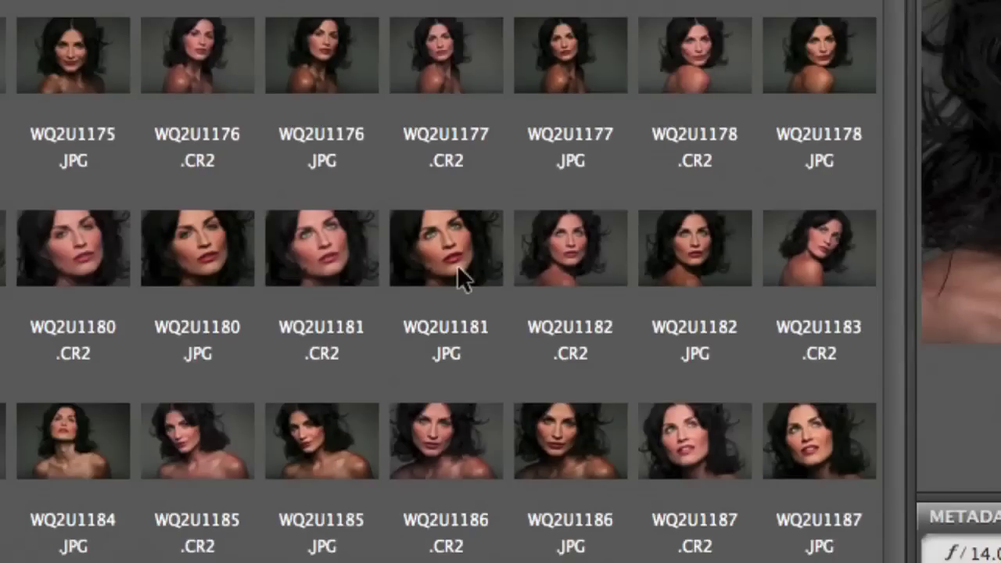
scroll(461, 283, "up", 5)
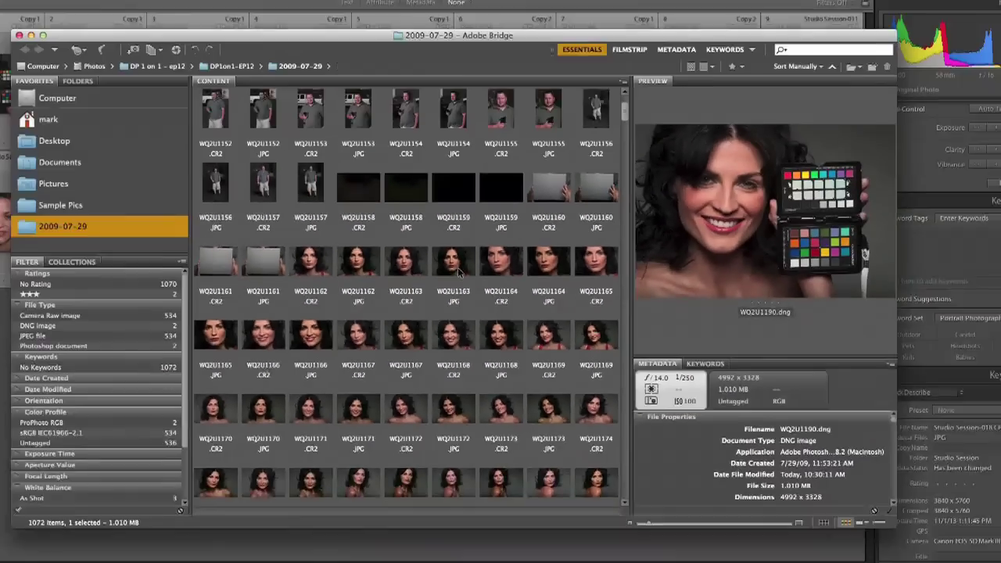
scroll(458, 267, "down", 5)
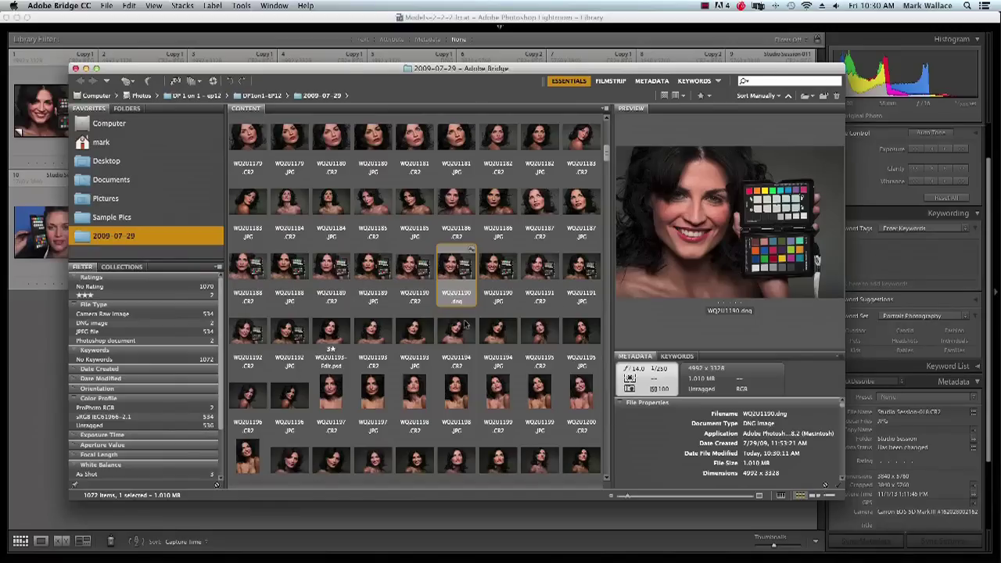
left_click_drag(581, 72, 764, 50)
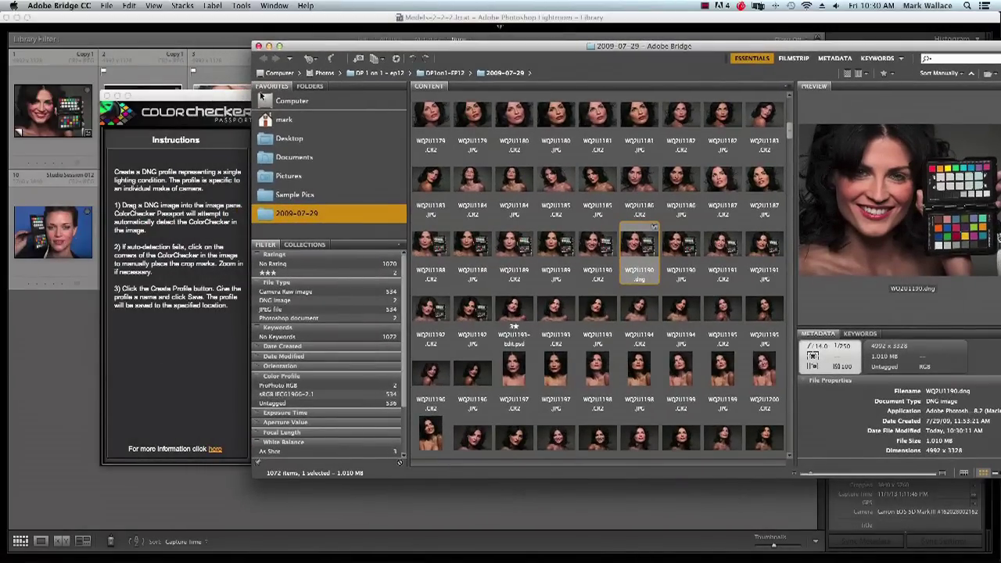
left_click_drag(240, 100, 156, 106)
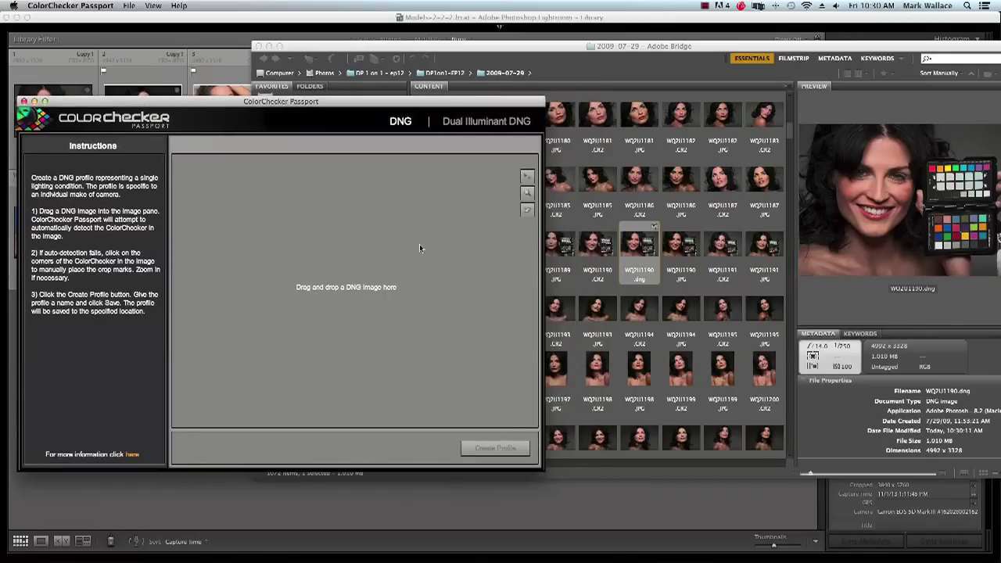
- Drag WQ2U1190.dng from Bridge into ColorChecker Passport and create a profile from the detected chart
left_click(624, 256)
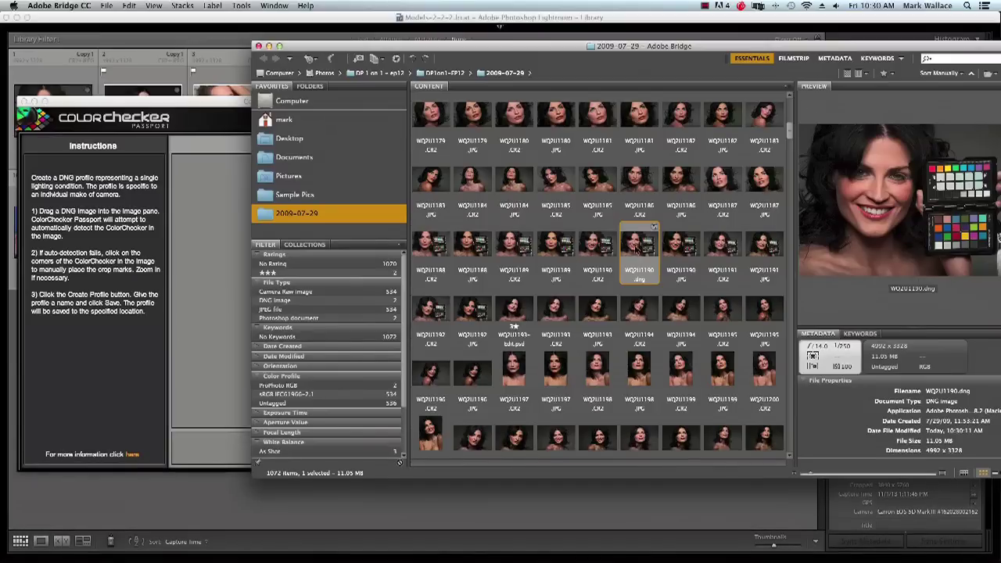
left_click_drag(640, 247, 216, 280)
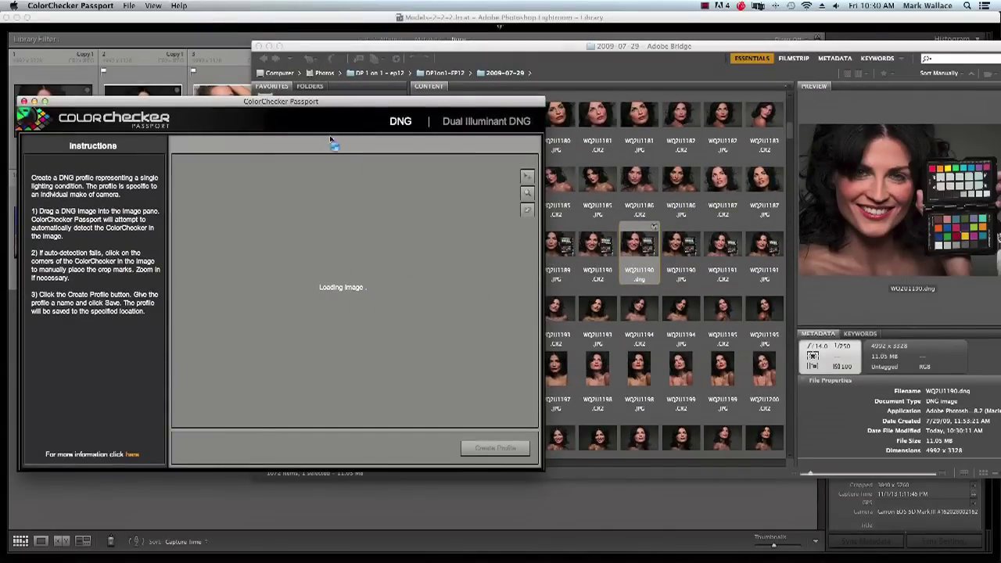
left_click_drag(333, 103, 376, 112)
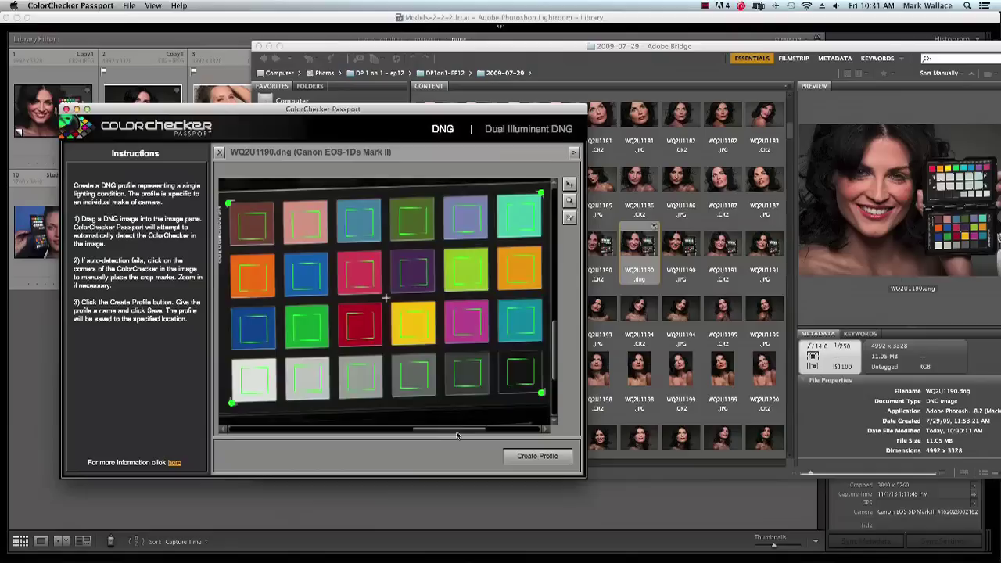
mouse_move(457, 435)
left_mouse_down()
mouse_move(435, 434)
mouse_move(469, 432)
left_mouse_up()
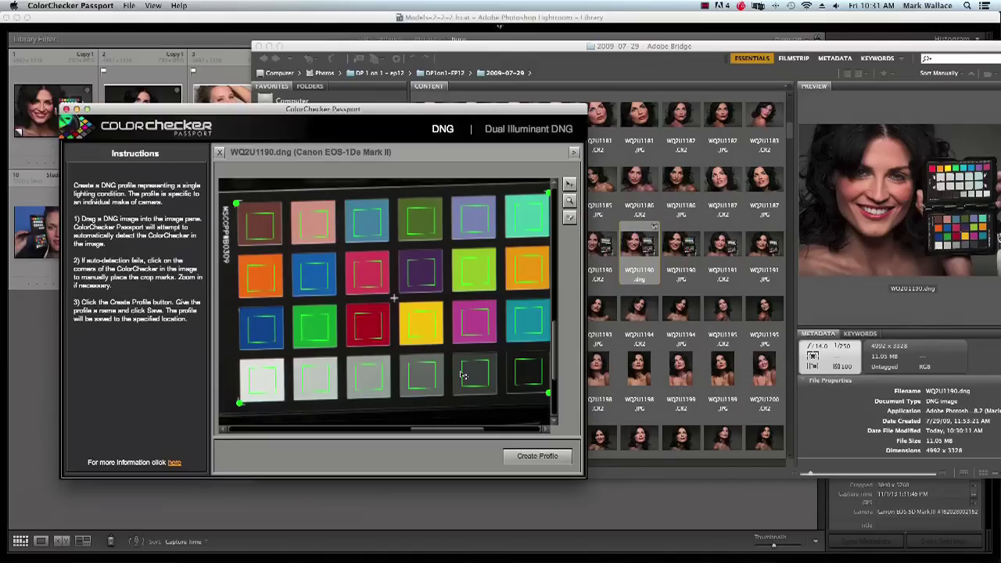
left_click(536, 456)
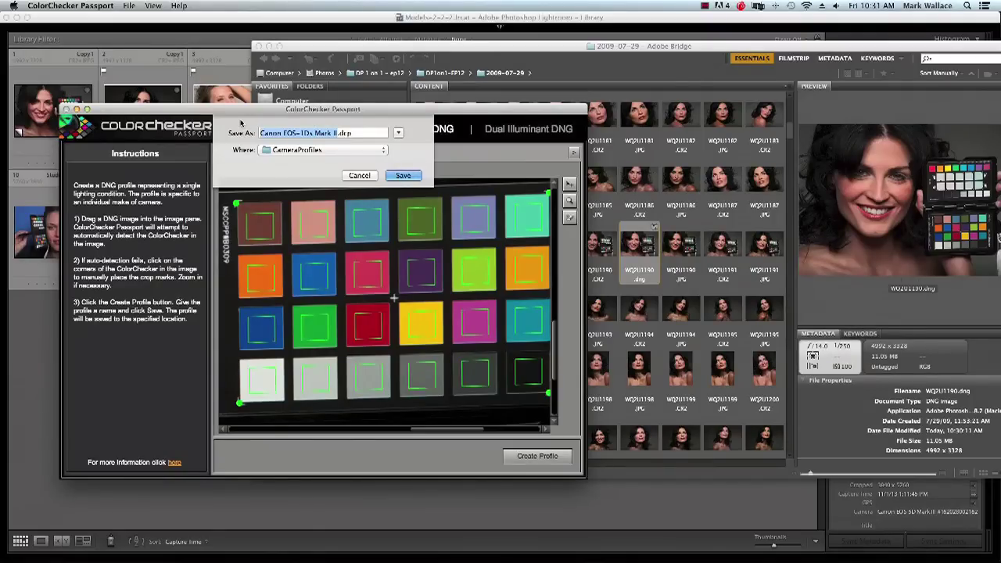
- Save the profile as 2013-Deska-Demo and acknowledge the profile-created message
type("2013-")
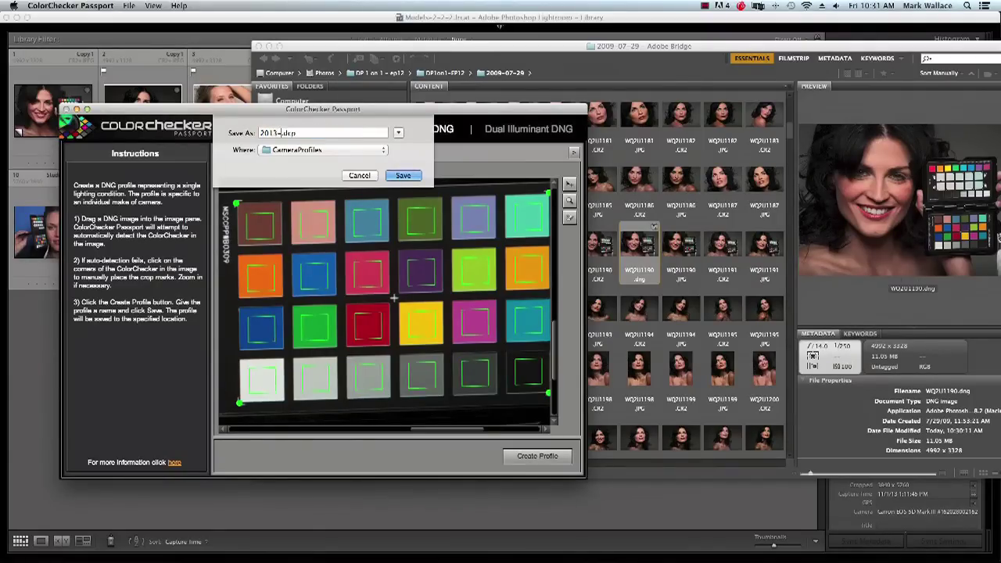
type("Deska-Demo")
left_click(414, 176)
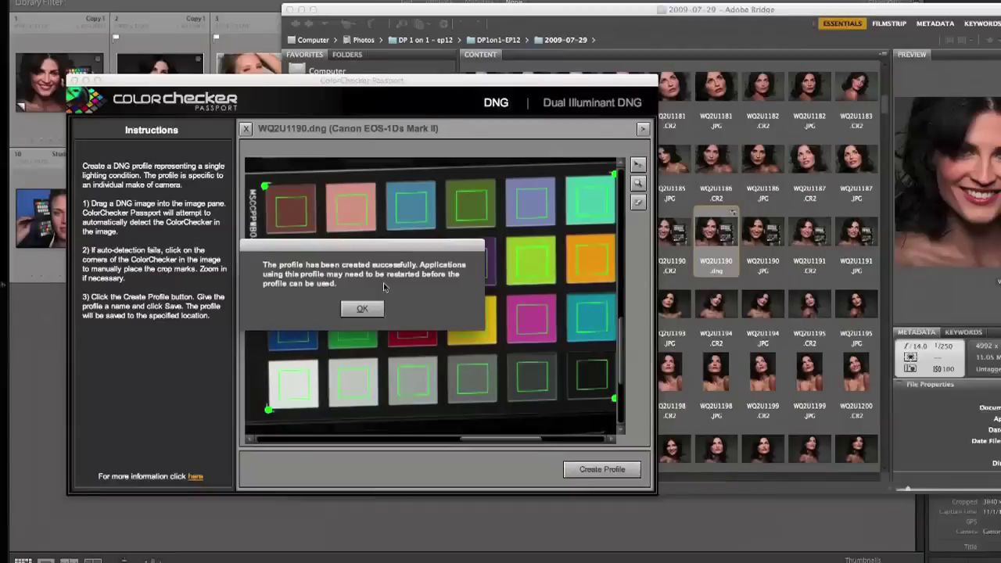
left_click(363, 308)
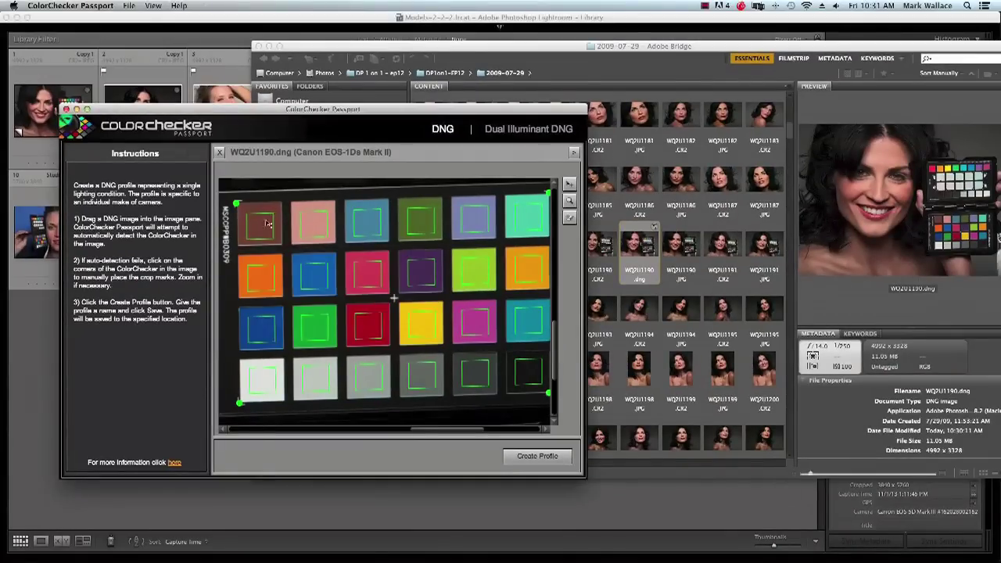
left_click_drag(137, 111, 198, 108)
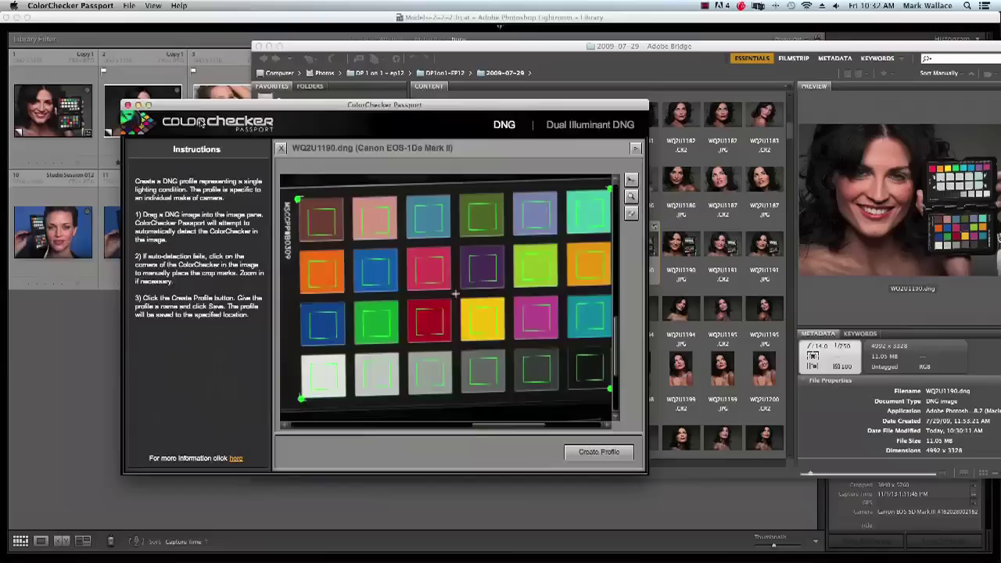
- Quit ColorChecker Passport and relaunch Lightroom from the Dock
key("super+q")
key("super+Tab")
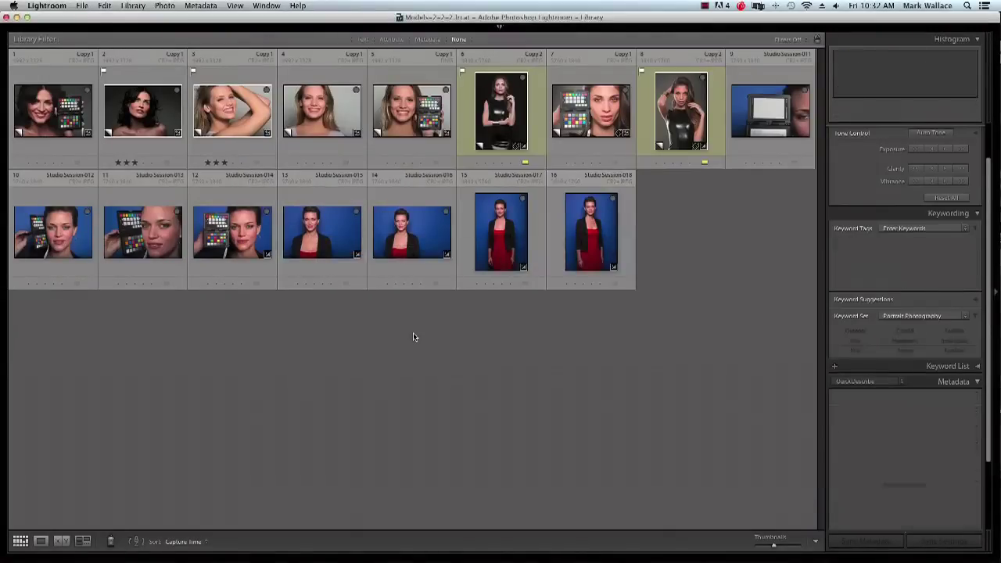
key("super+Tab")
mouse_move(448, 560)
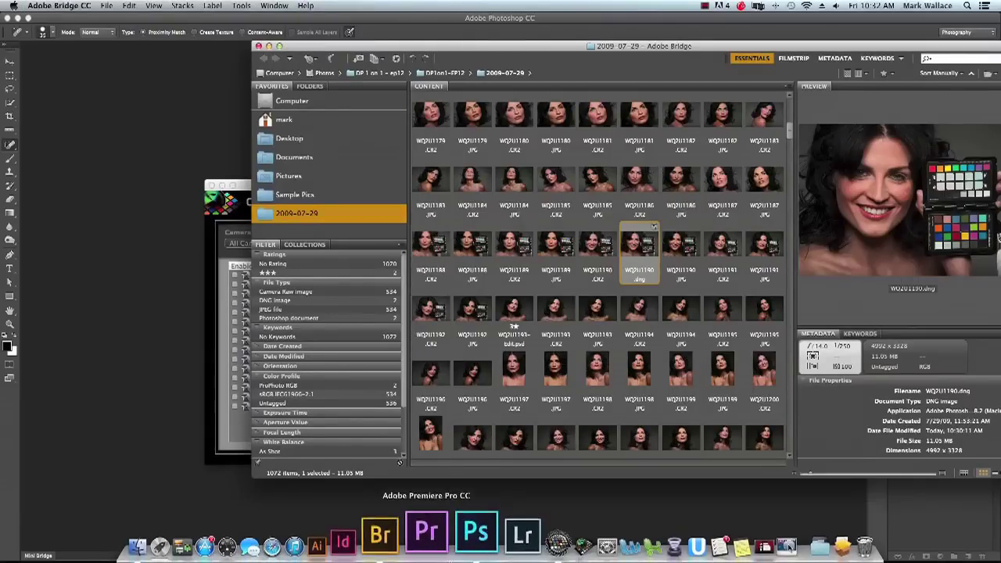
left_click(483, 538)
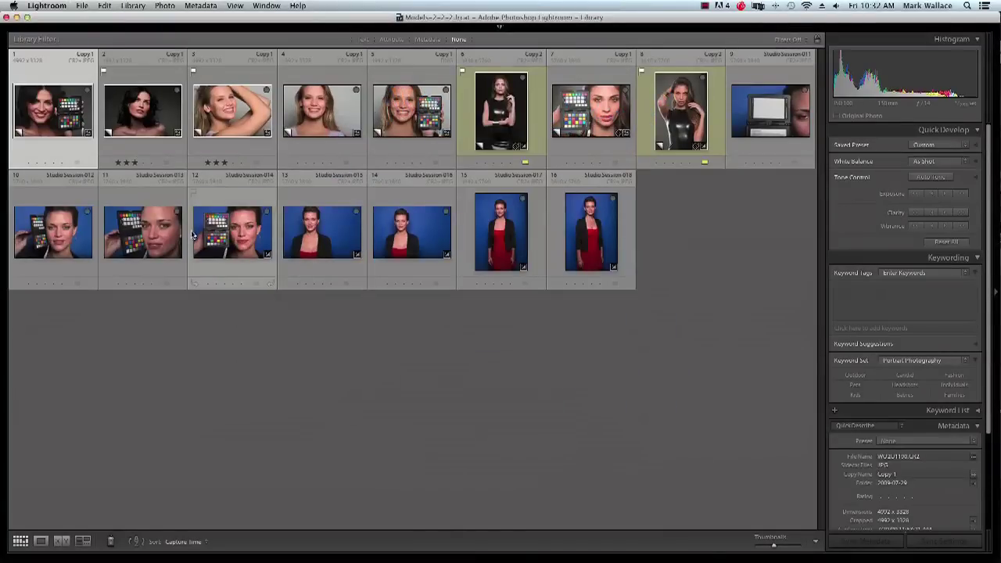
- Set the Camera Calibration profile to 2013-Deska-Demo and sample a light grey chart patch for white balance
key("super+j")
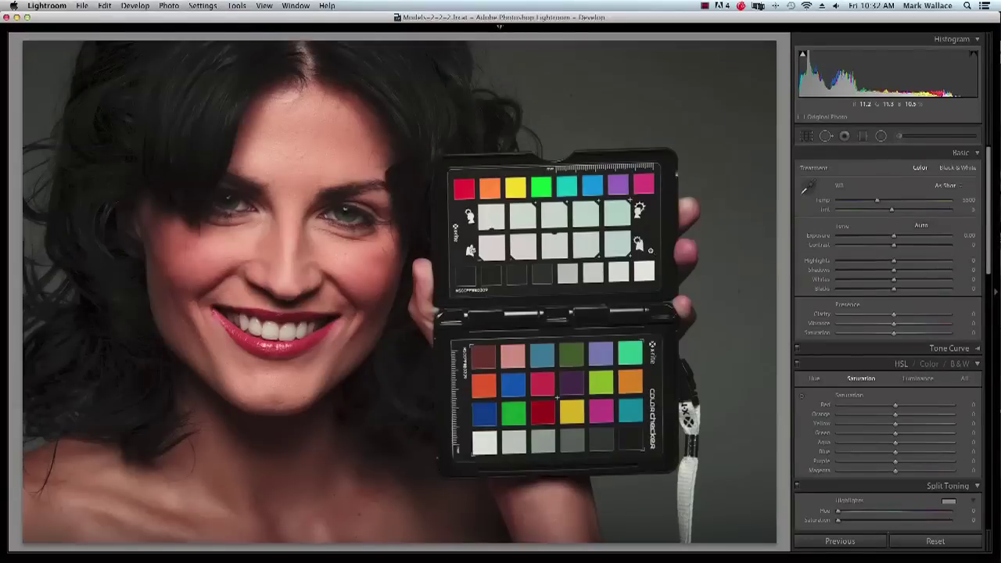
left_click_drag(990, 233, 998, 494)
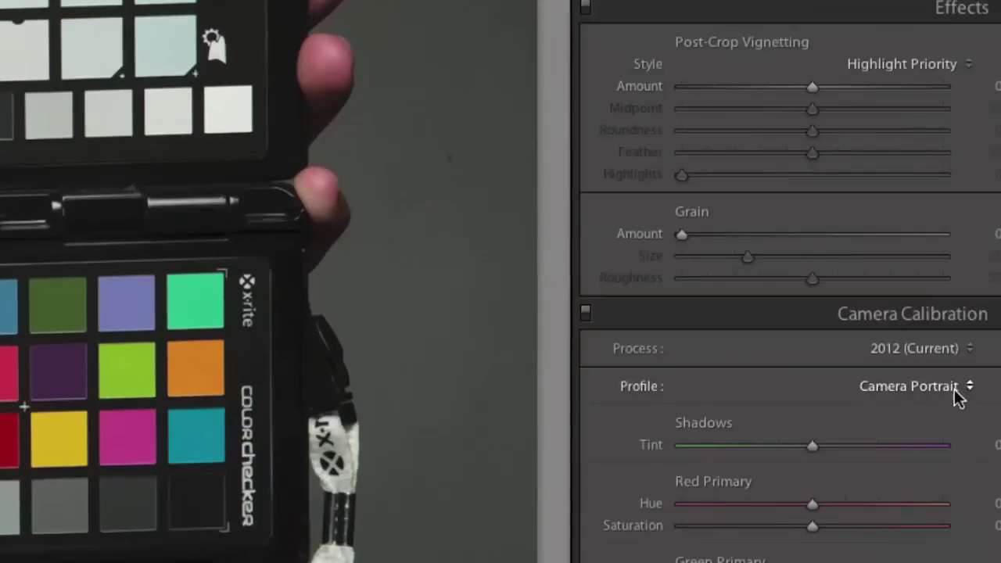
left_click(956, 390)
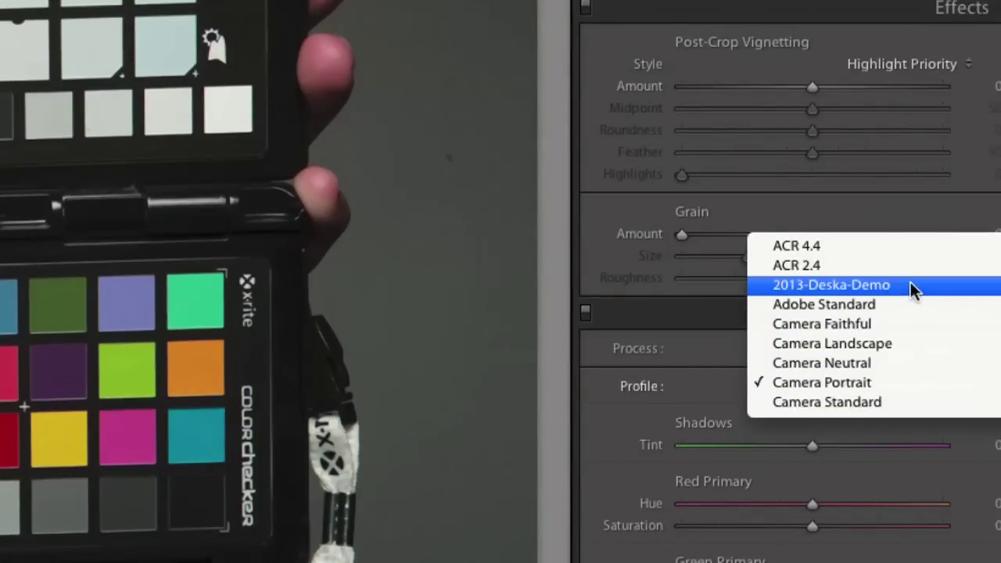
left_click(876, 284)
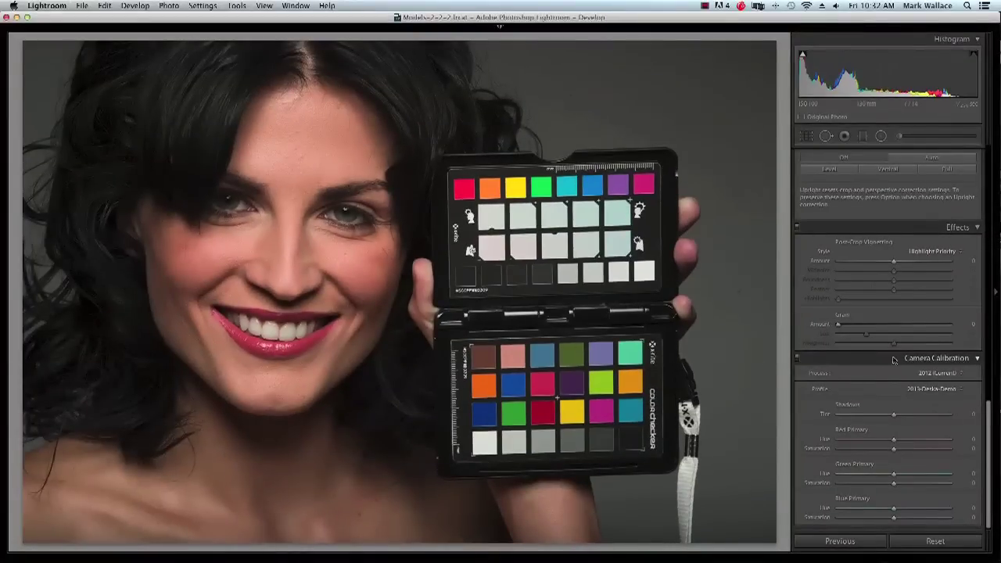
key("w")
left_click(492, 212)
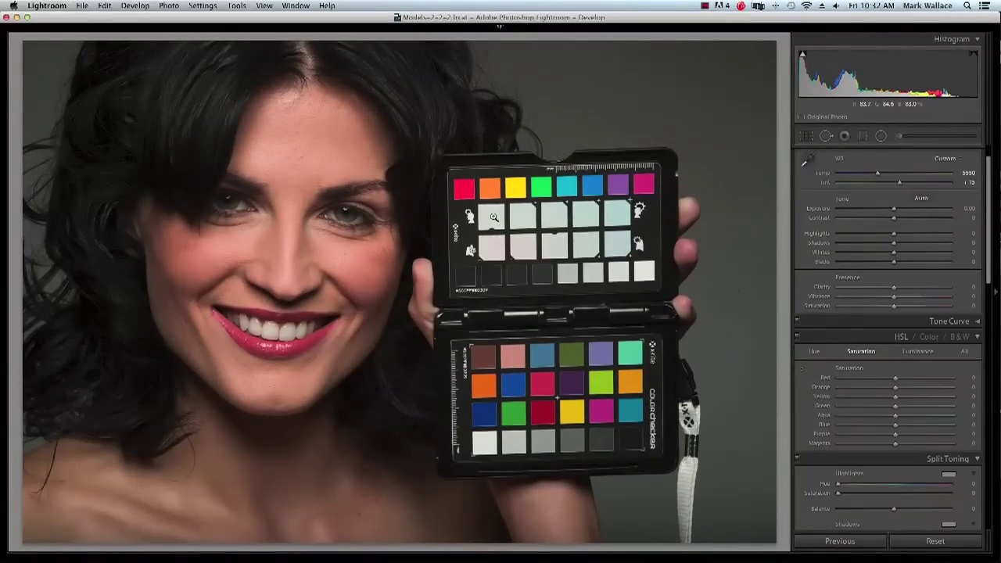
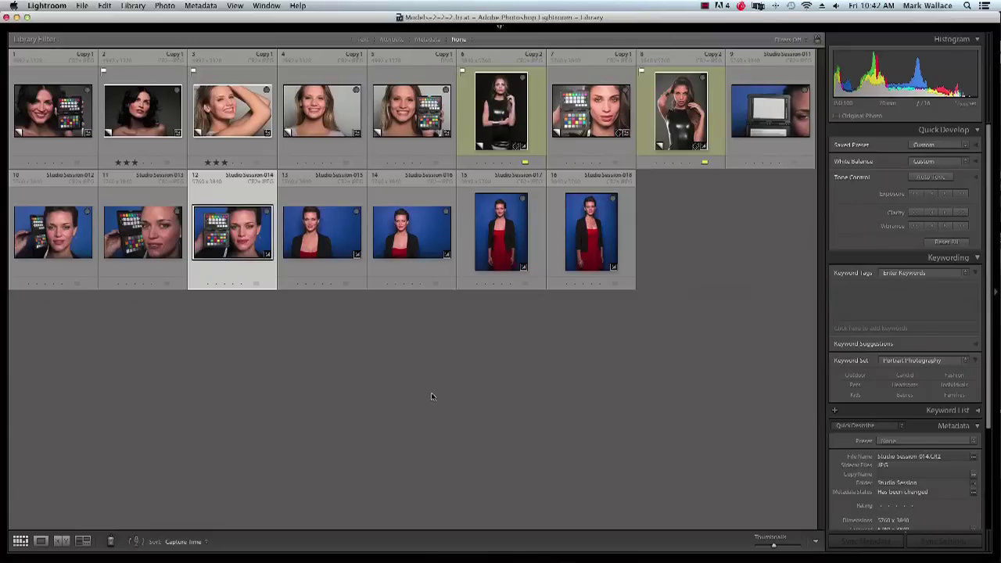
- Bring DNG ProfileManager forward and quit it, leaving Lightroom's 18-photo Library grid
key("super+Tab")
key("super+Tab")
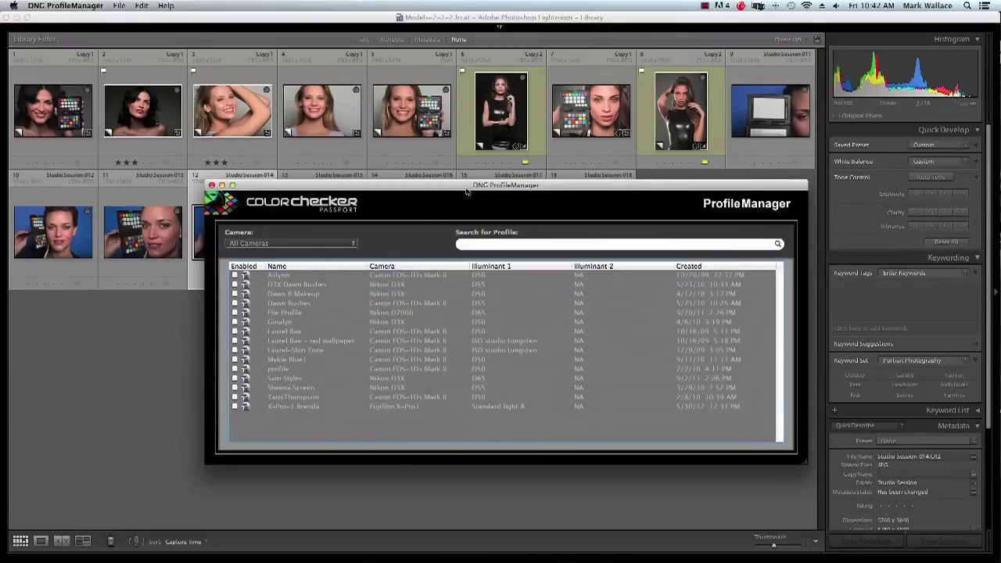
left_click_drag(469, 196, 428, 169)
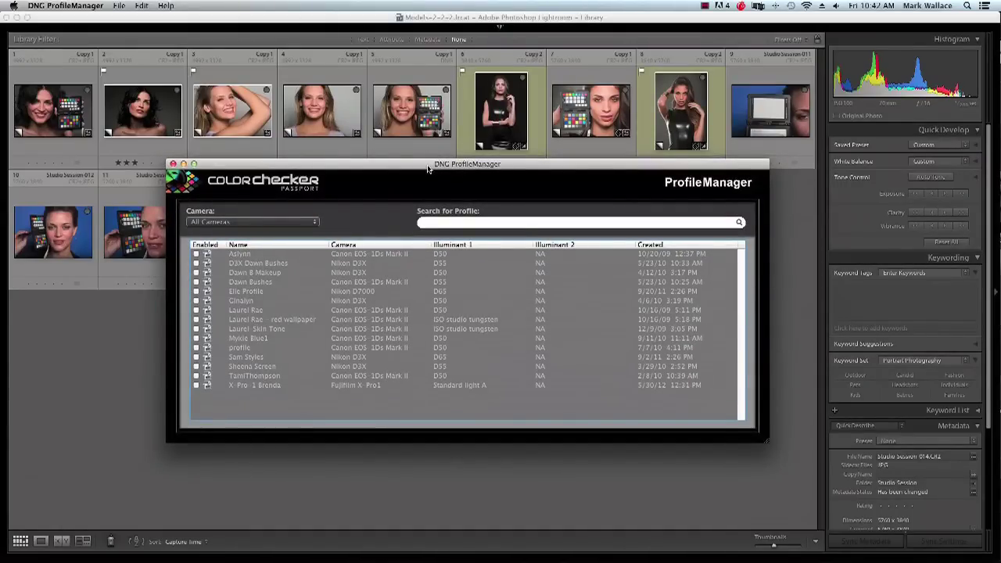
key("super+q")
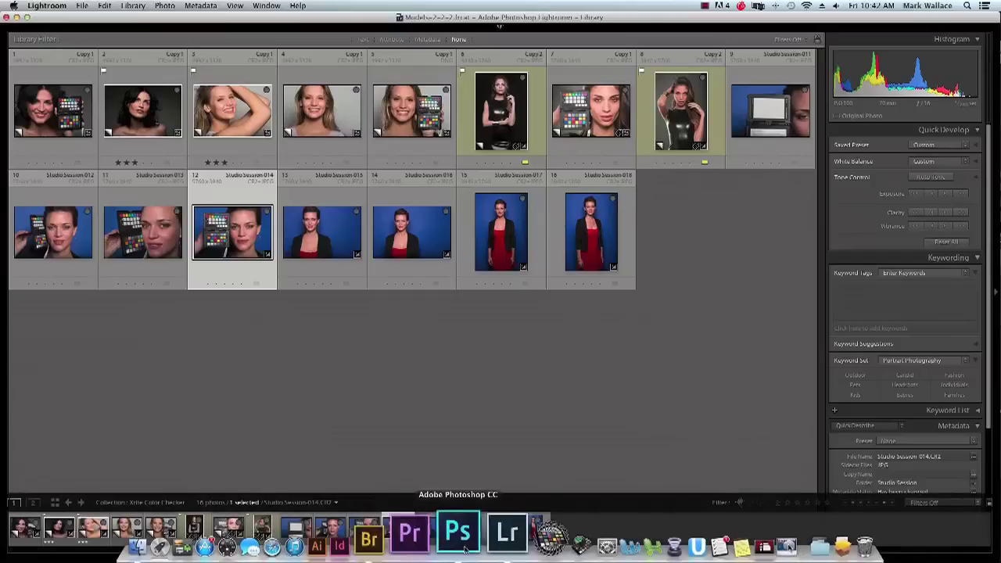
- Relaunch DNG ProfileManager from the Dock and select the top profile, 2013 Matt
left_click(517, 531)
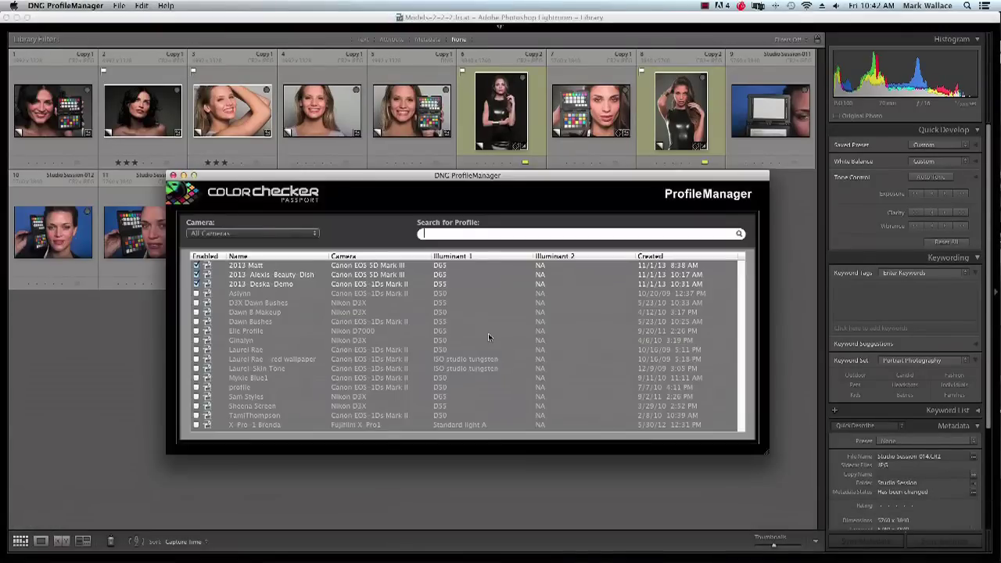
left_click_drag(462, 172, 463, 132)
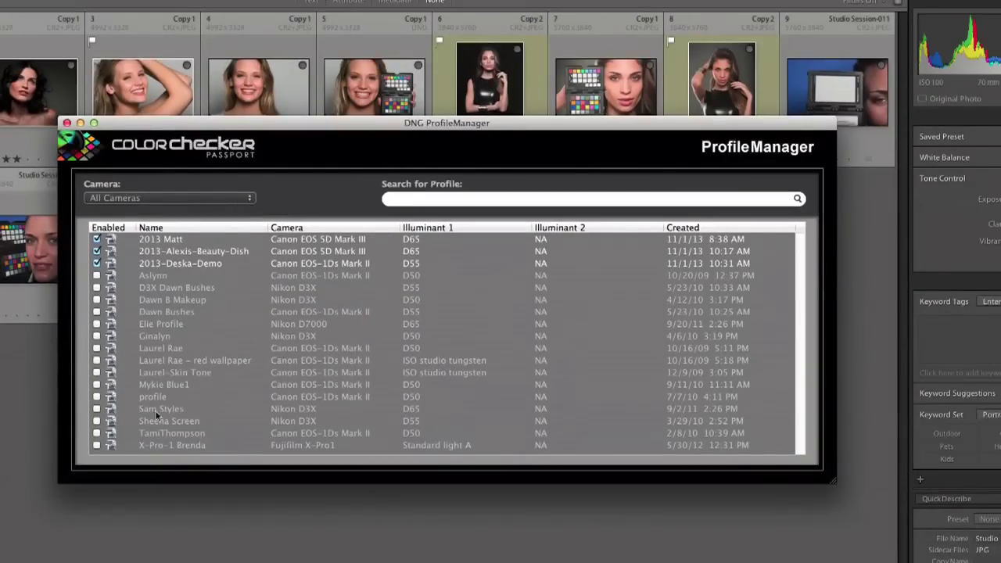
left_click(167, 242)
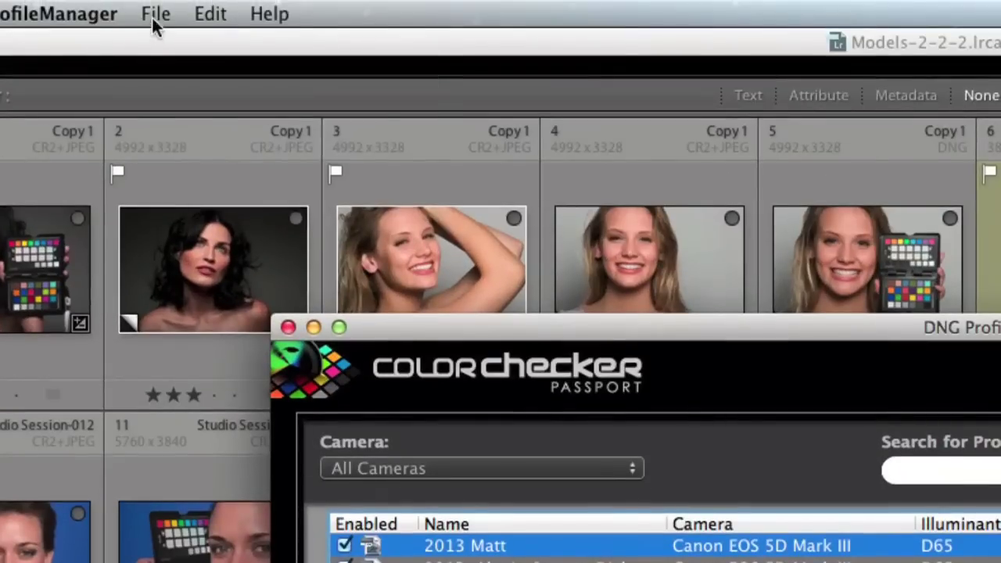
left_click(119, 7)
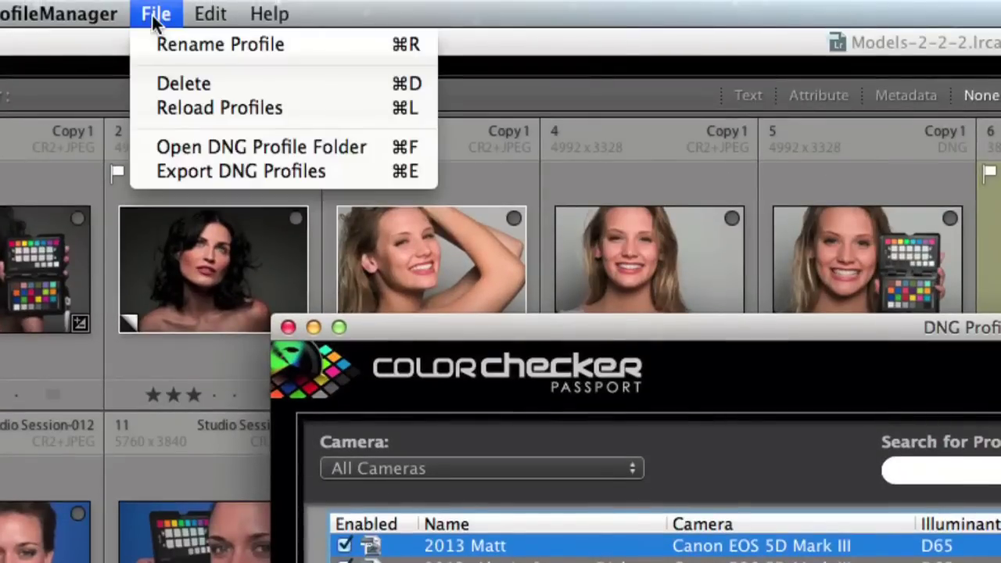
- Open the DNG profile folder, CameraProfiles, in Finder, then bring ProfileManager back in front
left_click(315, 146)
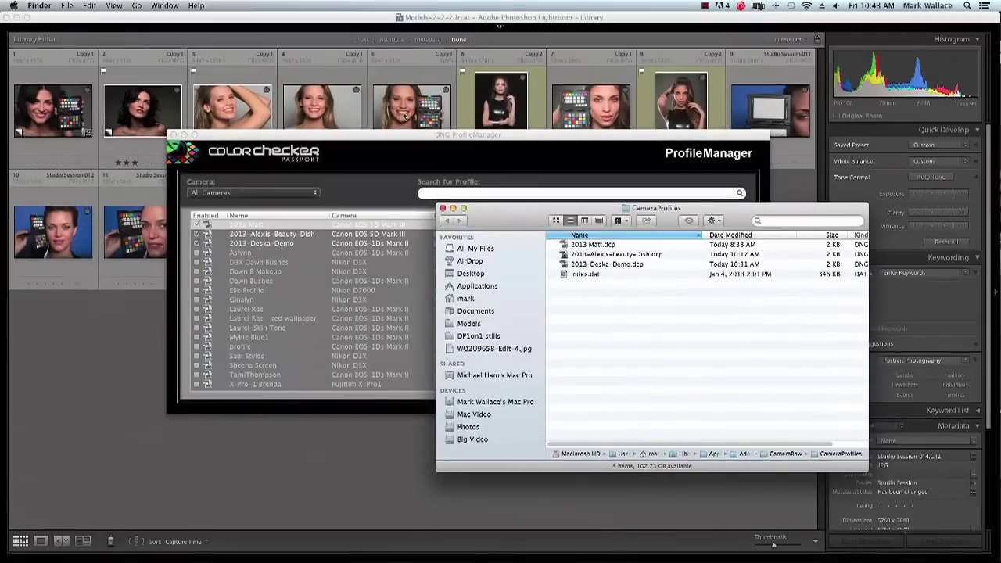
left_click_drag(530, 214, 319, 159)
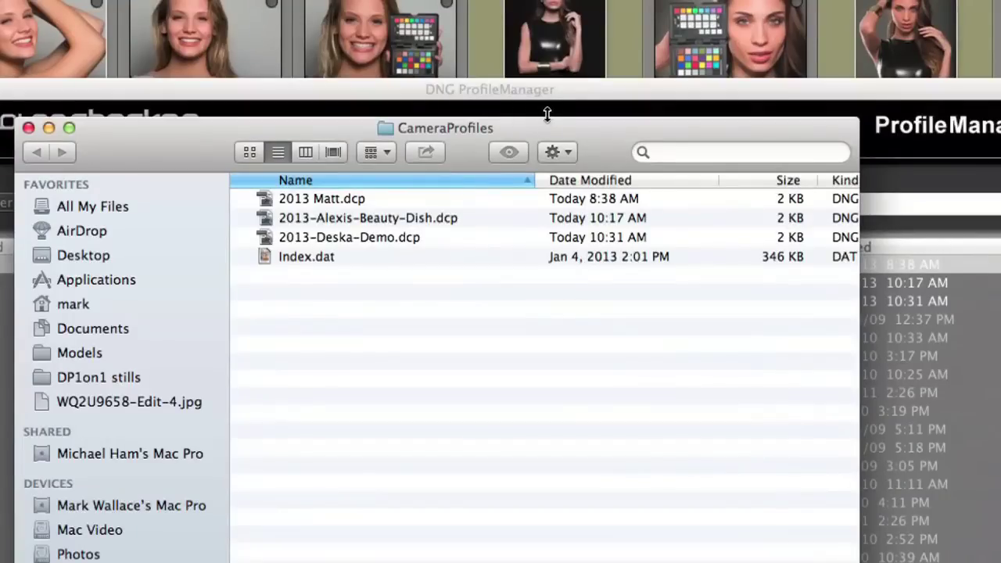
left_click_drag(552, 127, 595, 32)
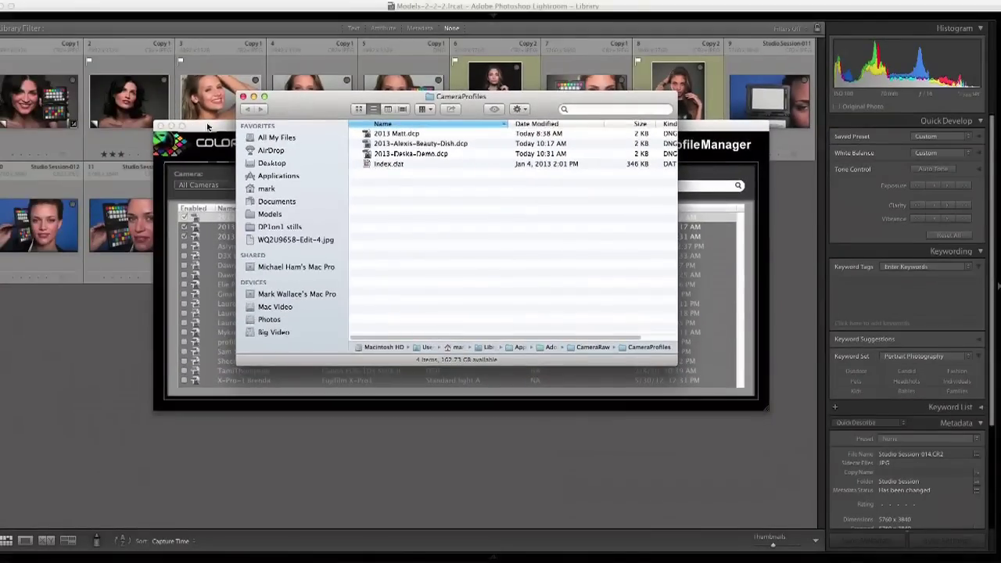
left_click(207, 126)
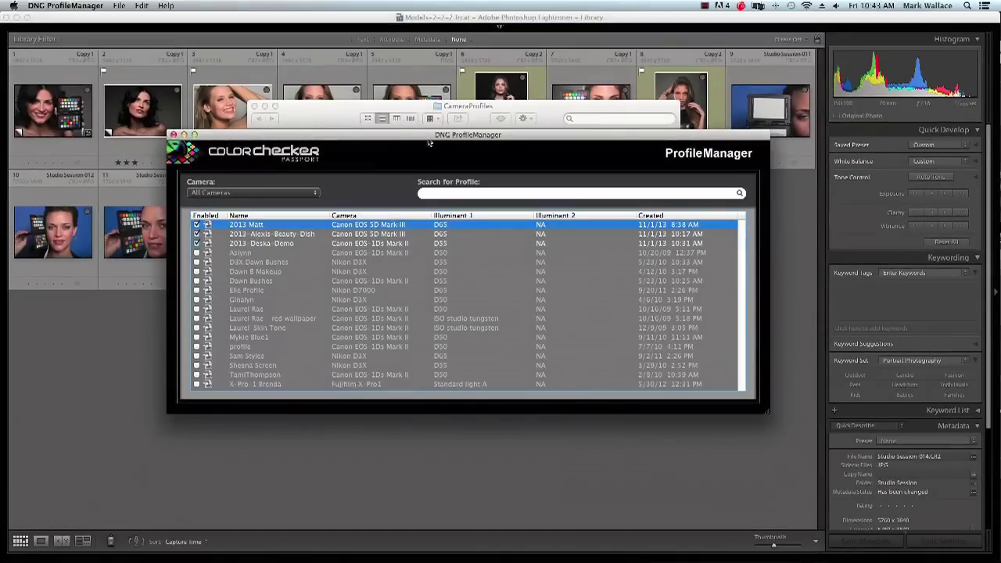
- Tick Enabled for the fifteen remaining profiles, from Asylnn down to X-Pro-1 Brenda
left_click_drag(430, 139, 424, 97)
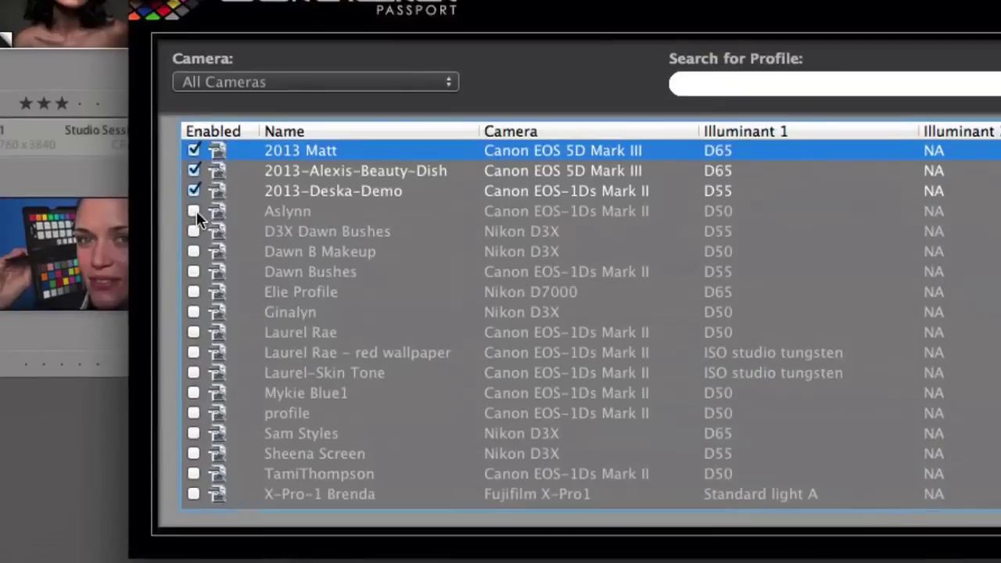
left_click(195, 212)
left_click(195, 226)
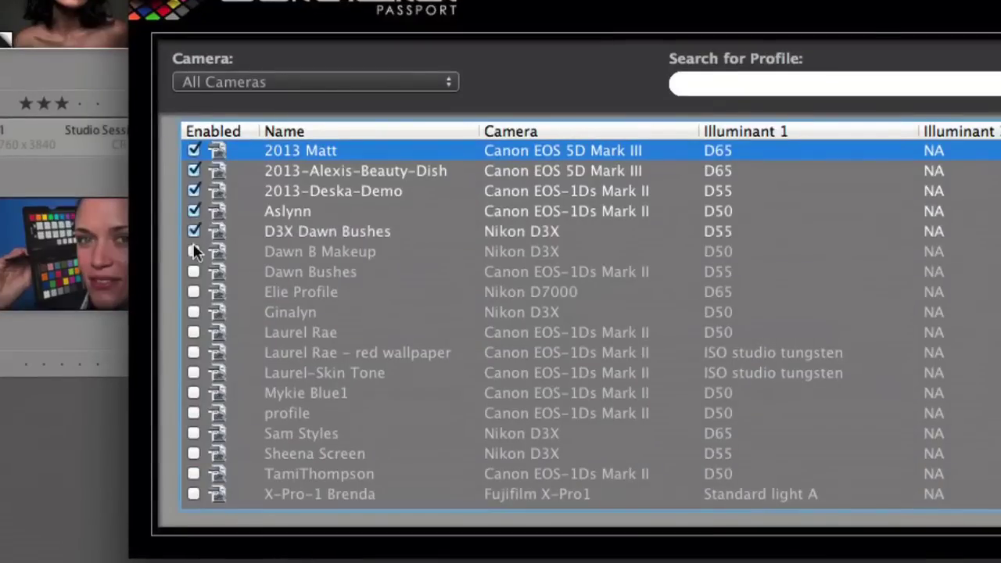
left_click(195, 241)
left_click(194, 271)
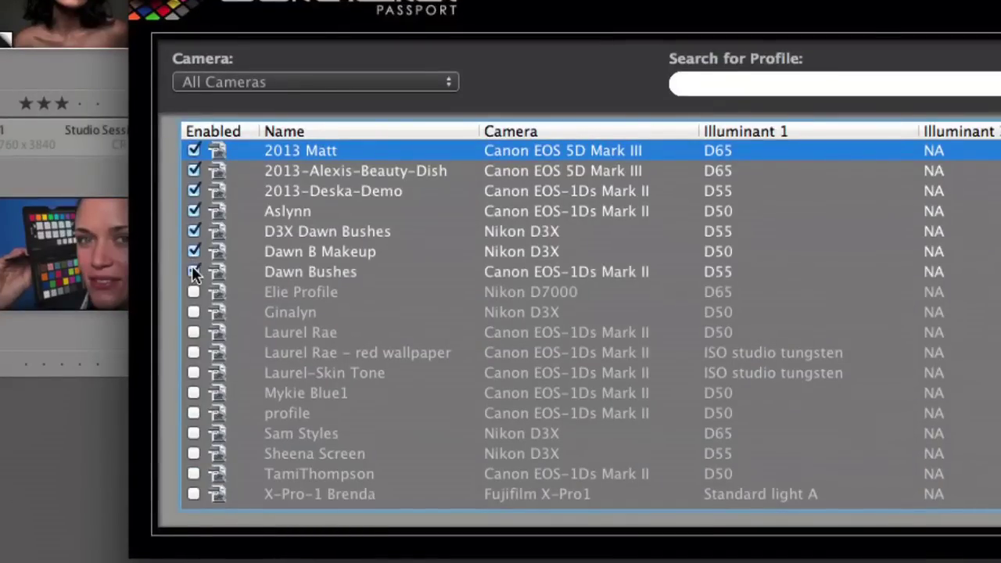
left_click(194, 292)
left_click(193, 312)
left_click(194, 332)
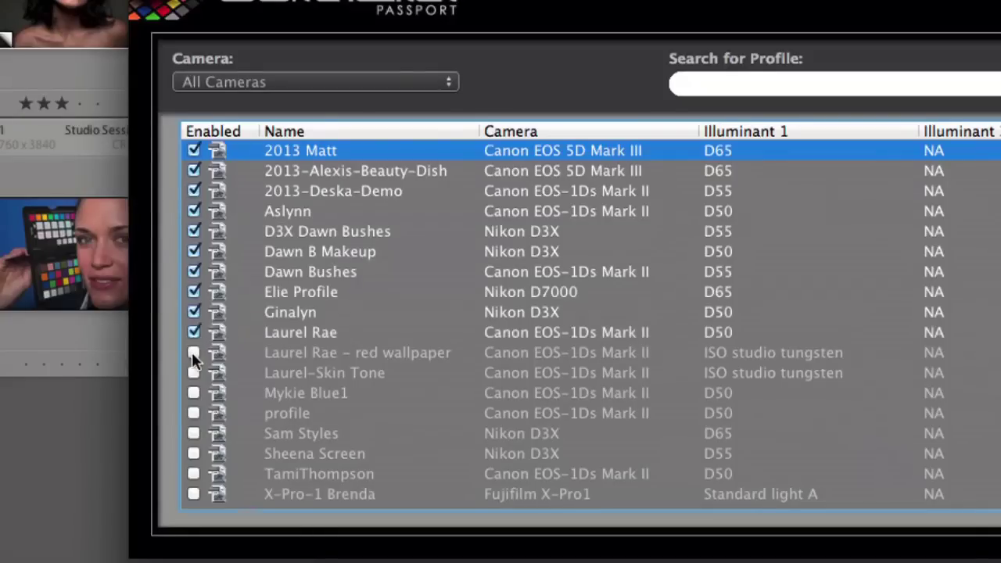
left_click(194, 353)
left_click(194, 373)
left_click(194, 394)
left_click(194, 413)
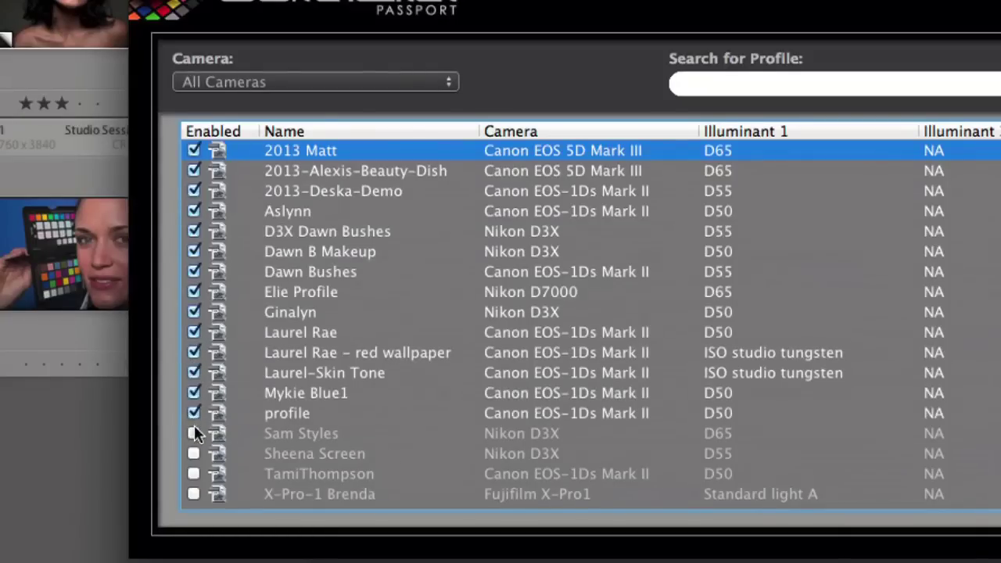
left_click(194, 433)
left_click(194, 454)
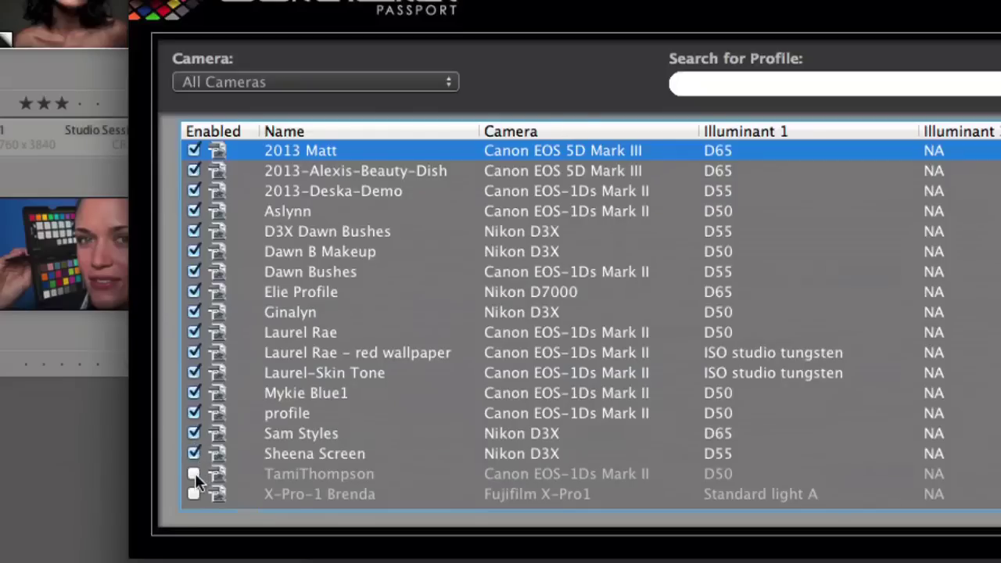
left_click(194, 474)
left_click(193, 493)
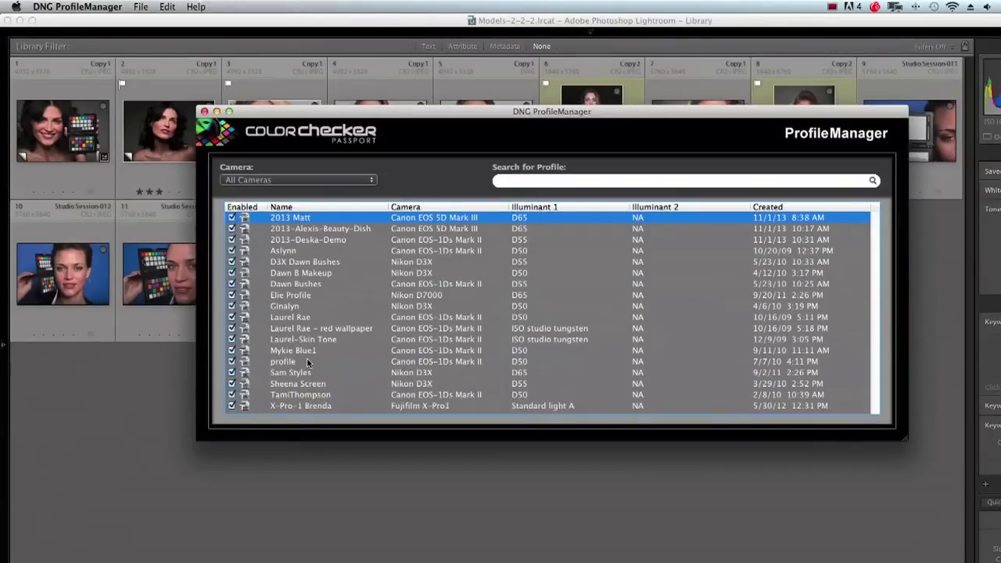
- Check that CameraProfiles now holds all 18 .dcp files, then relaunch Lightroom 5 from the Dock
key("super+Tab")
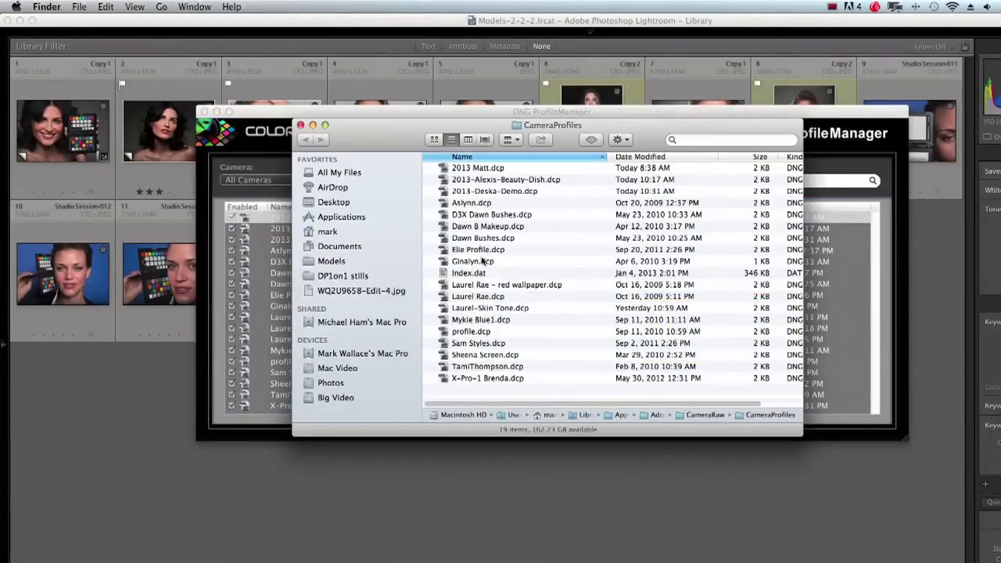
left_click_drag(654, 131, 587, 122)
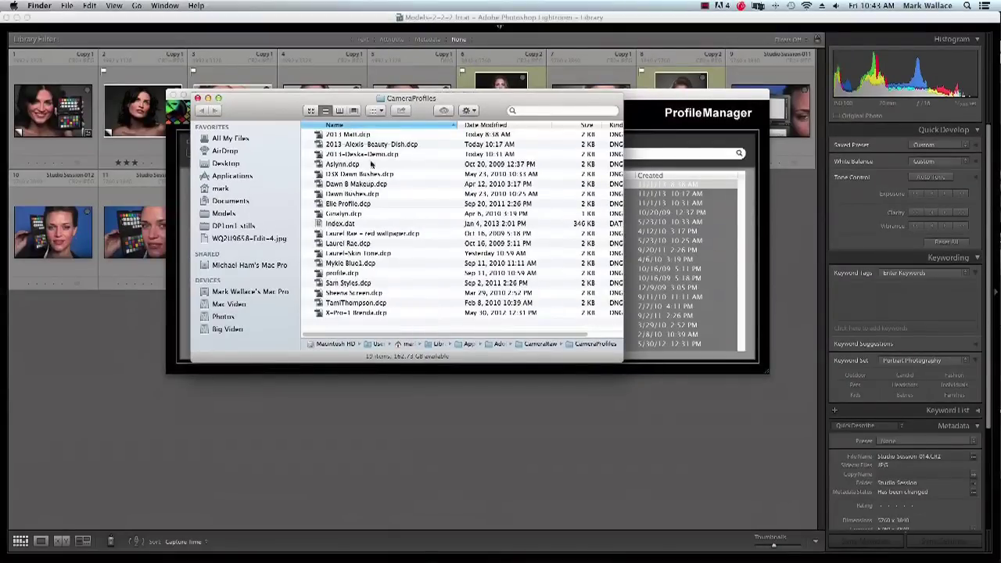
left_click_drag(475, 110, 575, 210)
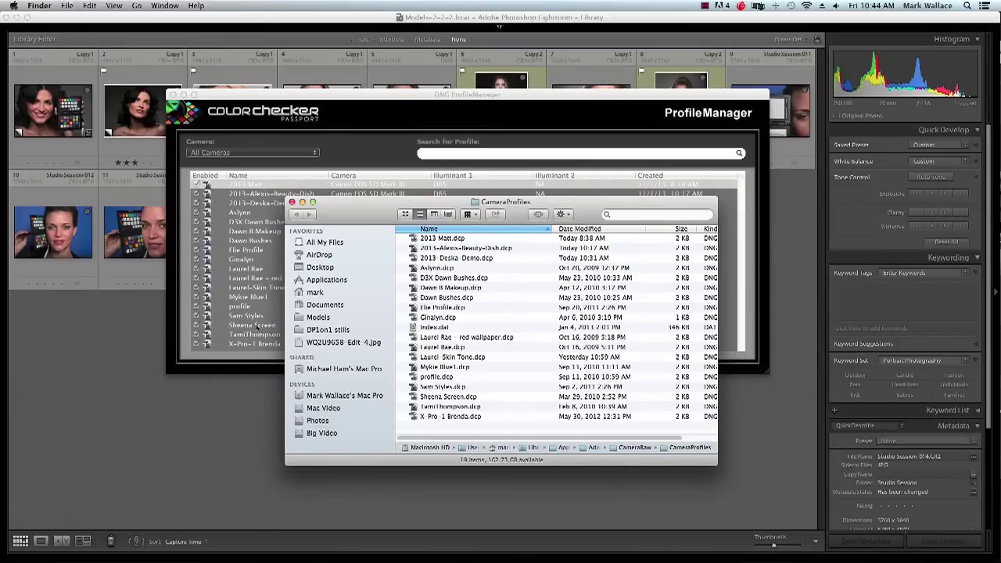
left_click(112, 355)
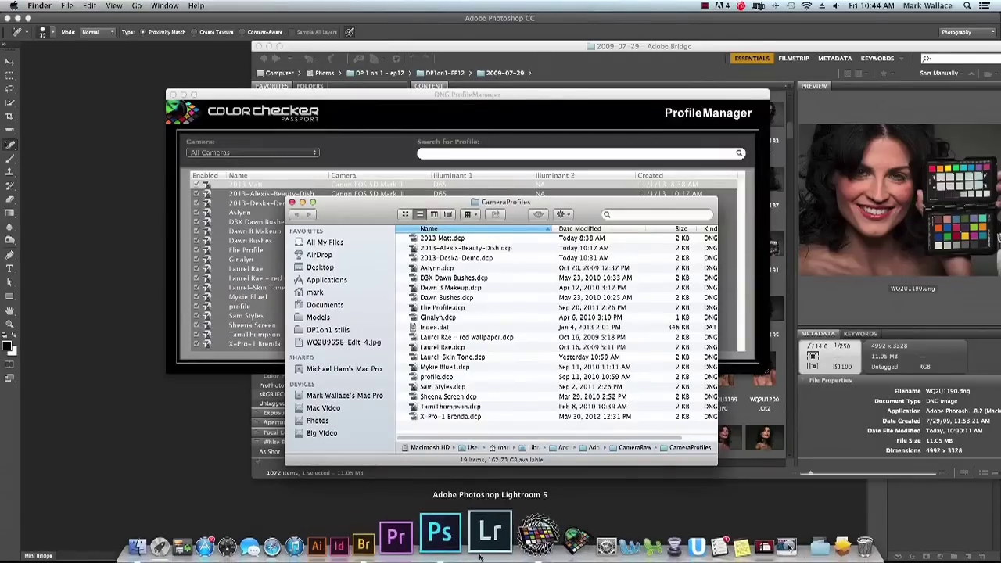
left_click(484, 548)
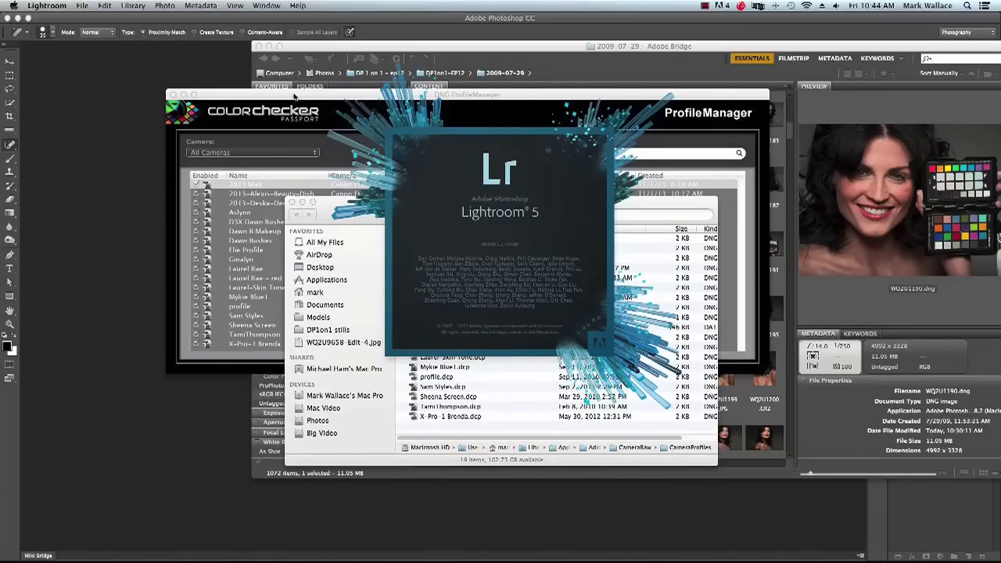
key("super+Tab")
key("super+Tab")
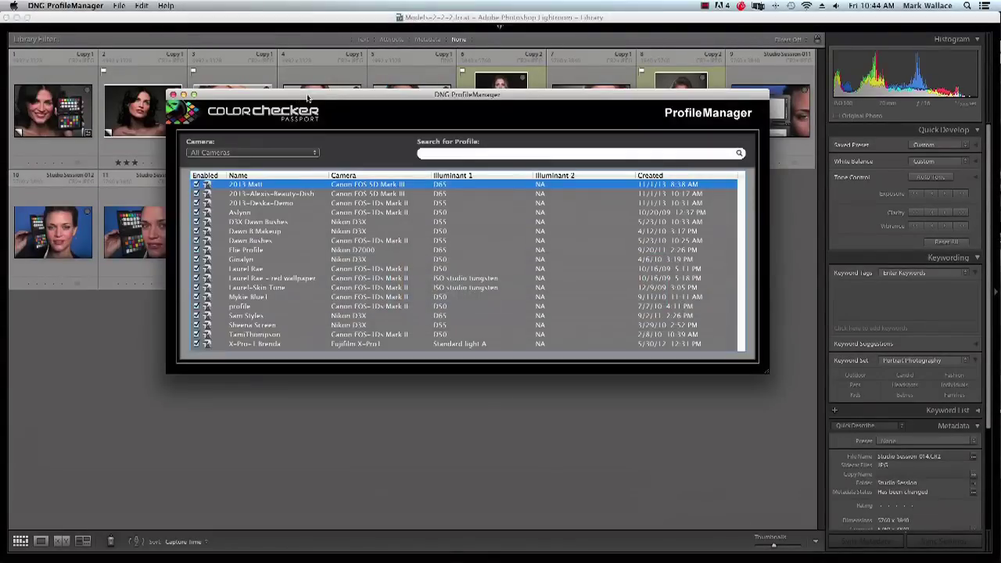
left_click_drag(308, 97, 366, 115)
left_click(426, 192)
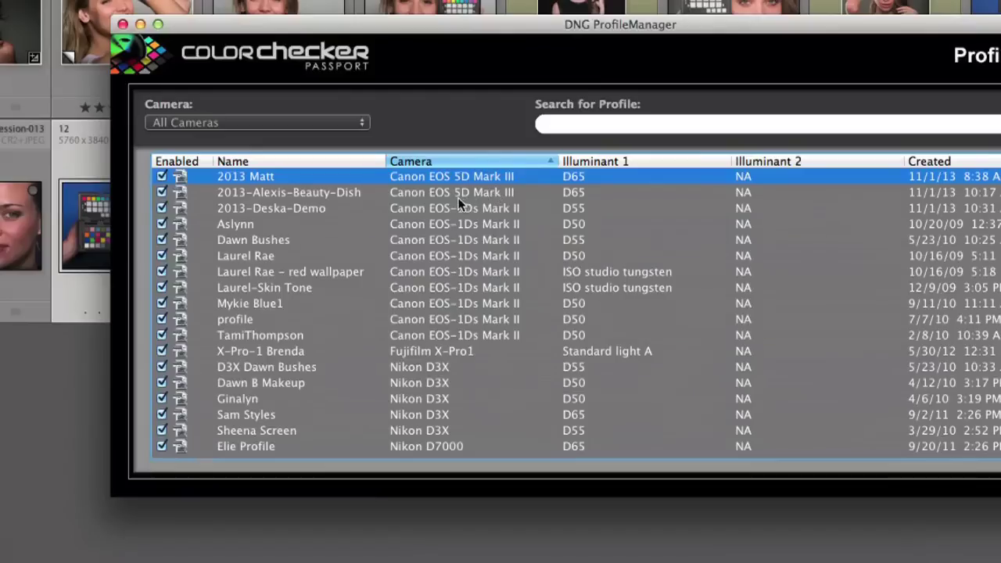
left_click(424, 210)
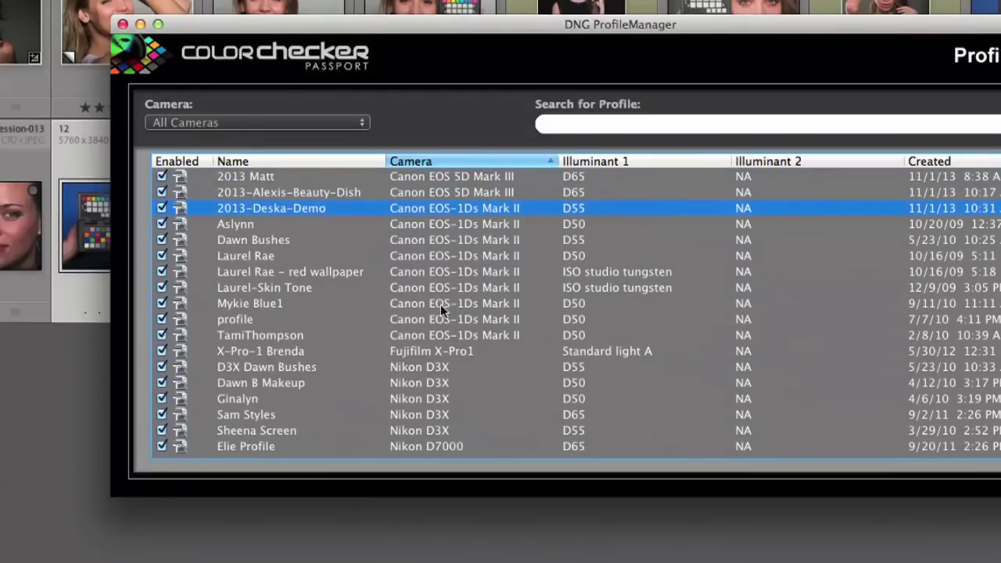
left_click(443, 335)
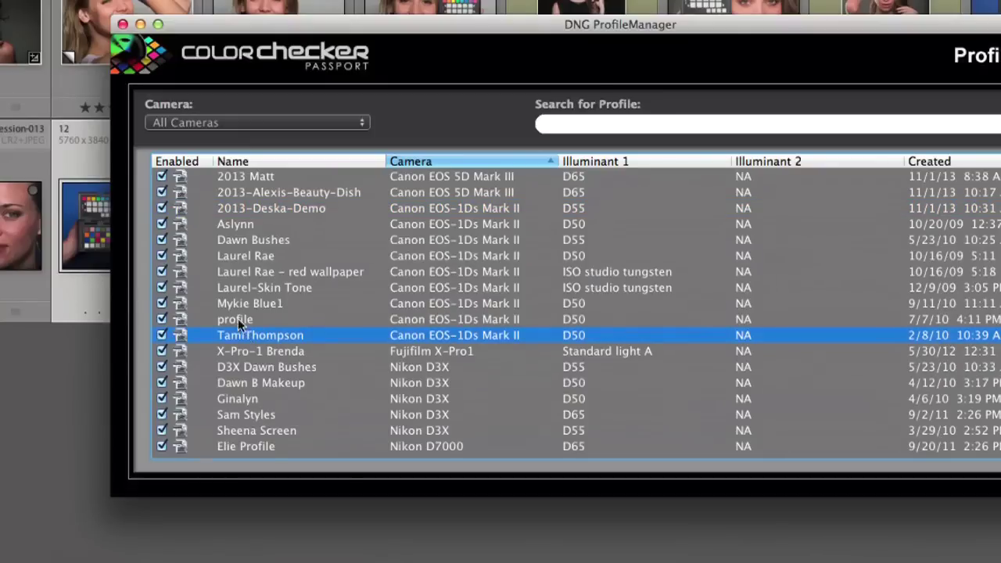
key("super+Tab")
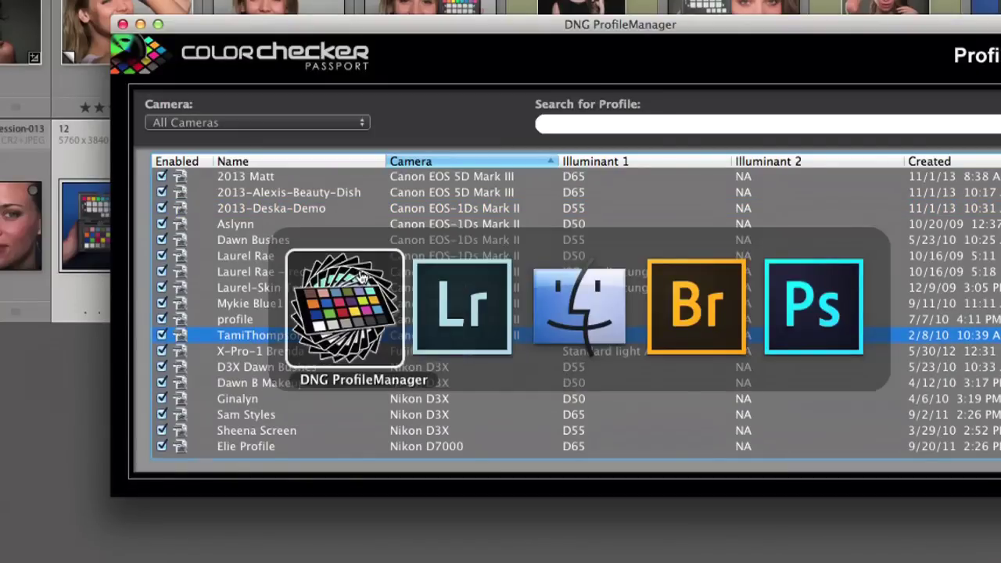
left_click(444, 283)
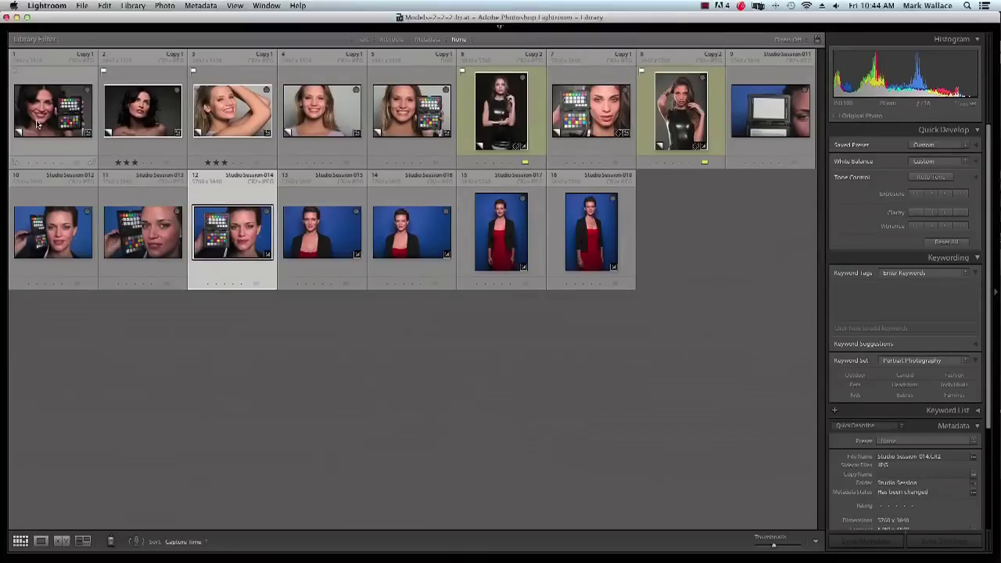
- Open photo 1 in Develop and confirm its Camera Calibration profile is 2013-Deska-Demo
left_click(73, 125)
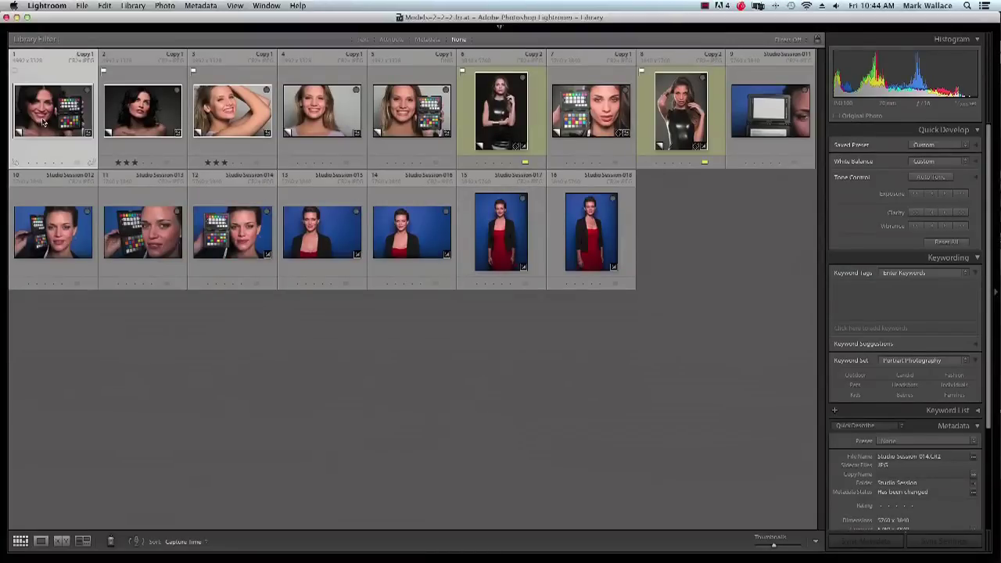
key("super+j")
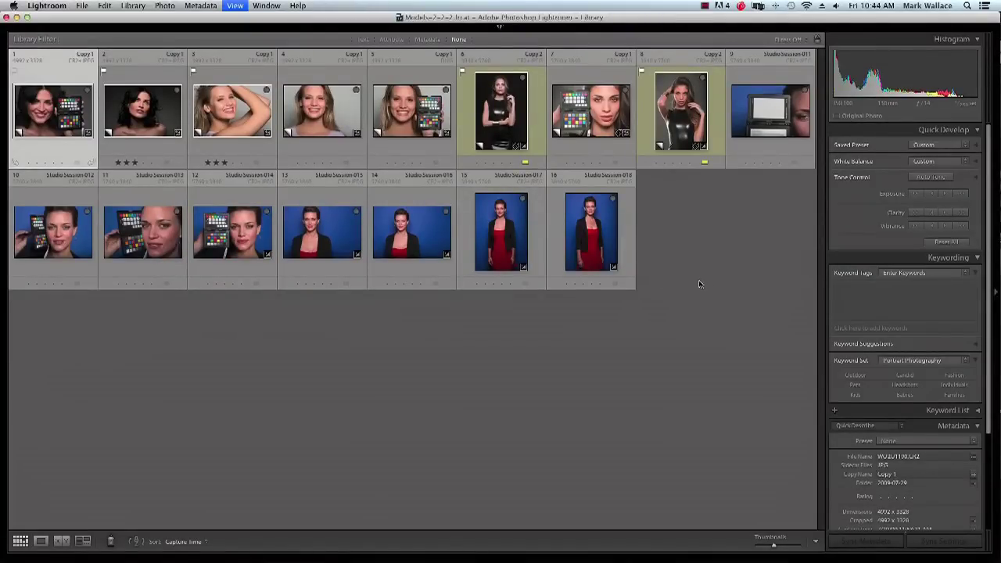
key("d")
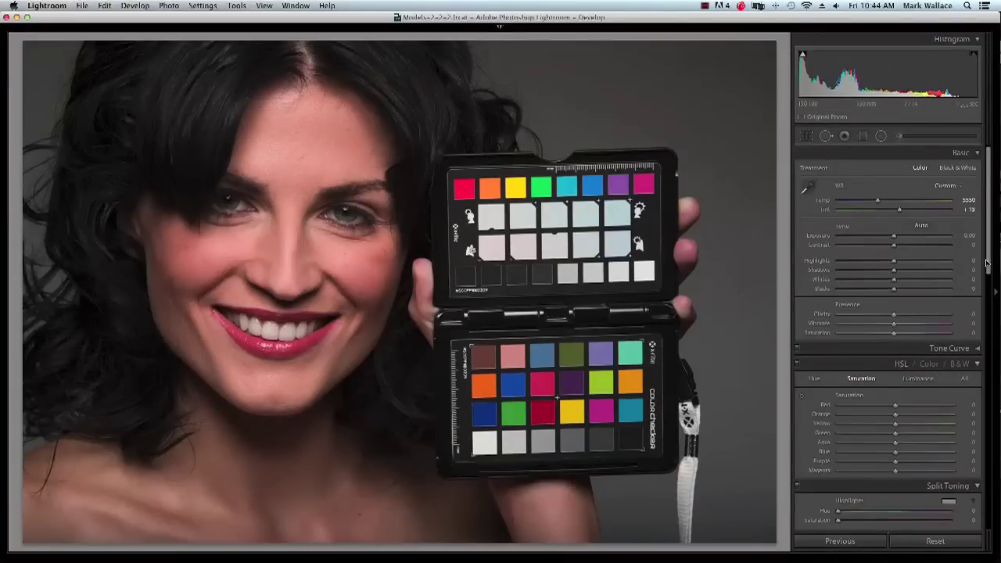
left_click_drag(987, 263, 988, 515)
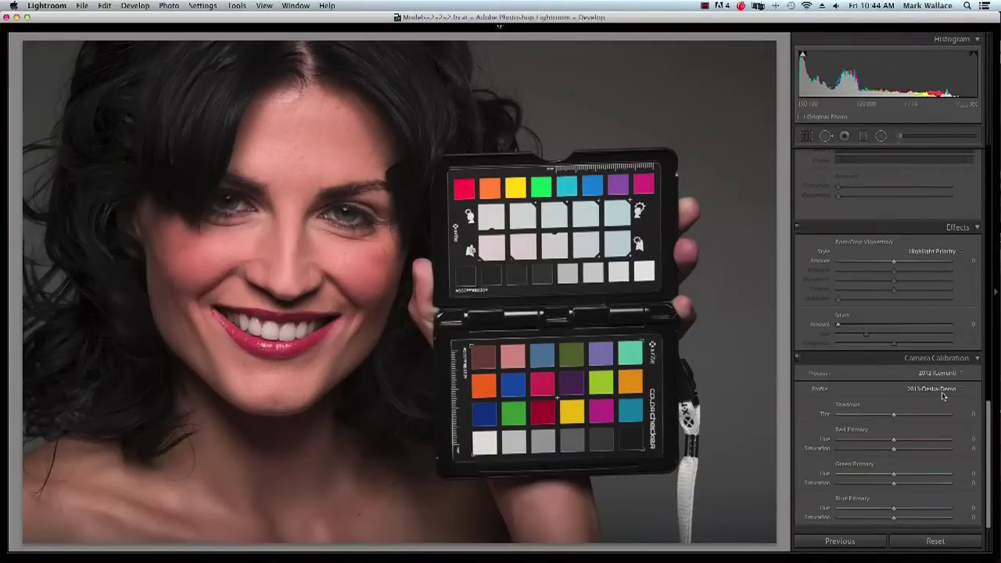
key("shift")
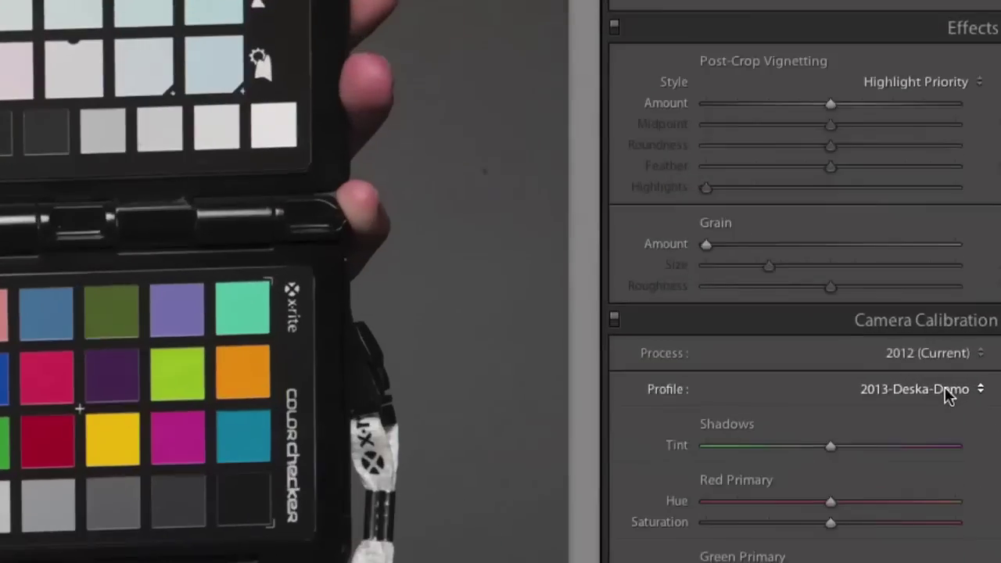
left_click(946, 390)
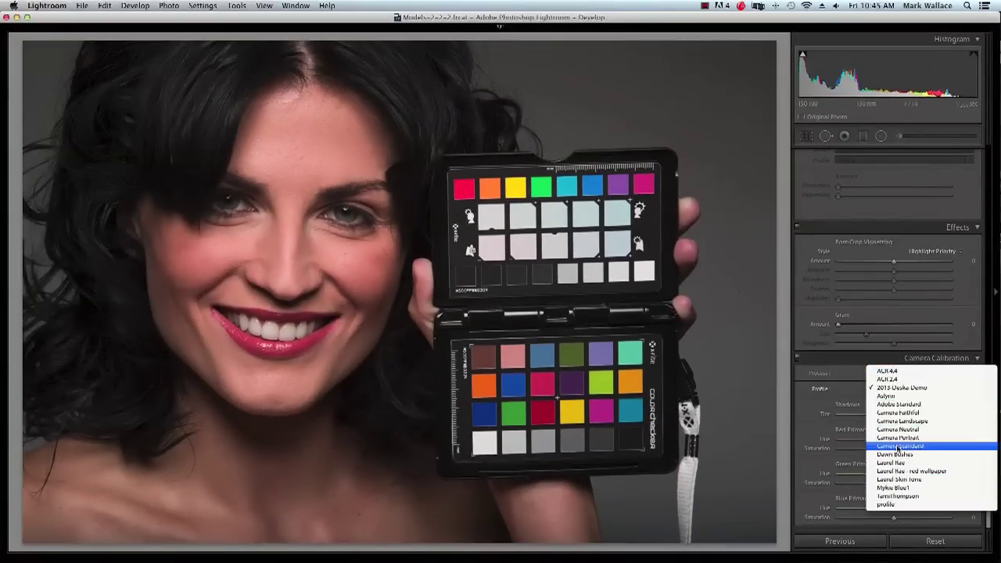
left_click(720, 436)
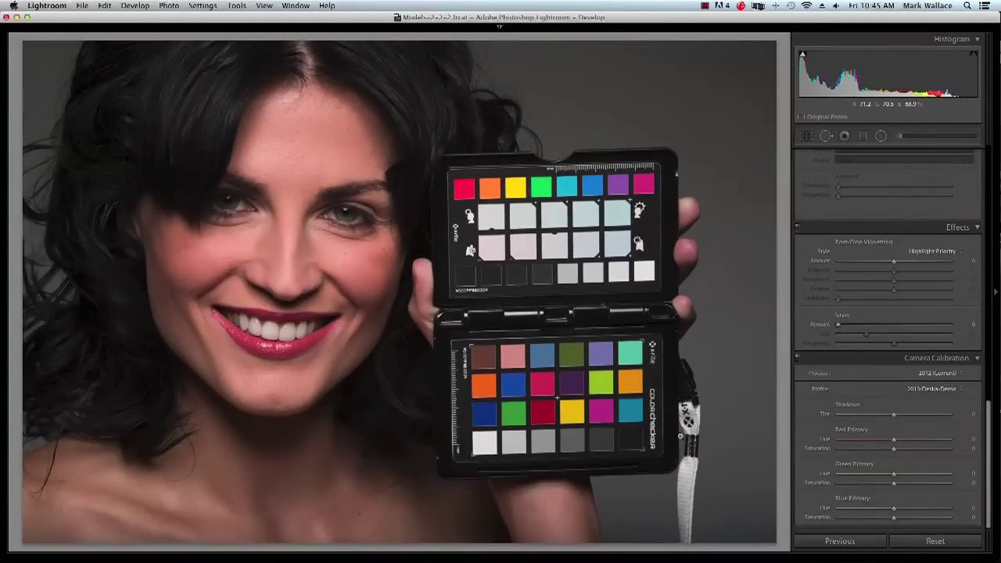
key("super+Tab")
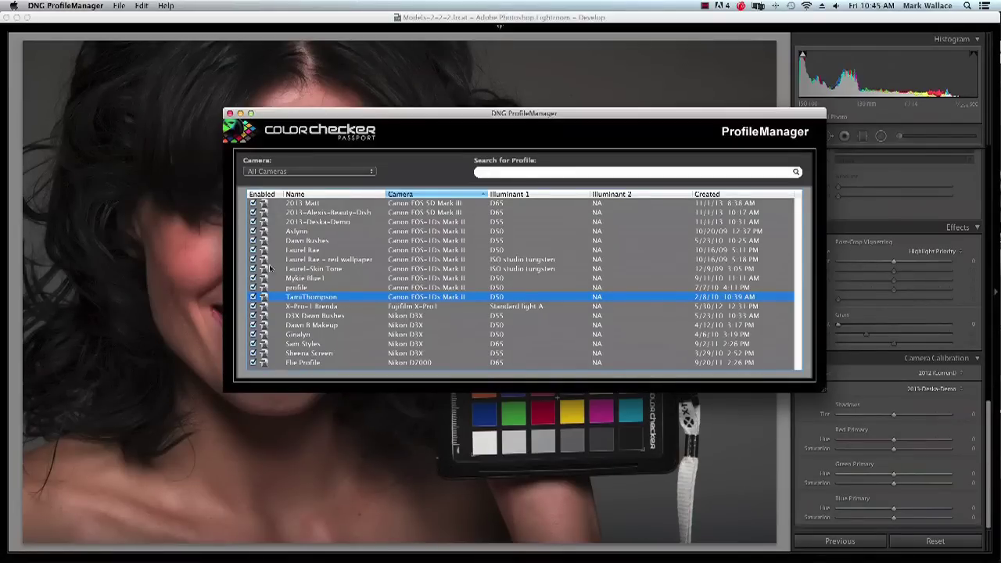
- Select the entry named profile in ProfileManager and switch to the Finder CameraProfiles folder
left_click(299, 289)
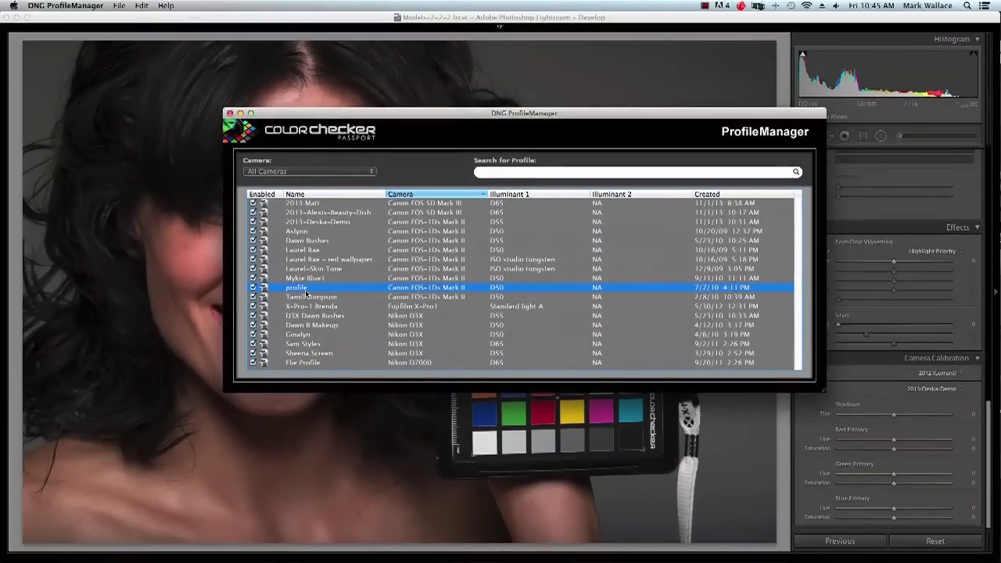
key("super+Tab")
key("super+Tab")
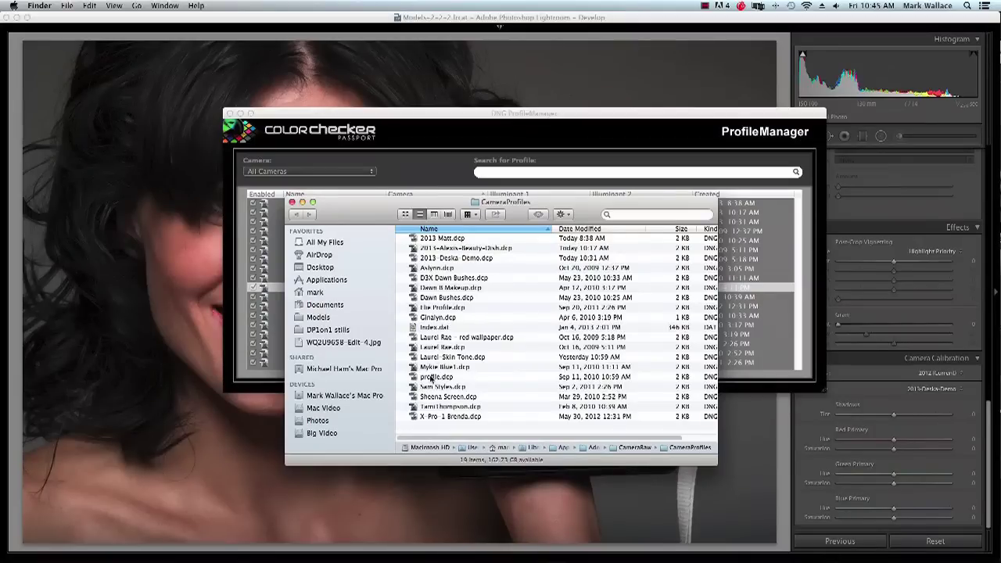
- Select profile.dcp in Finder, shift the window right, and bring ProfileManager forward
left_click(435, 377)
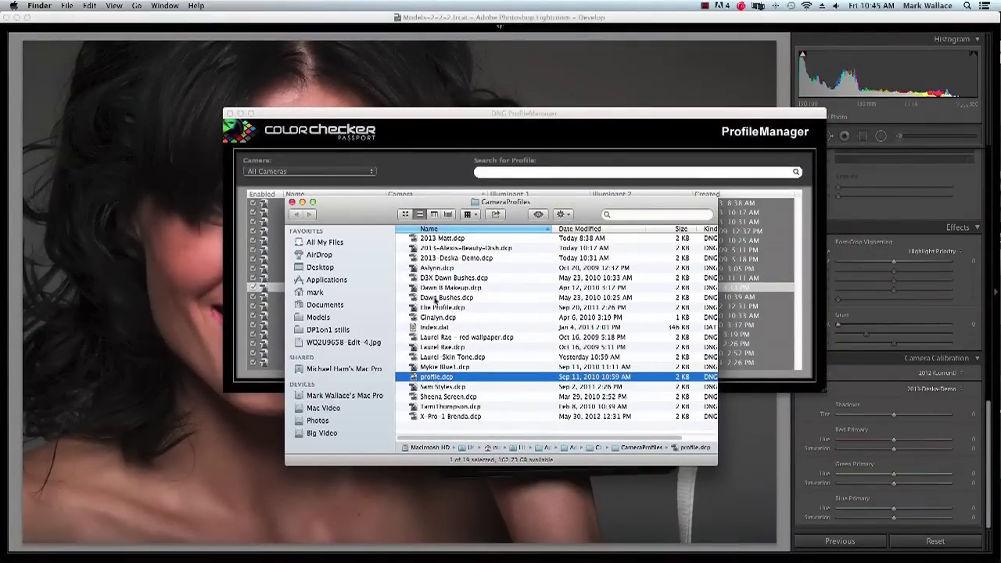
left_click_drag(387, 208, 529, 210)
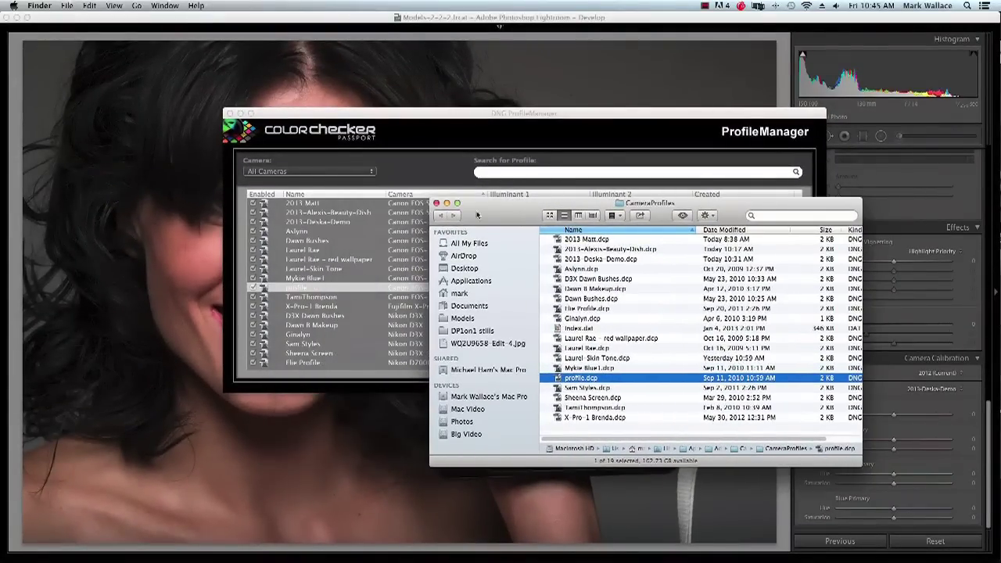
left_click(290, 289)
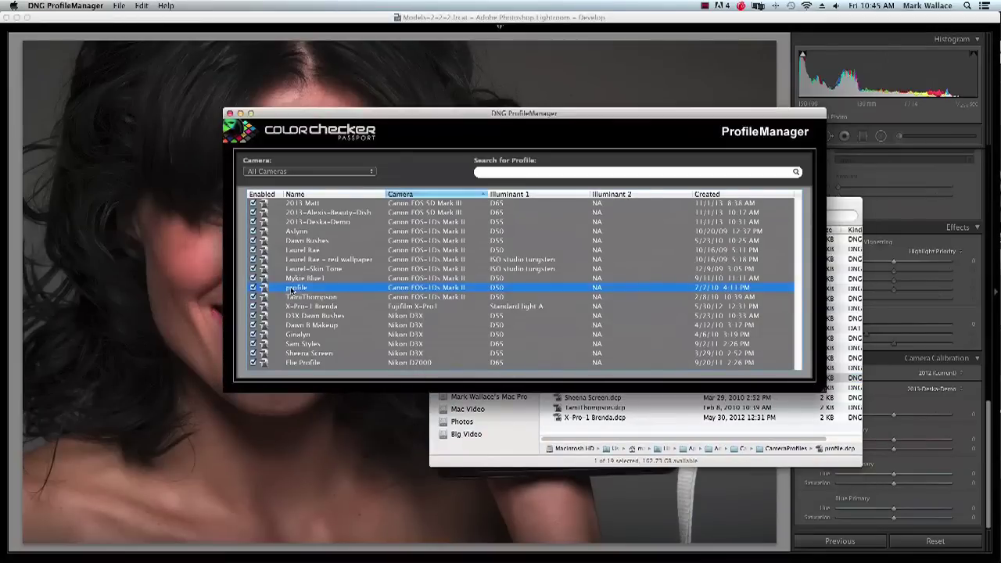
- Rename the entry named profile to 2013 - Updated Profile from the File menu
left_click(119, 6)
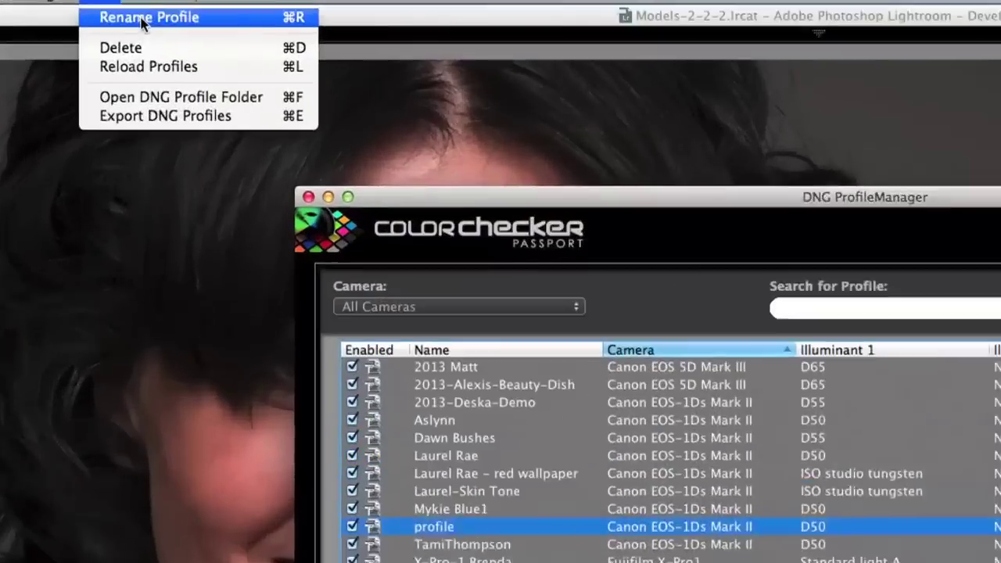
mouse_move(140, 5)
mouse_move(96, 5)
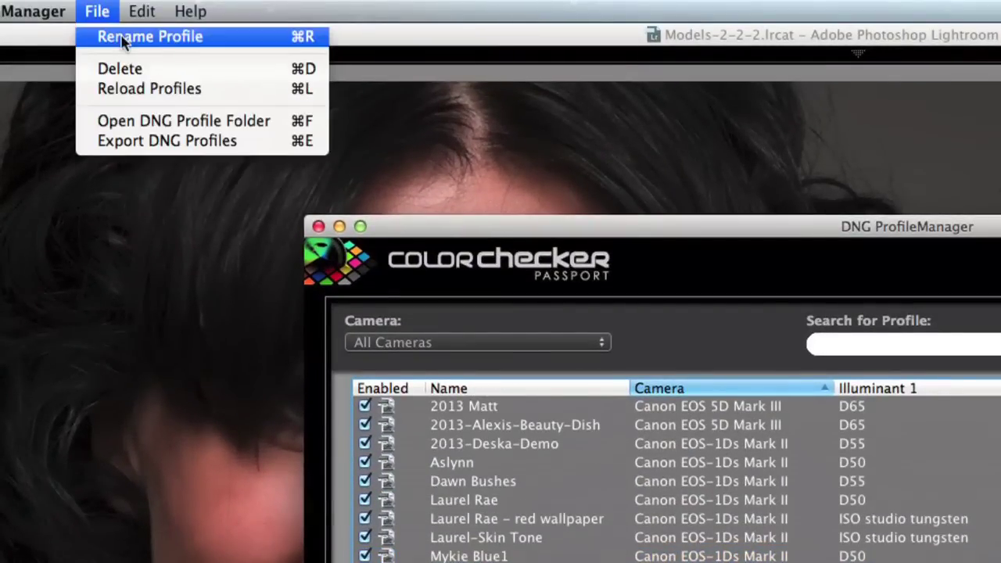
left_click(121, 38)
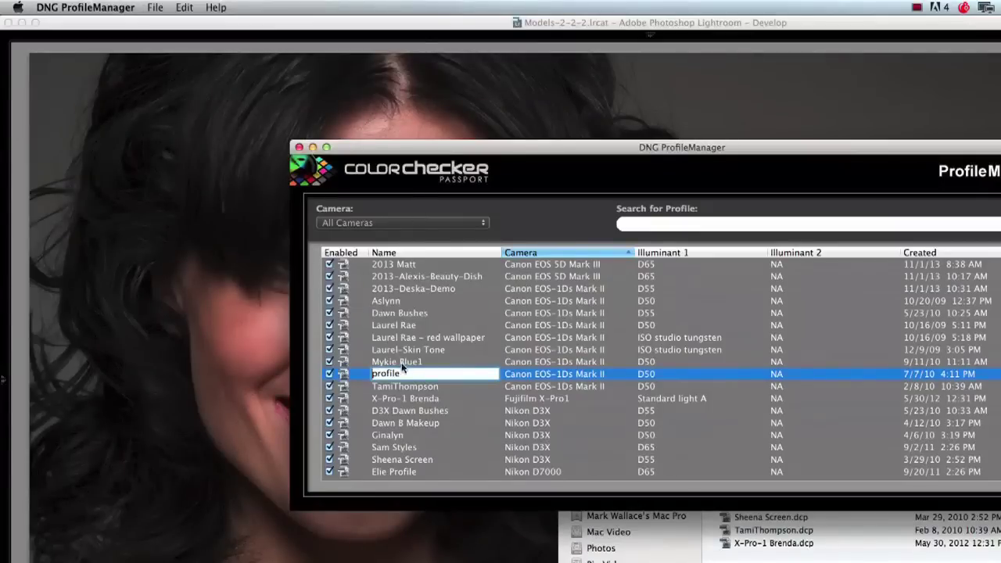
left_click_drag(402, 367, 323, 367)
type("2013 - Updated P")
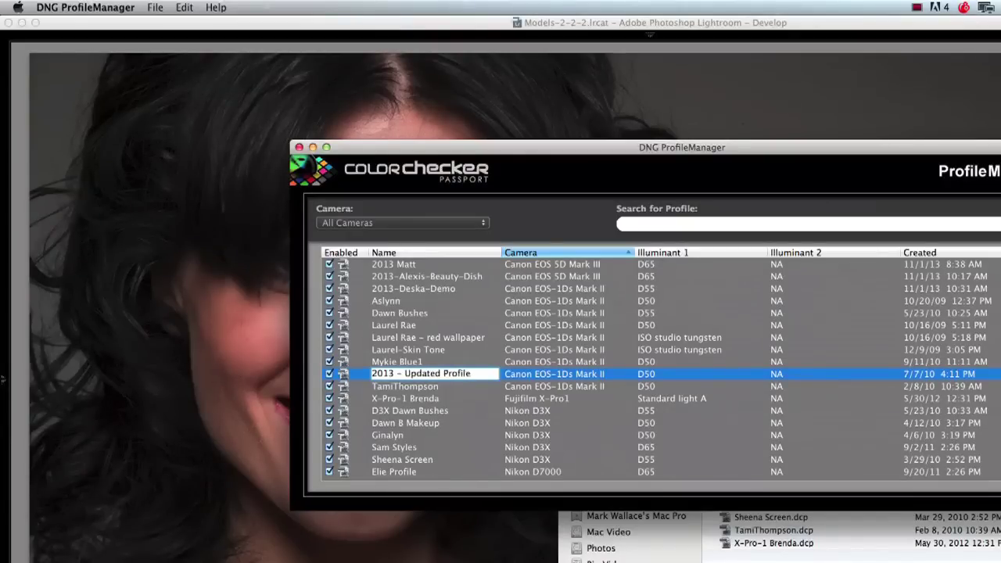
key("Return")
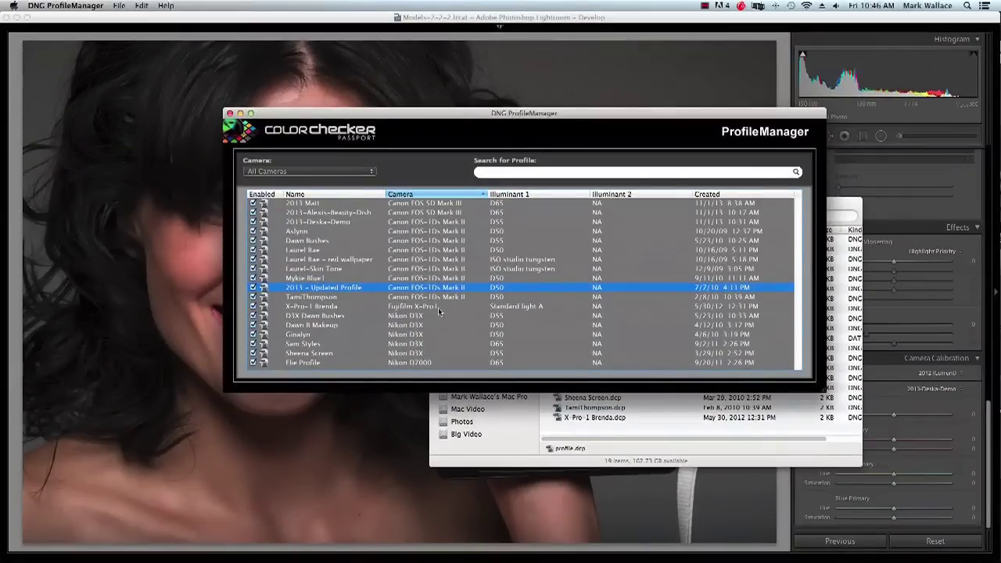
- Verify the renamed .dcp in Finder, then return to Lightroom's calibration profile list
key("super+Tab")
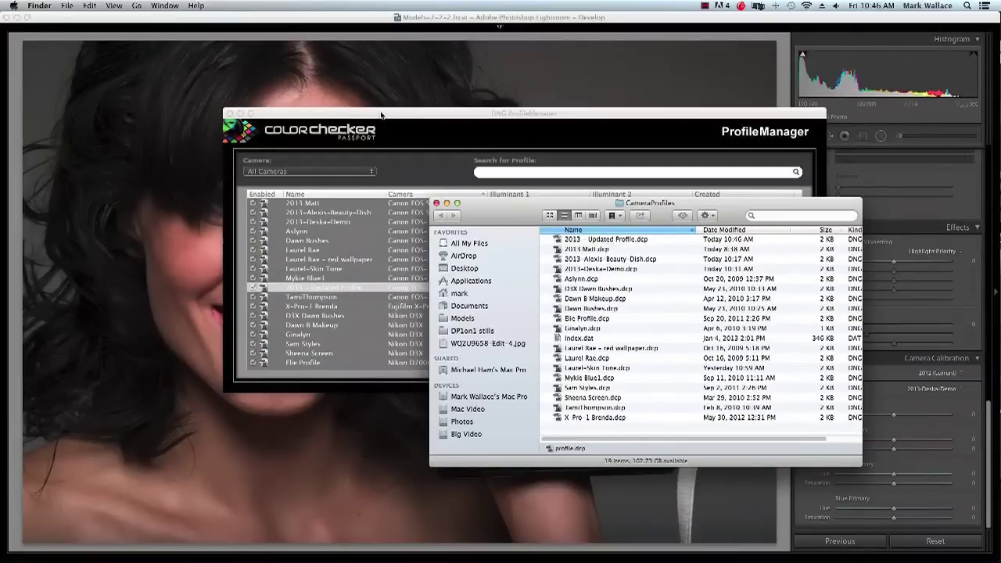
left_click(381, 115)
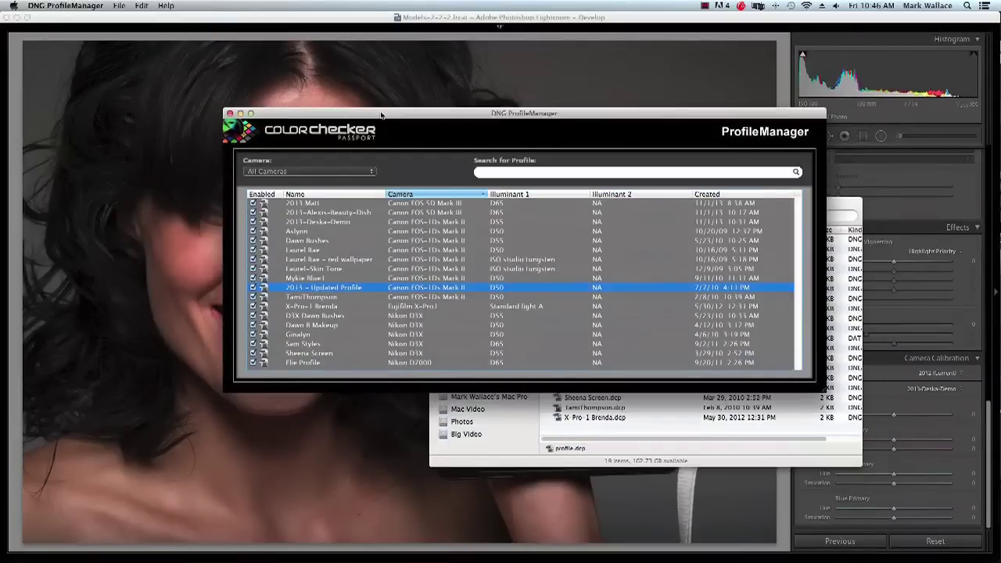
left_click(952, 393)
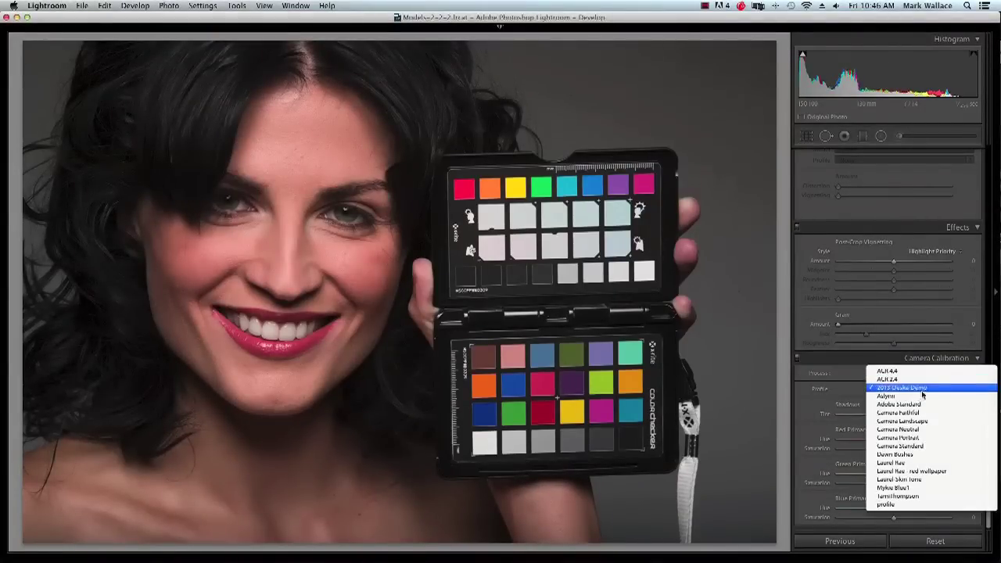
- Close the profile list and relaunch Lightroom so it reloads the camera profiles
left_click(841, 360)
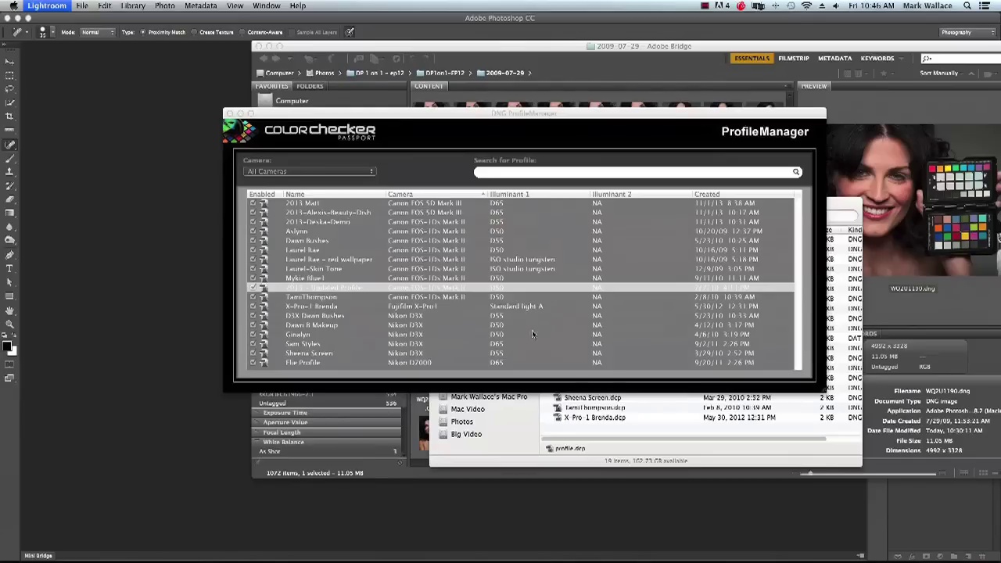
left_click(531, 334)
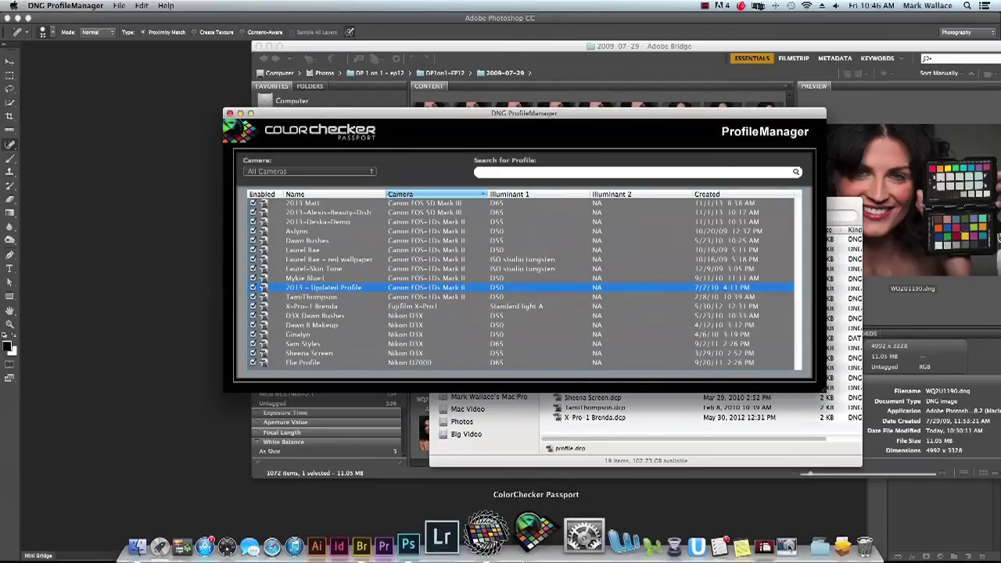
left_click(477, 534)
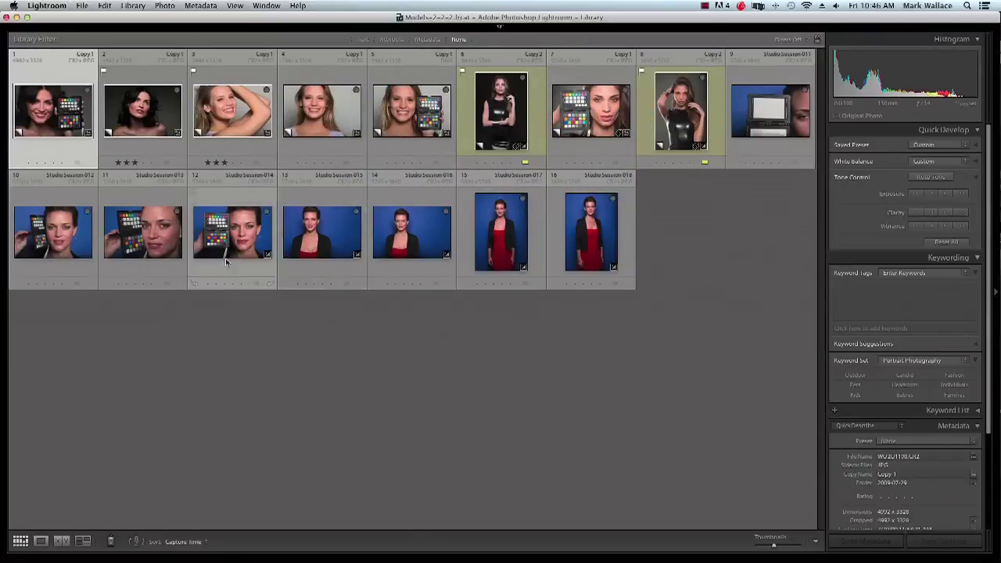
key("super+j")
- In Develop, confirm 2013 - Updated Profile appears among calibration profiles, then return to the Library grid
key("d")
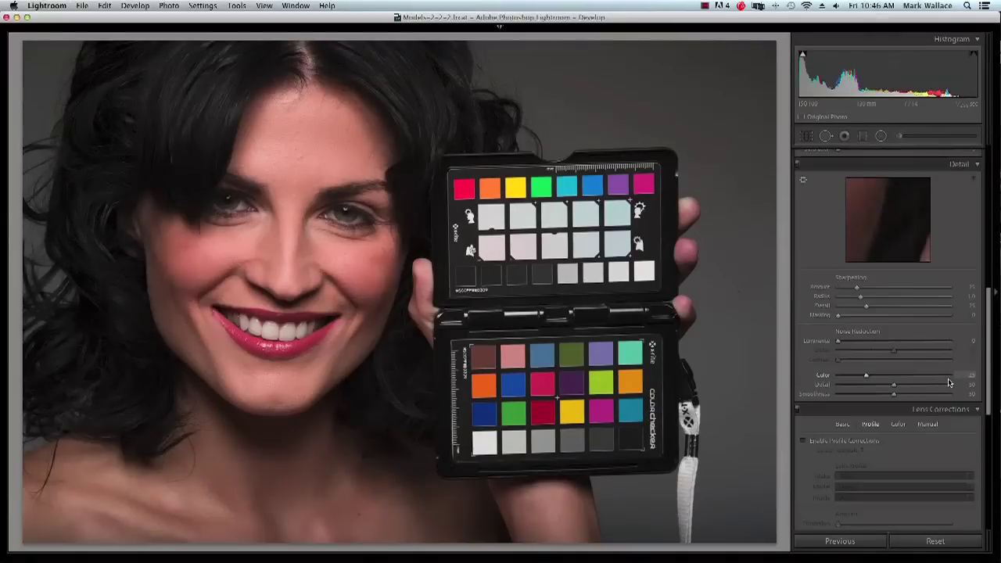
scroll(948, 382, "down", 10)
left_click(936, 391)
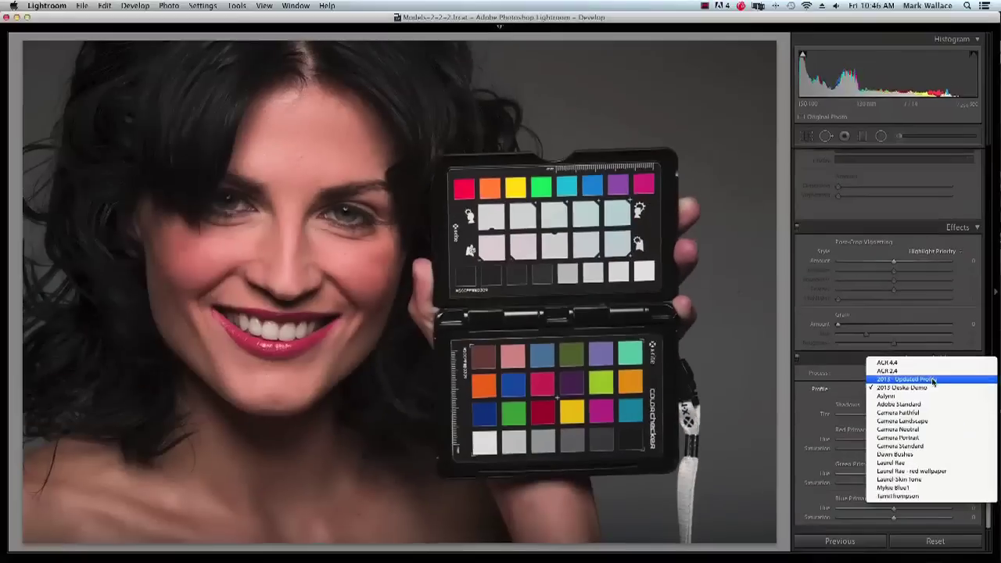
left_click(729, 370)
key("g")
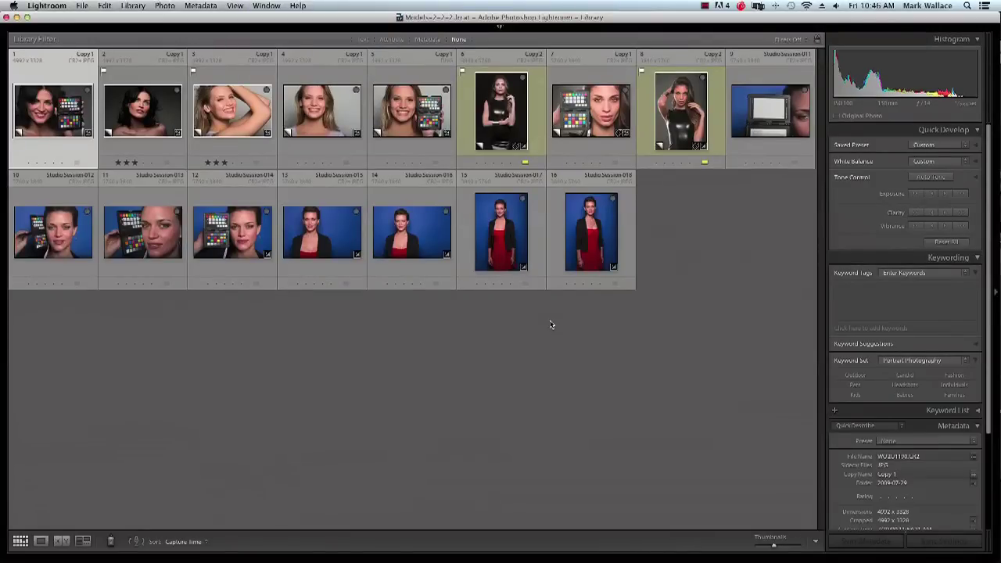
key("super+Tab")
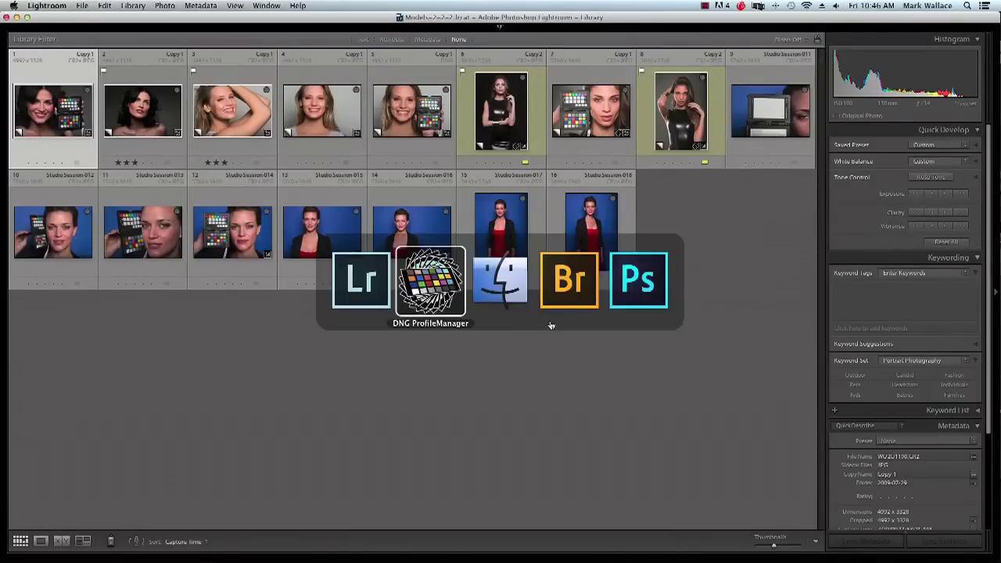
- Open WQ2U1190.CR2 from Bridge's 2009-07-29 folder in Camera Raw
key("super+Tab")
key("super+Tab")
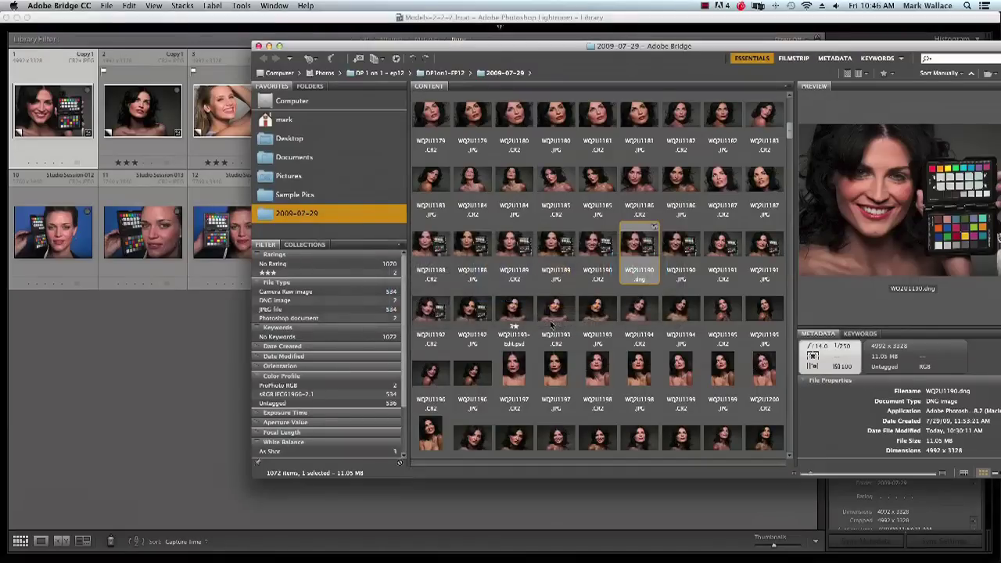
left_click(599, 247)
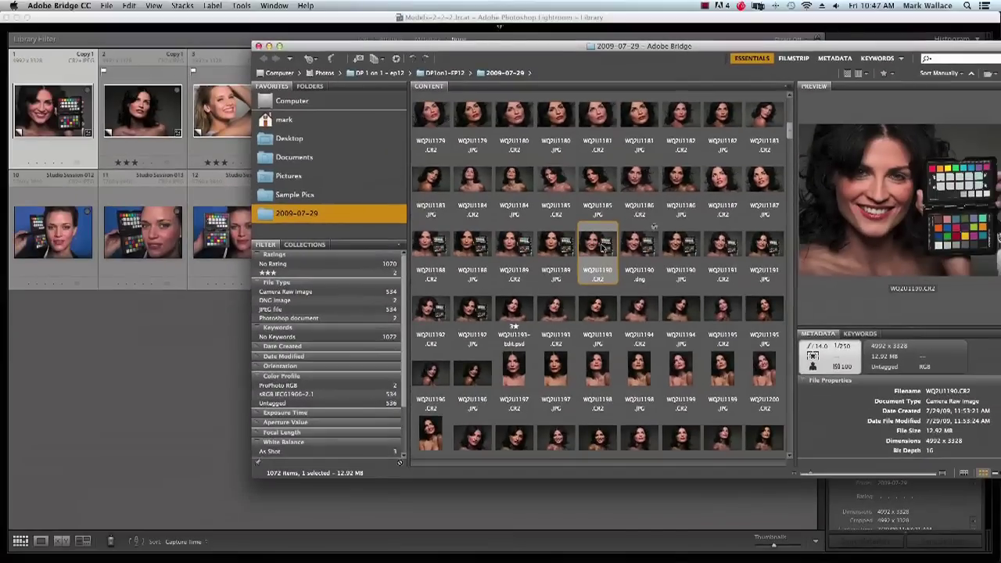
right_click(603, 248)
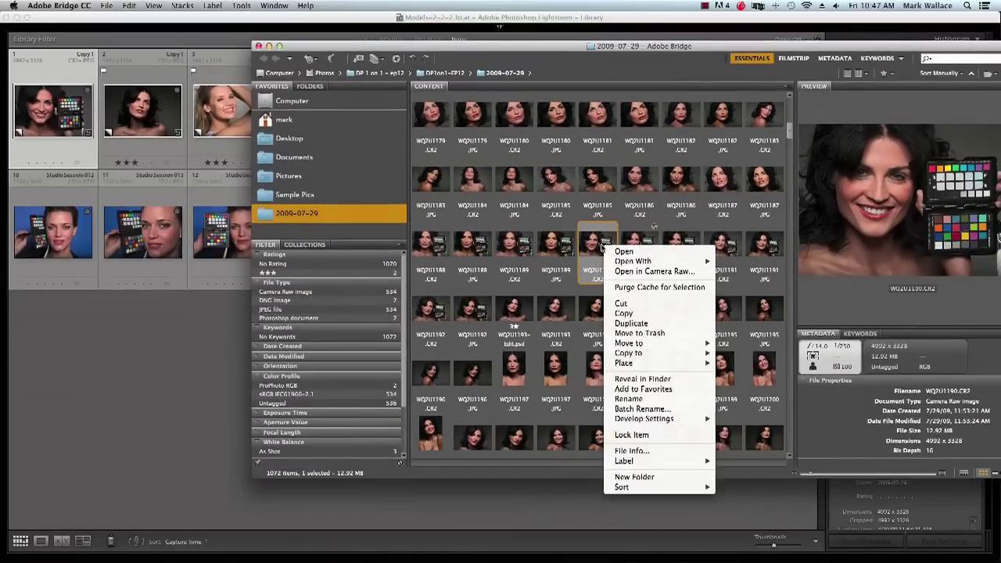
left_click(625, 271)
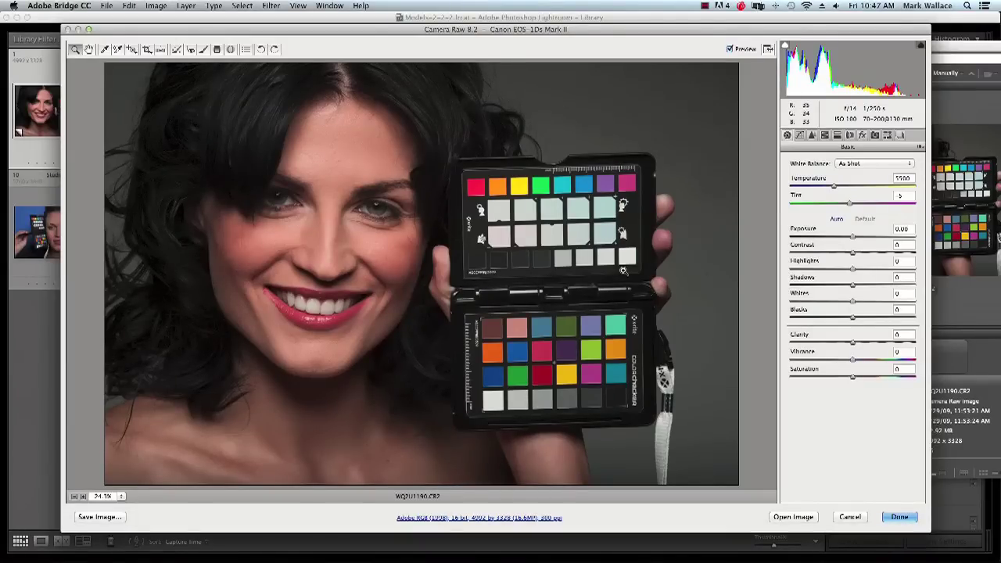
- Apply the 2013-Deska-Demo profile under process 2012 and sample white balance from a grey patch (5550, +14)
left_click_drag(686, 29, 641, 28)
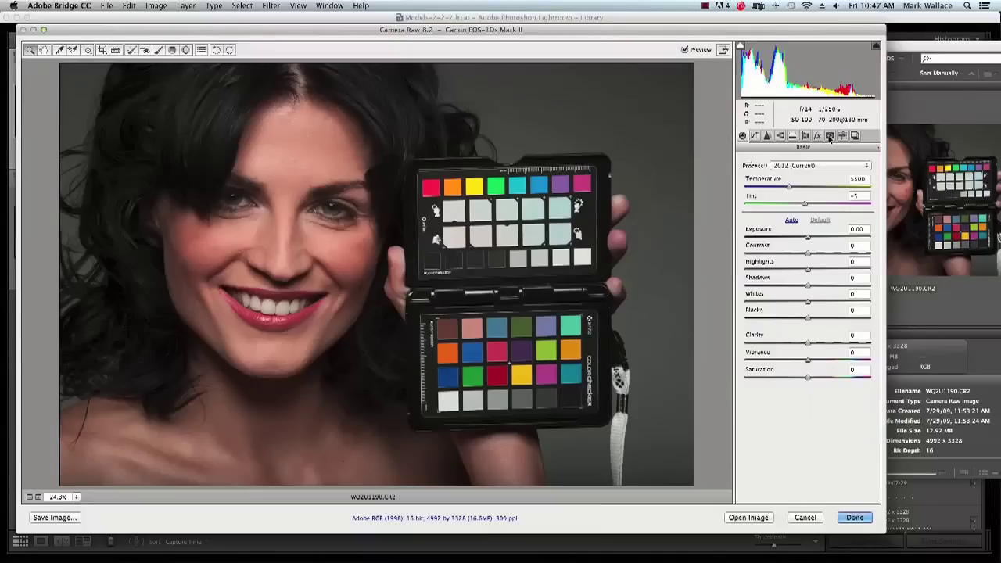
left_click(830, 137)
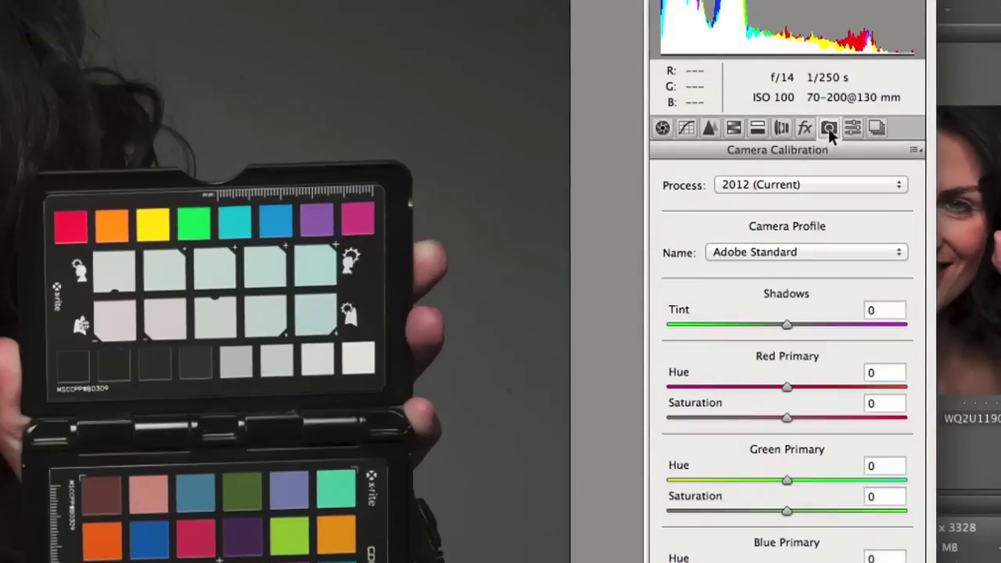
left_click(817, 187)
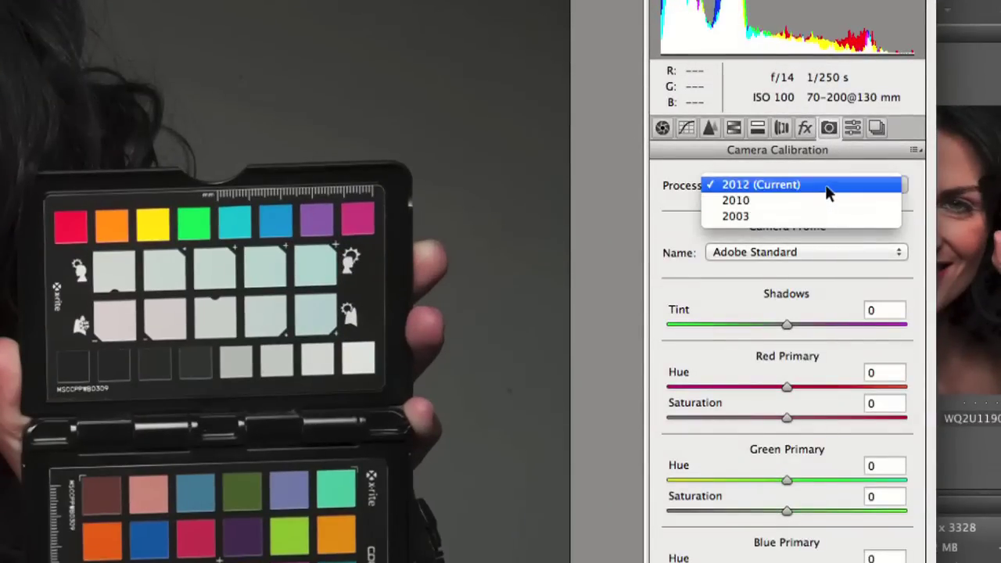
left_click(826, 188)
left_click(808, 261)
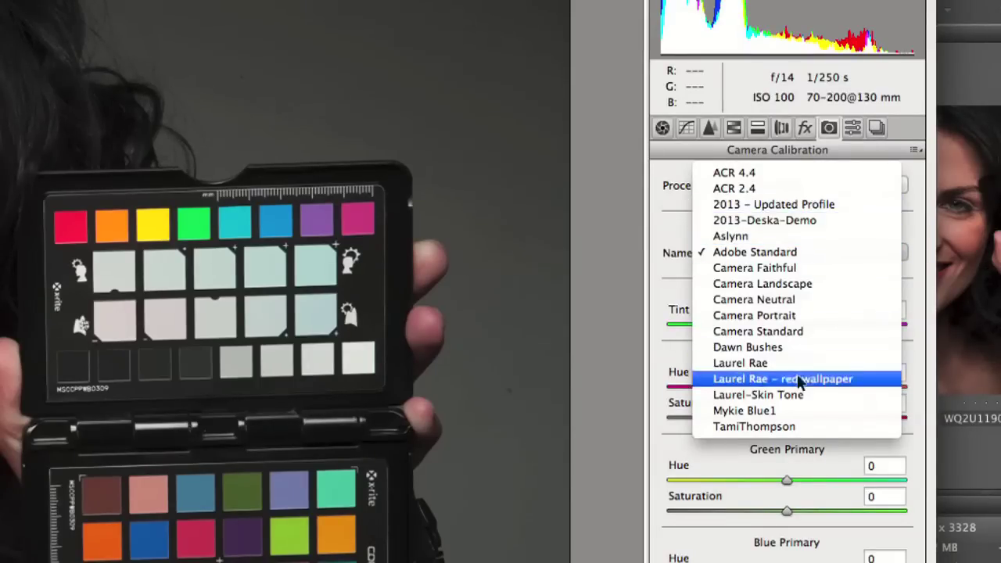
left_click(820, 225)
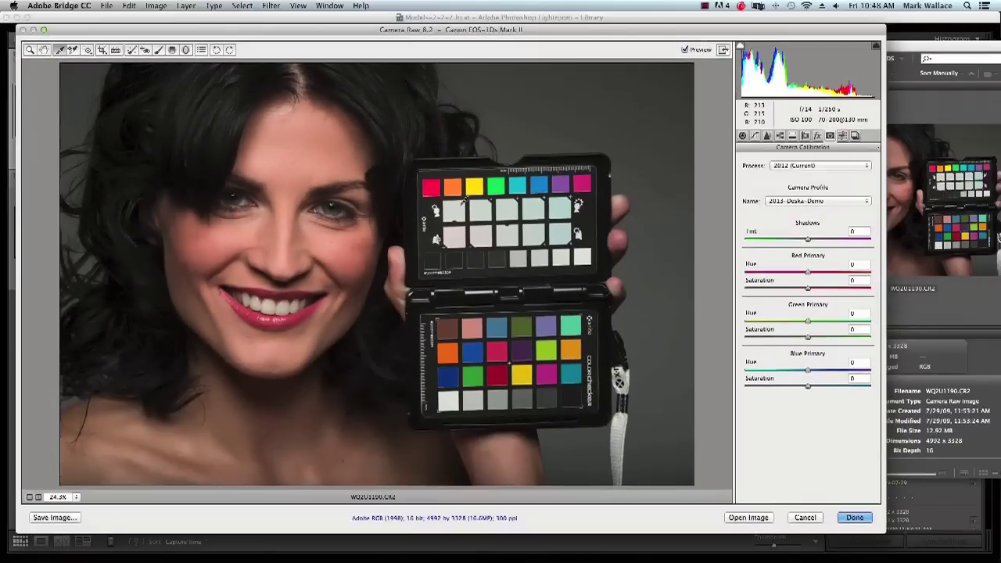
left_click(454, 208)
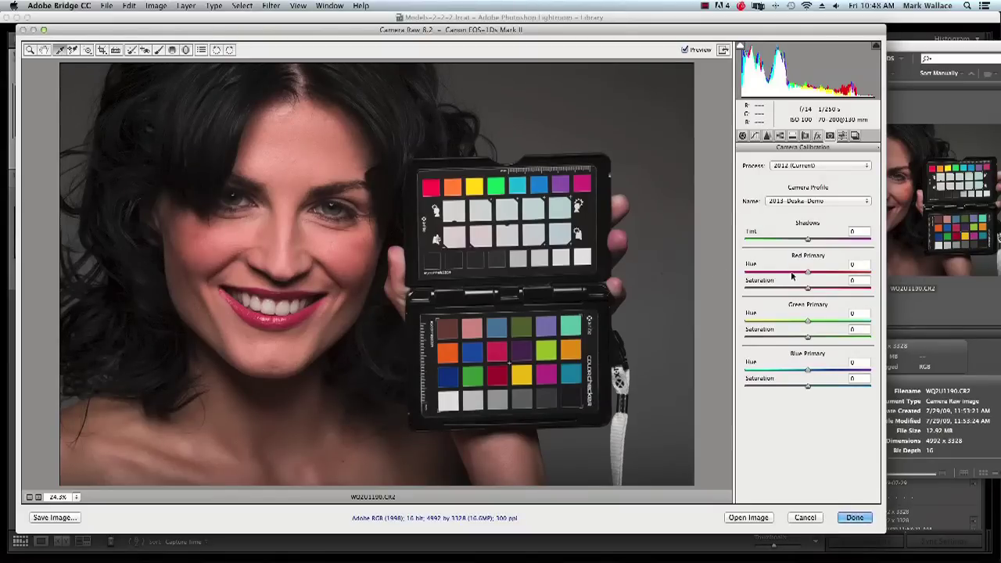
left_click(743, 137)
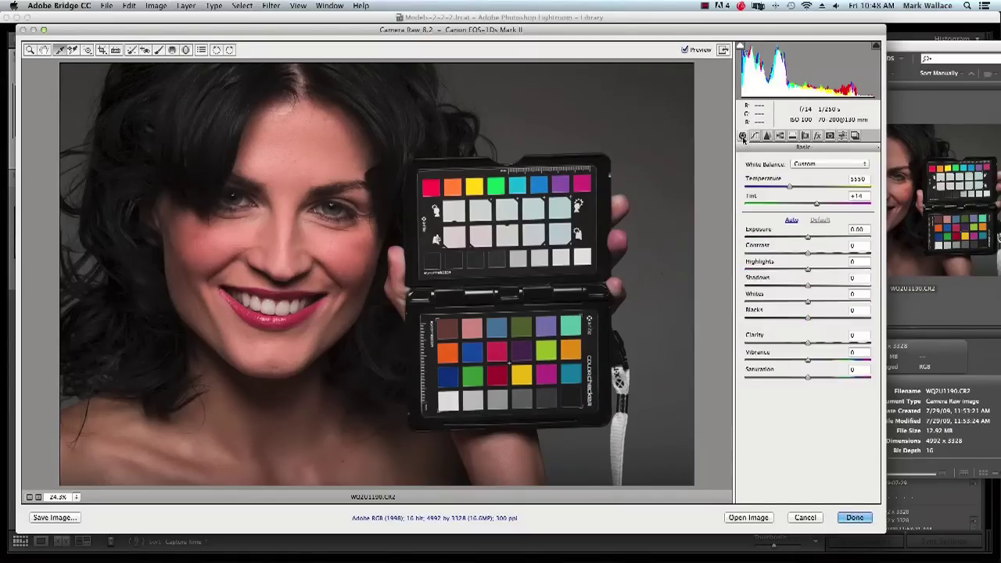
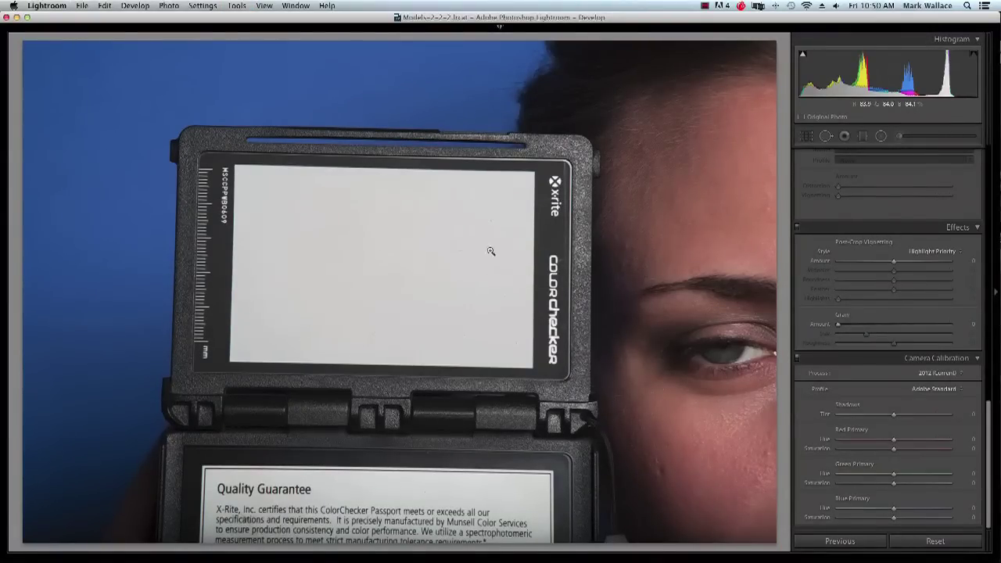
- Sample the ColorChecker's white card with the White Balance Selector for a Custom white balance
key("w")
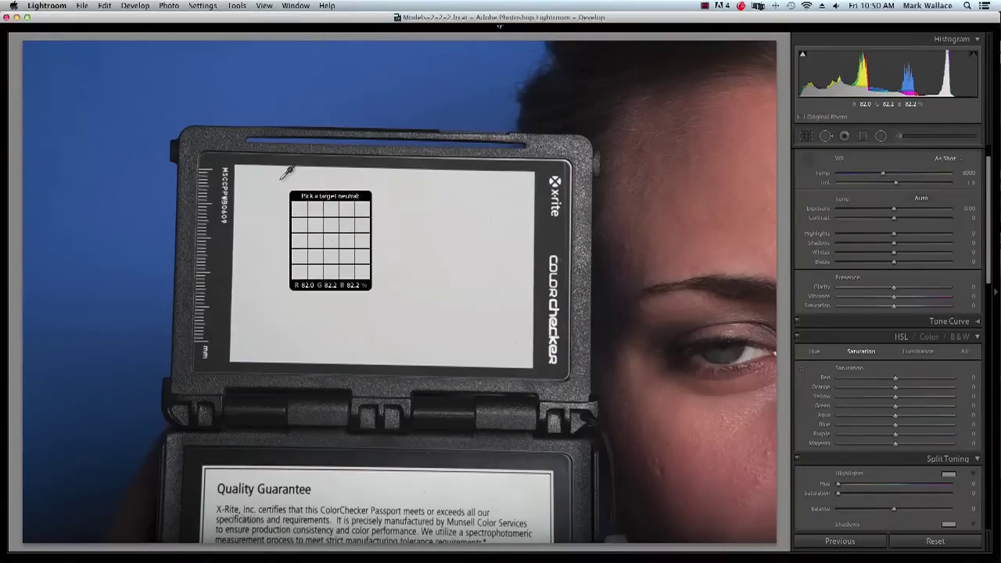
left_click(364, 239)
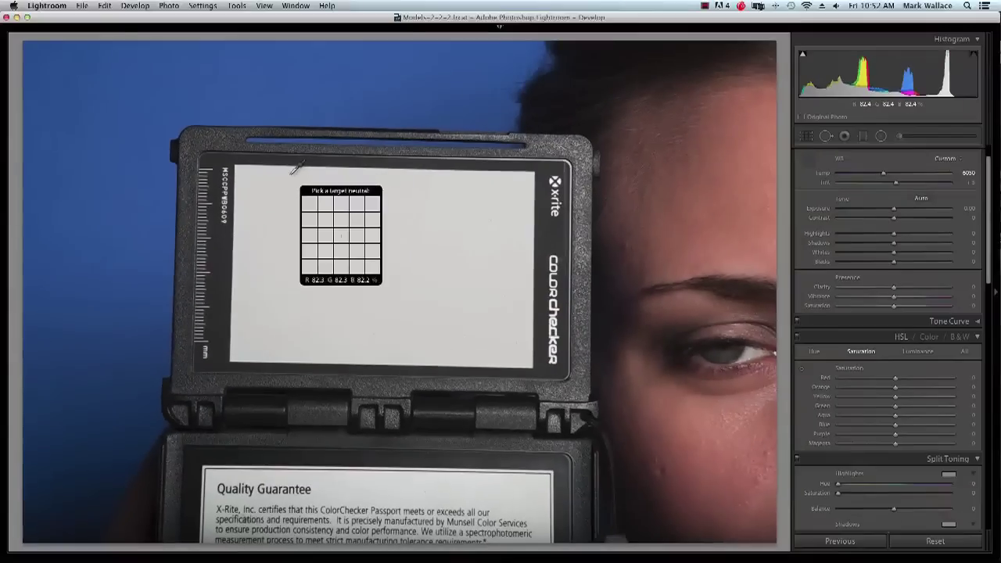
left_click(291, 173)
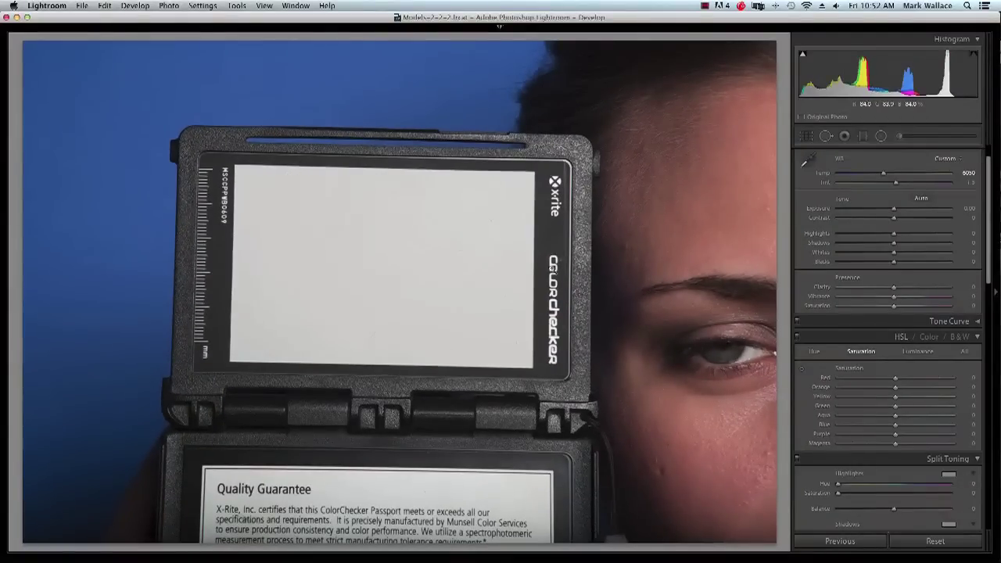
- Choose As Shot from the WB presets, then return to the 18-thumbnail Library grid
left_click(948, 160)
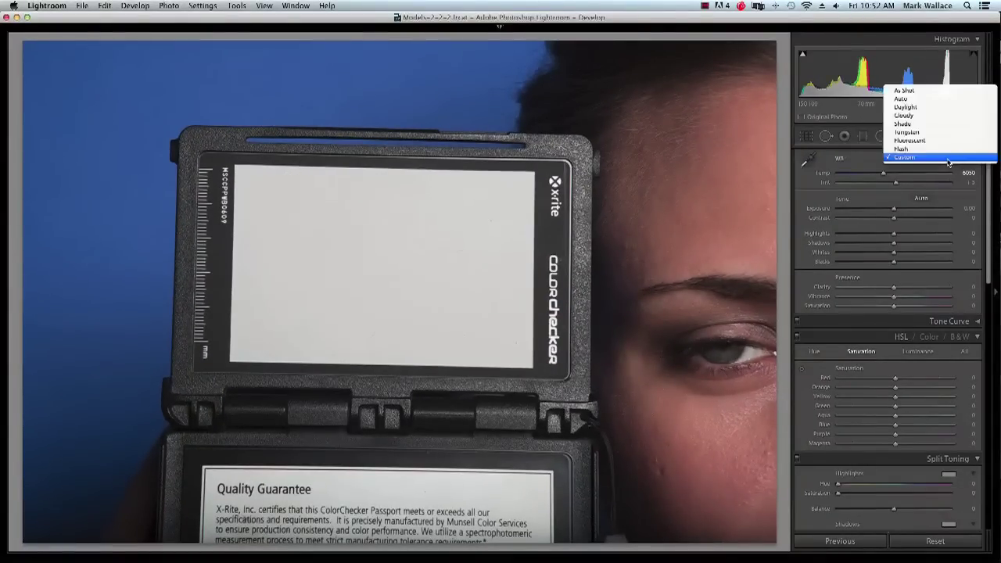
left_click(906, 91)
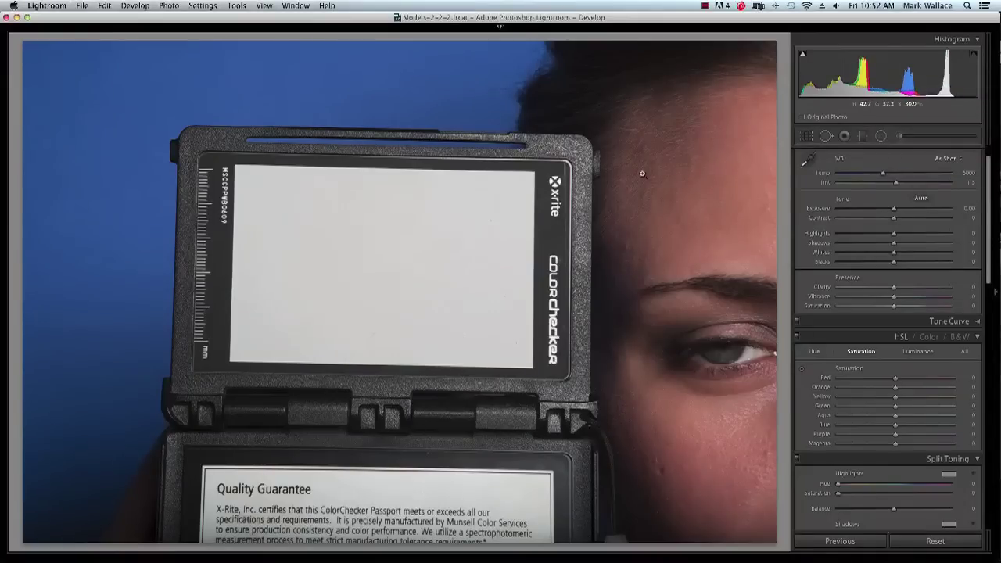
key("w")
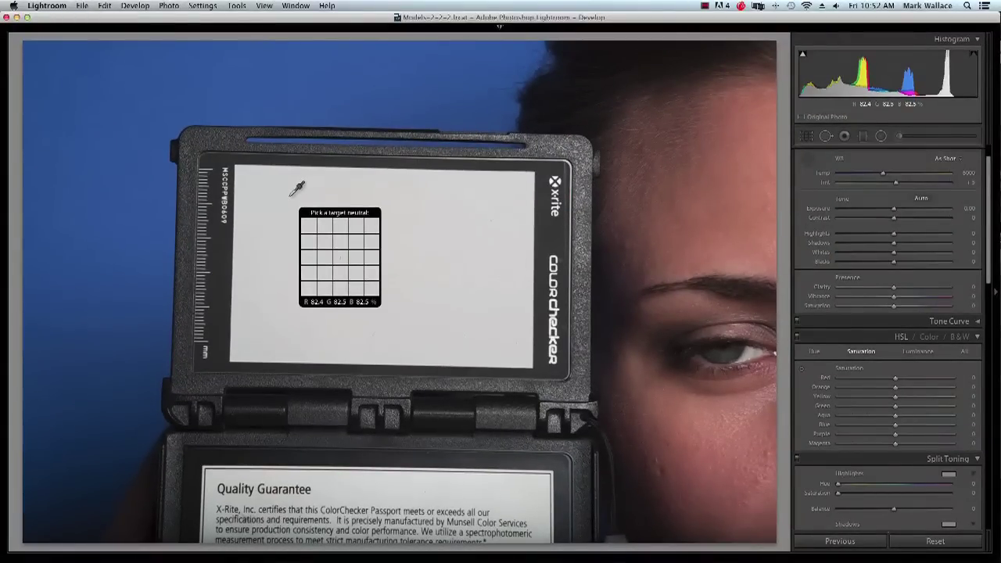
key("g")
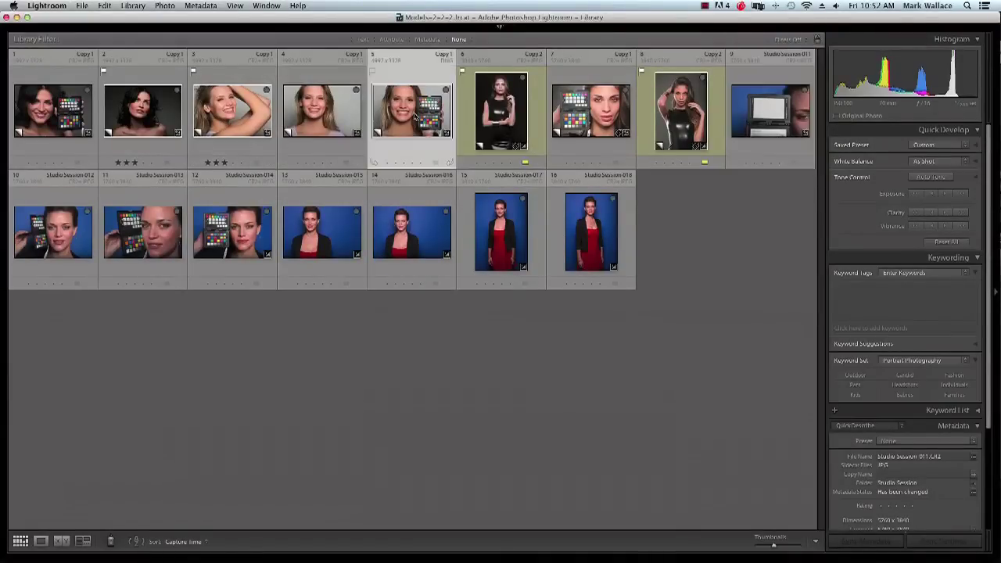
- Open the blonde model's ColorChecker photo 5 in Develop and white-balance it from a neutral patch
left_click(407, 122)
key("d")
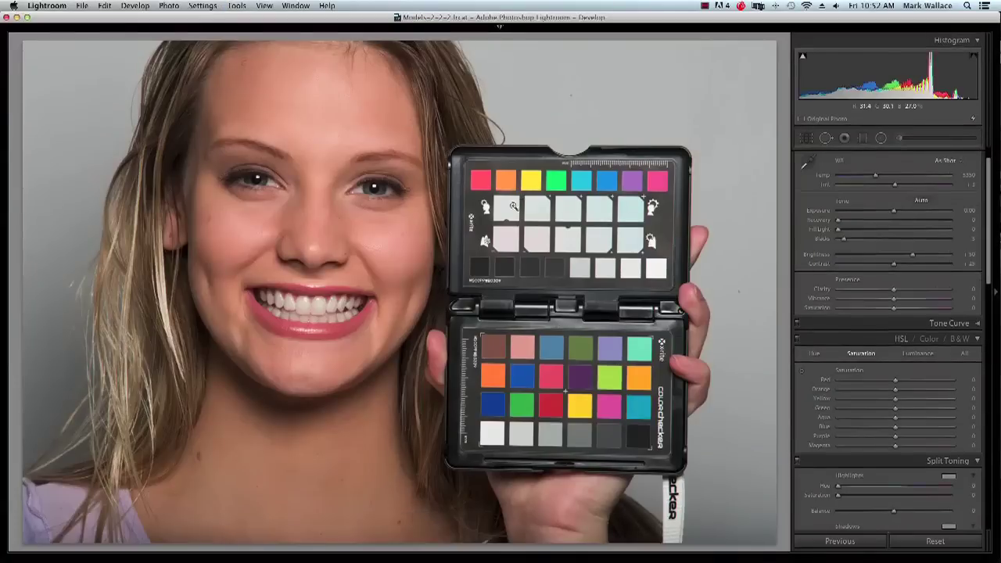
key("w")
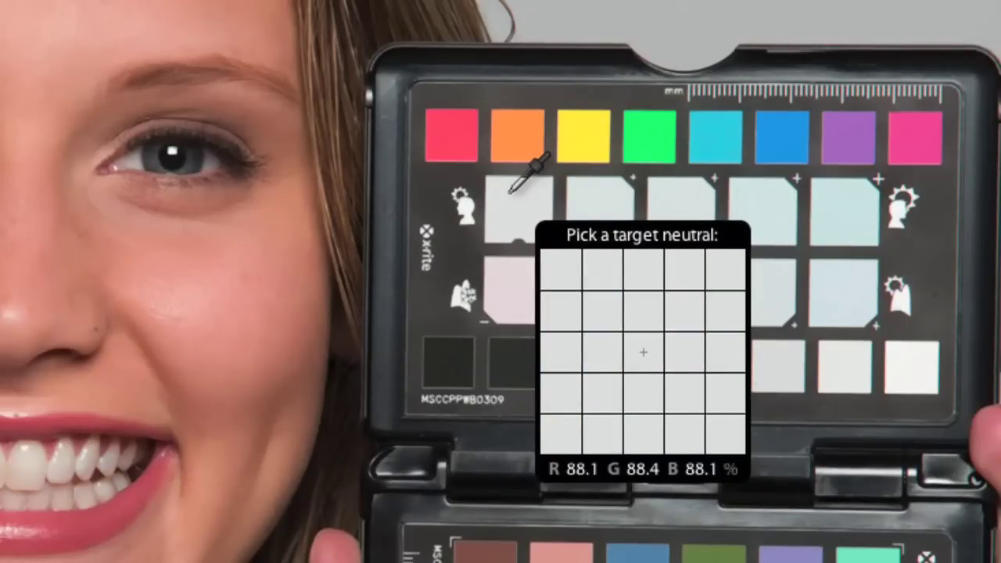
left_click(512, 141)
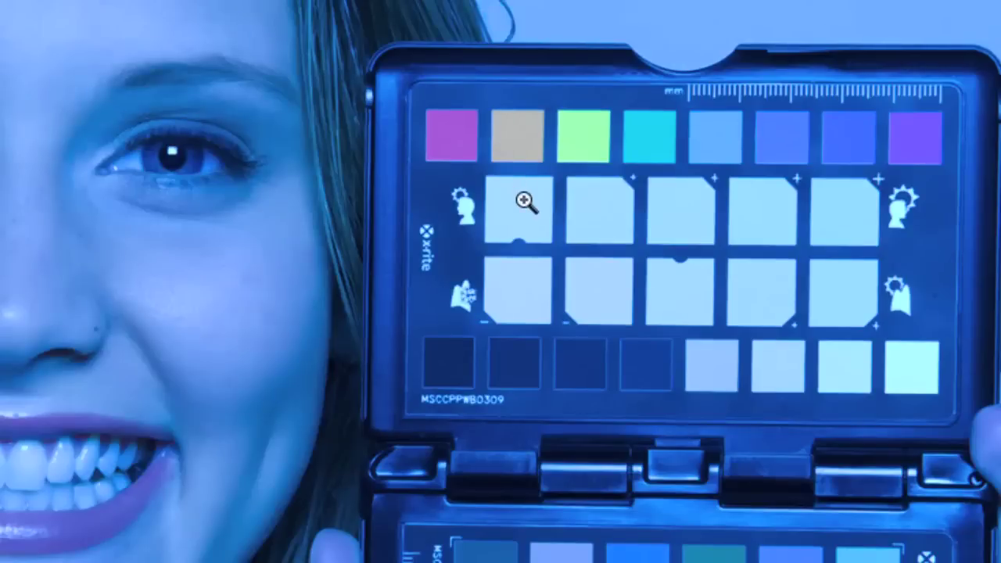
key("w")
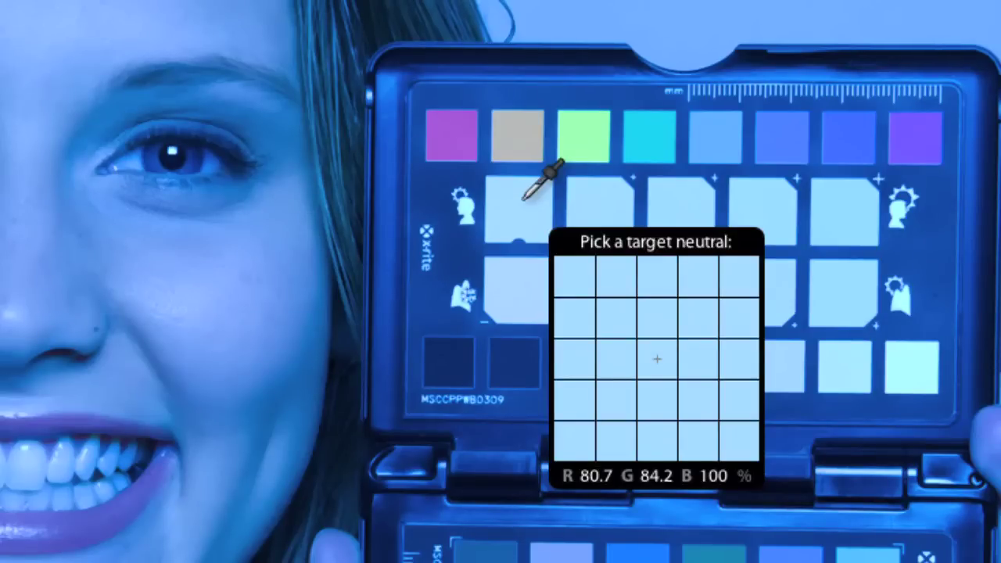
left_click(524, 197)
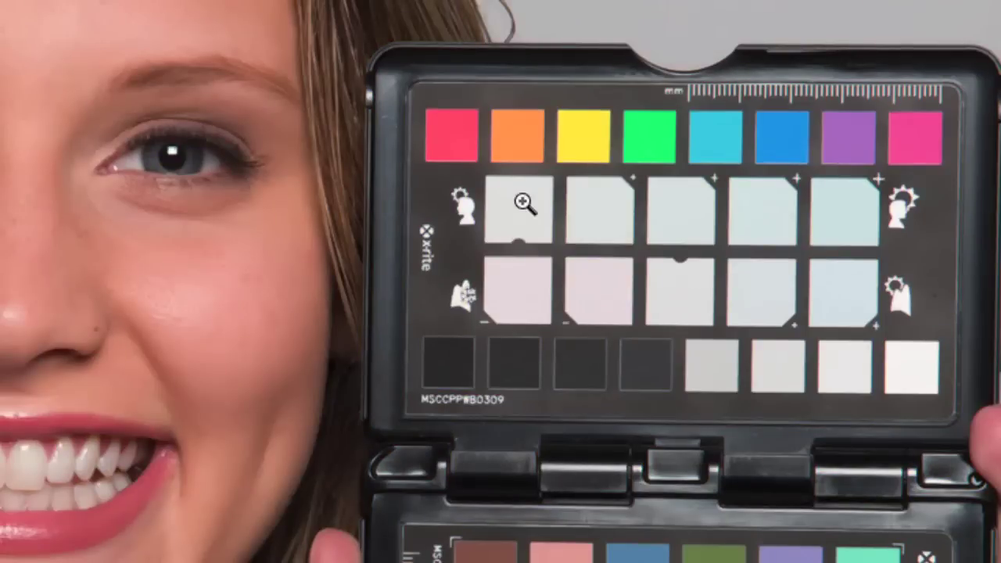
key("w")
left_click(522, 208)
- Back in the grid, dismiss the calibration notice, reposition the ColorChecker Passport window, and switch to Bridge
key("g")
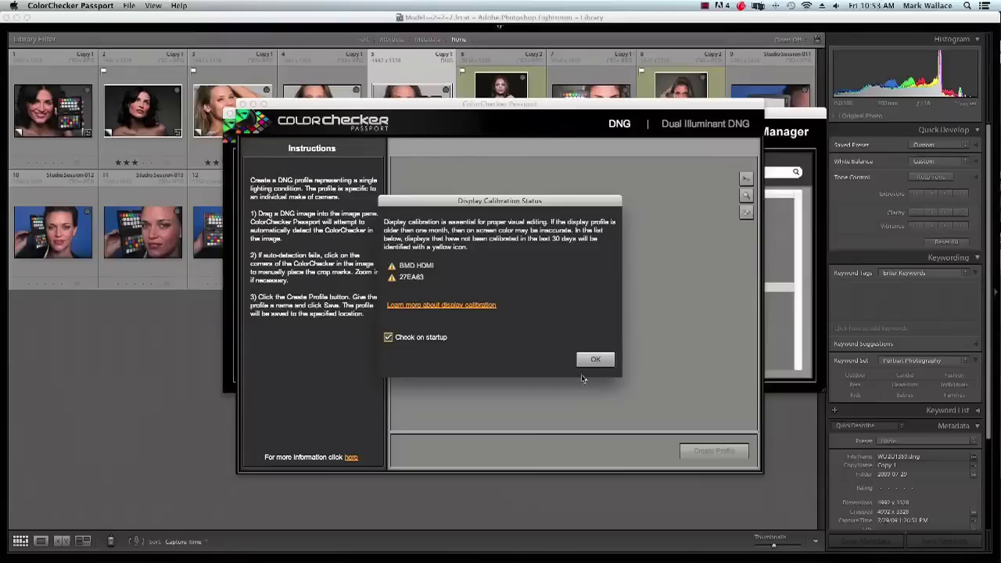
left_click(593, 358)
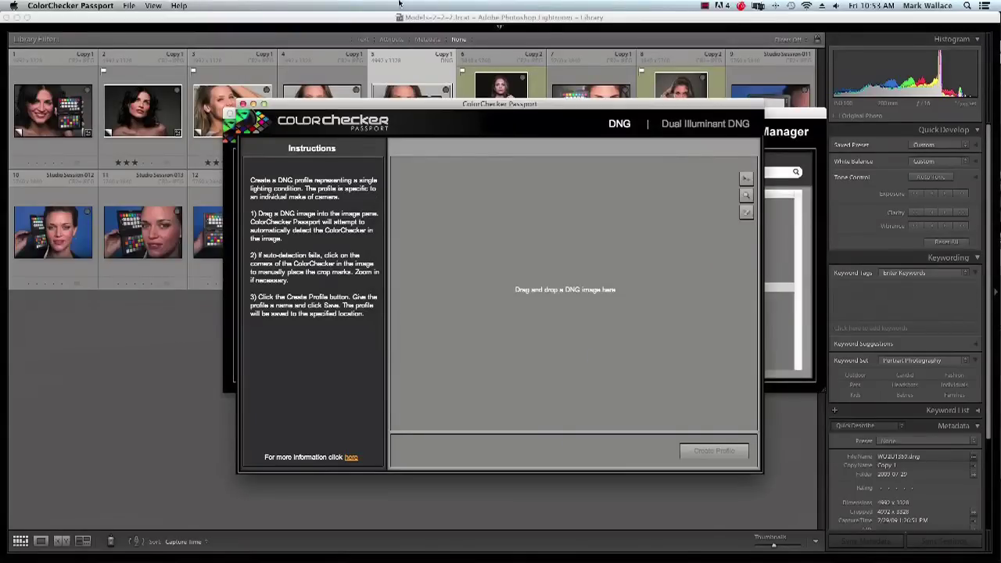
left_click_drag(401, 99, 462, 71)
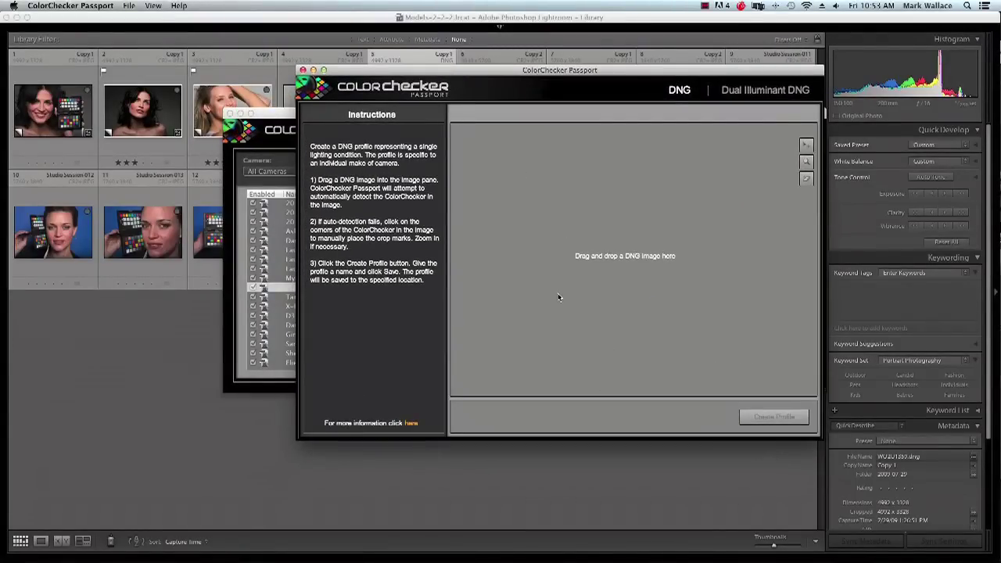
key("super+Tab")
key("super+Tab")
key("super+Tab")
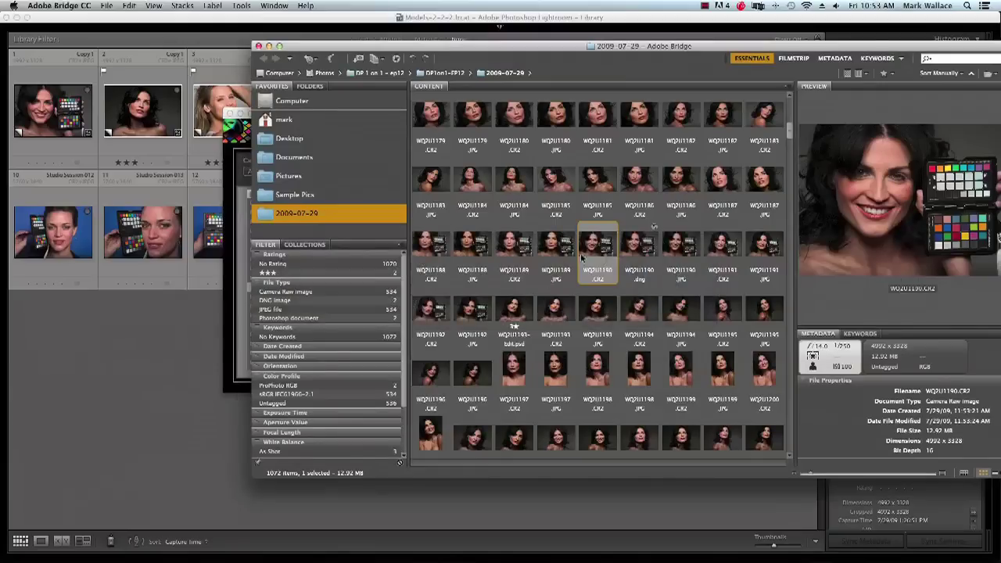
- Open WQ2U1190 in Camera Raw and assign the custom 2013 demo camera profile
right_click(593, 244)
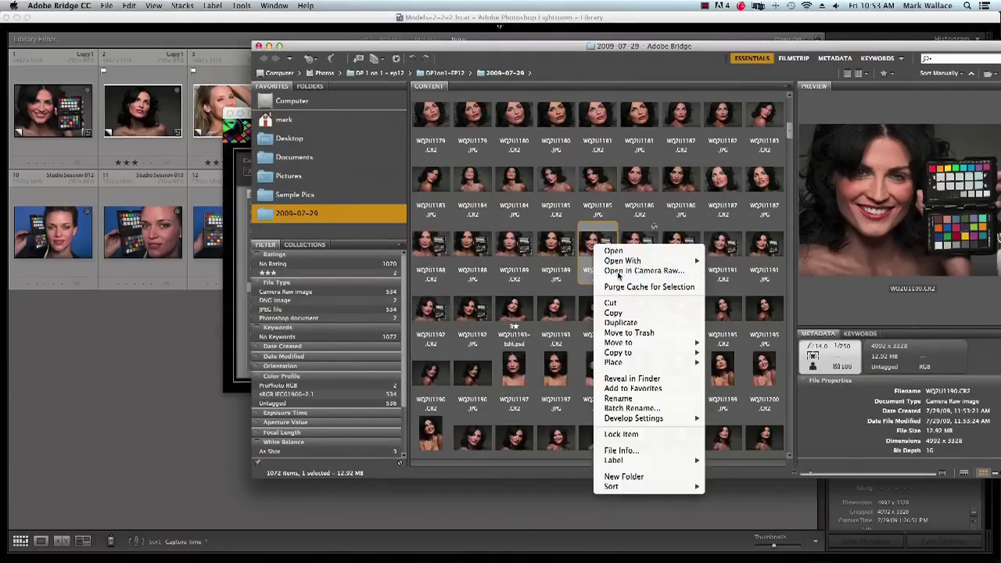
left_click(618, 271)
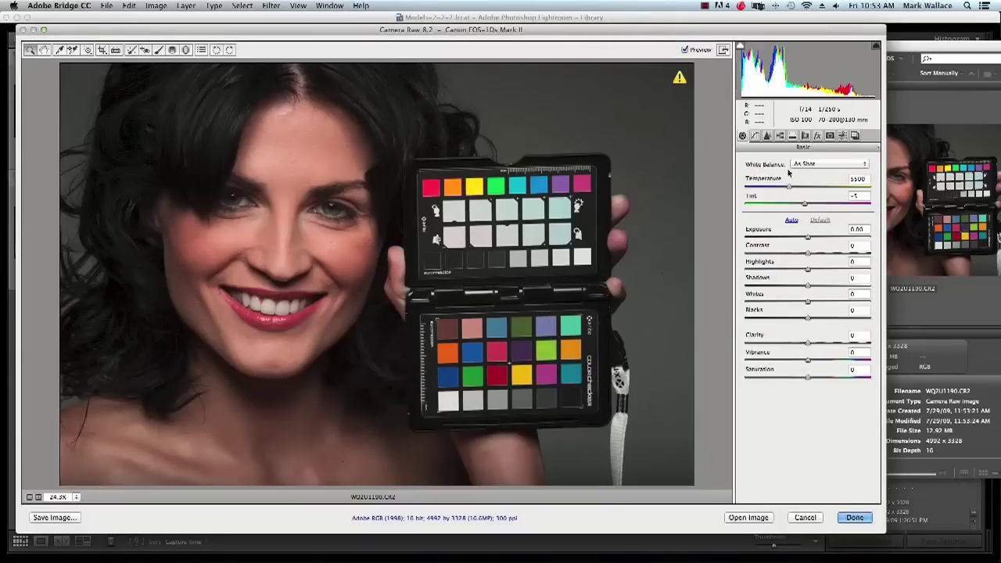
left_click(830, 136)
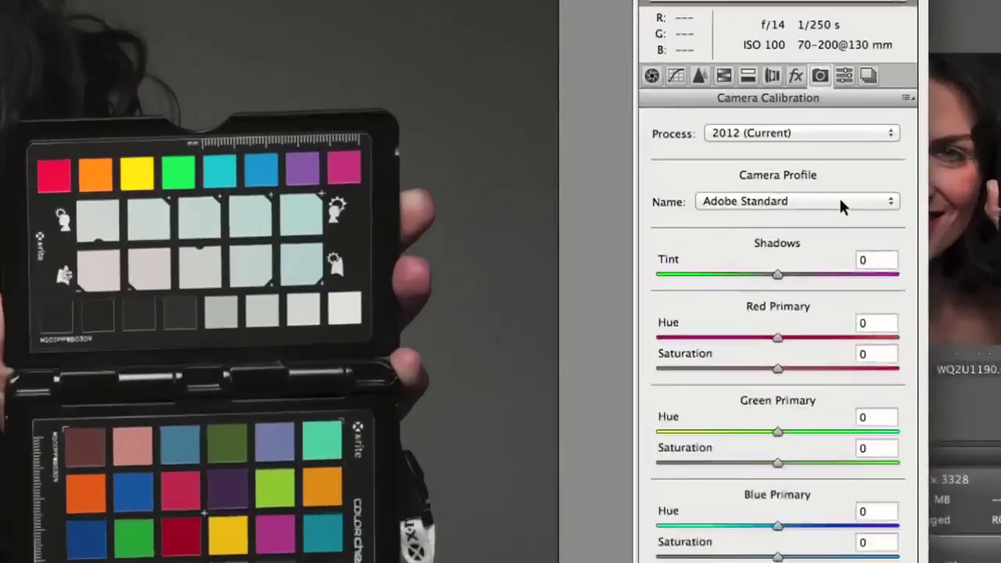
left_click(840, 203)
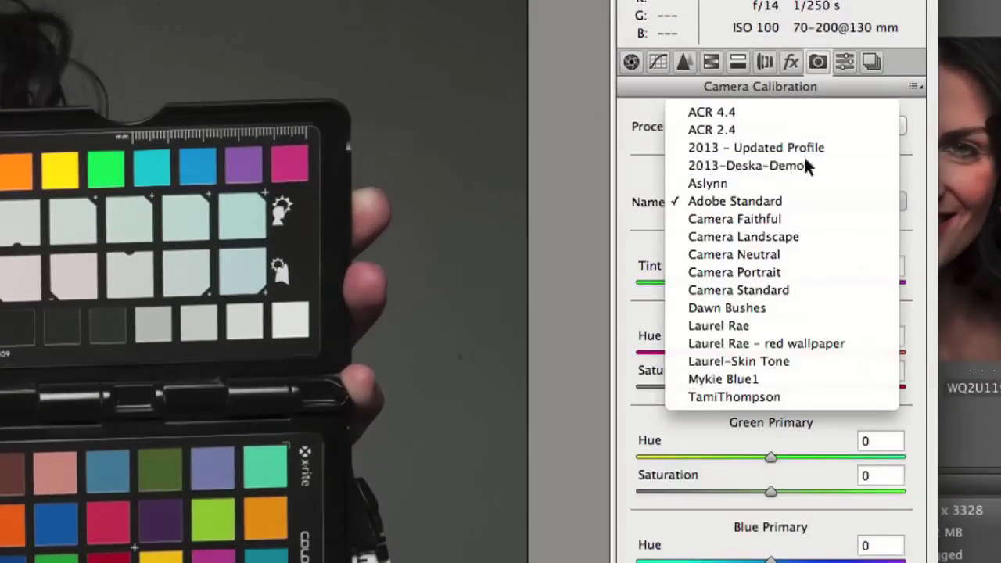
left_click(806, 166)
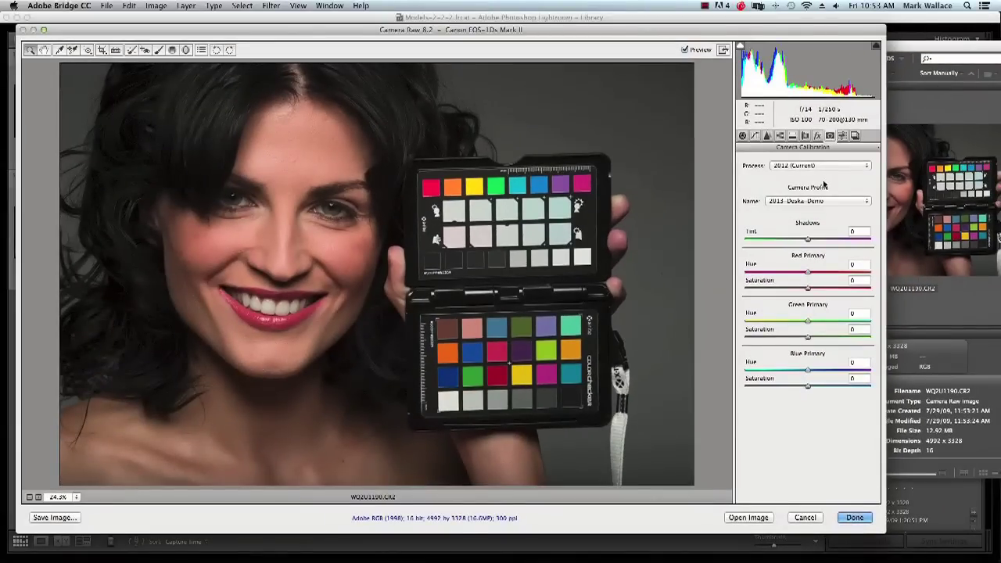
left_click(59, 50)
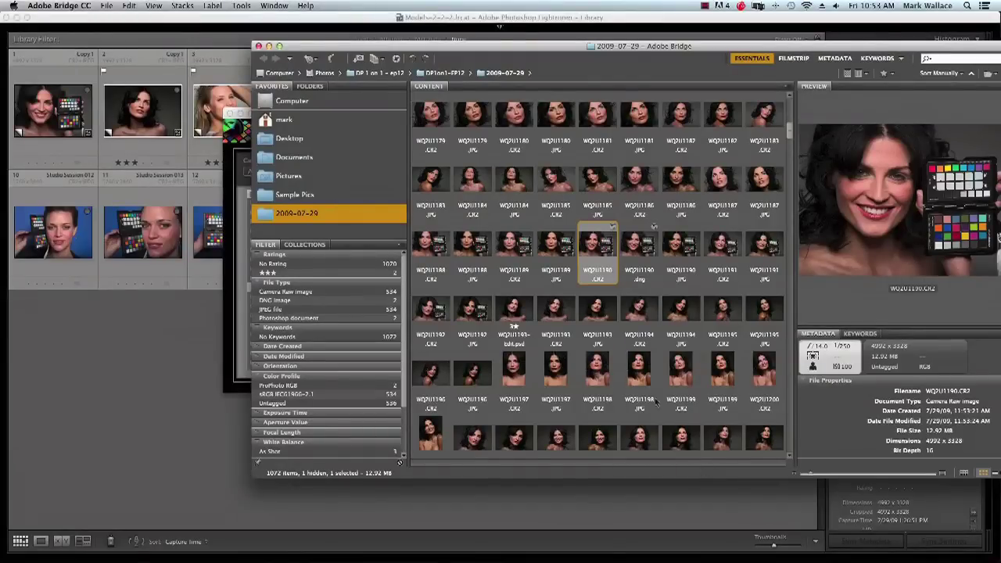
- Open thumbnail 12, the brunette's blue-background ColorChecker portrait, in Develop at Camera Calibration
key("super+Tab")
key("super+Tab")
key("super+Tab")
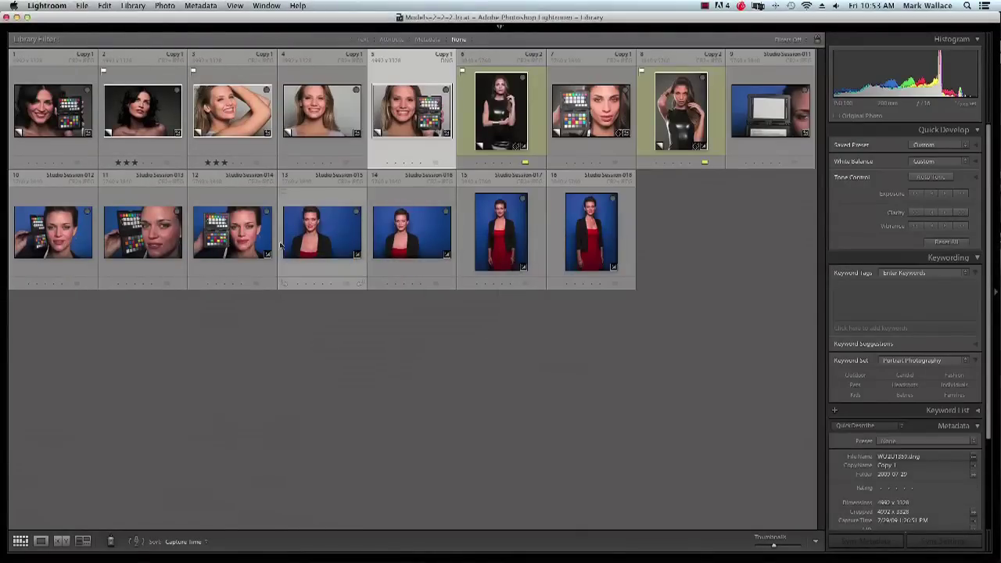
left_click(250, 246)
key("d")
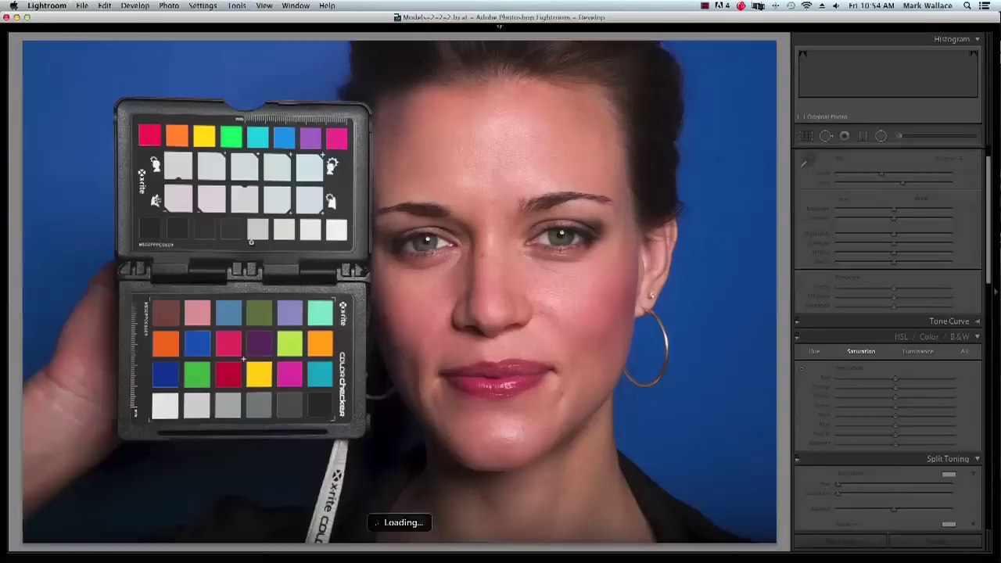
scroll(969, 312, "down", 10)
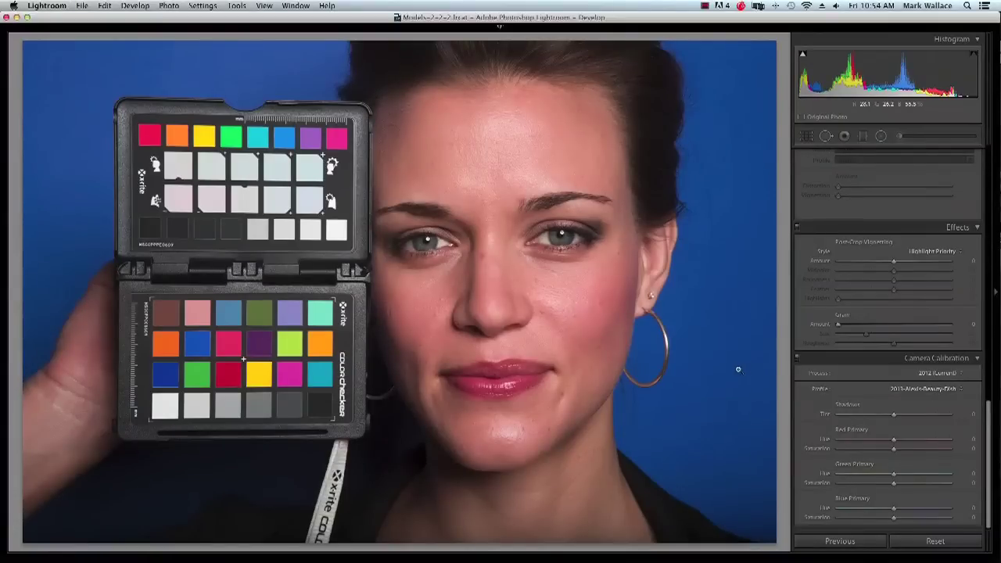
key("super+Tab")
key("super+Tab")
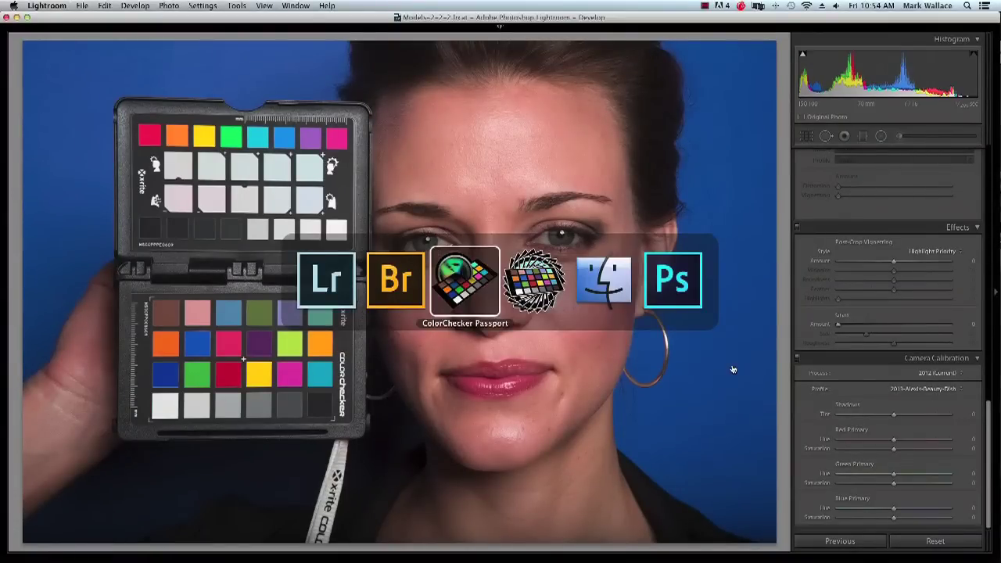
key("super+Tab")
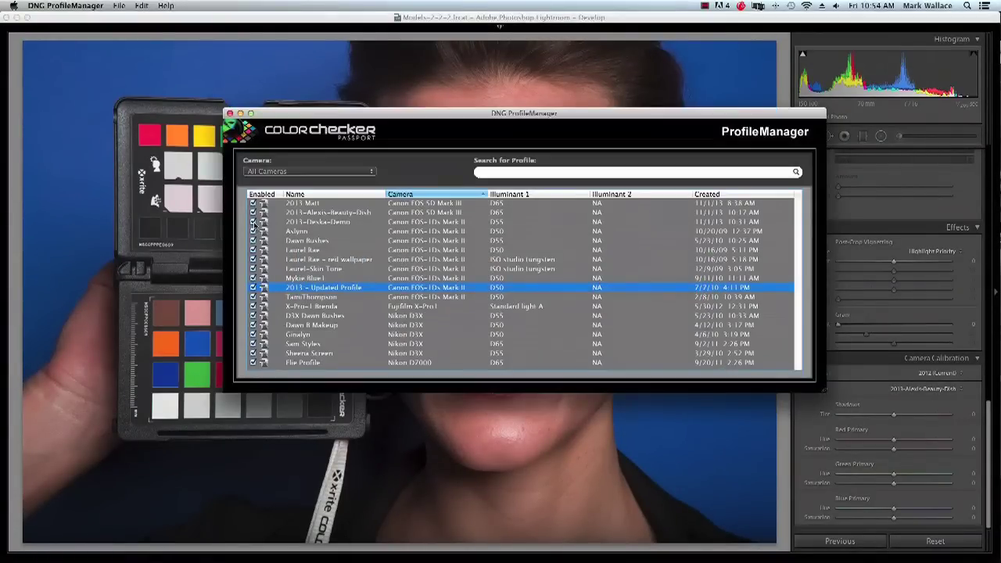
- Uncheck Enabled for the 2013-Alexis-Beauty-Dish profile, then bring Lightroom back from the Dock
left_click(253, 213)
key("super+Tab")
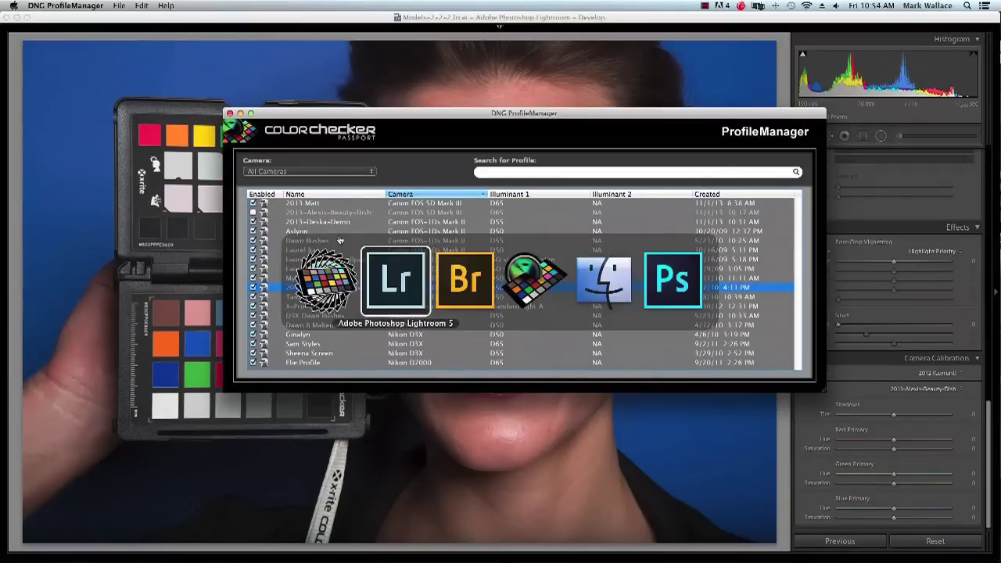
key("super+Tab")
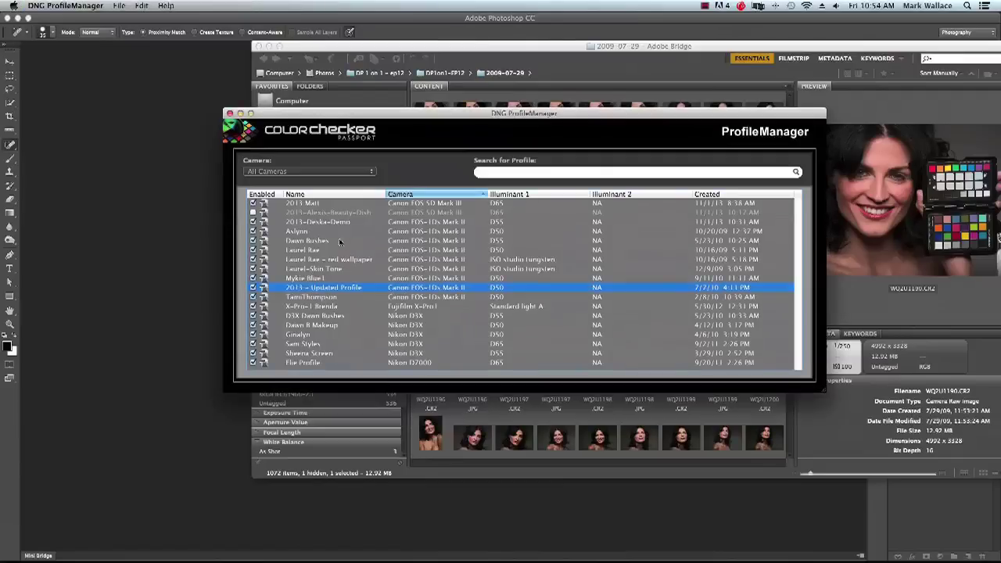
left_click(484, 547)
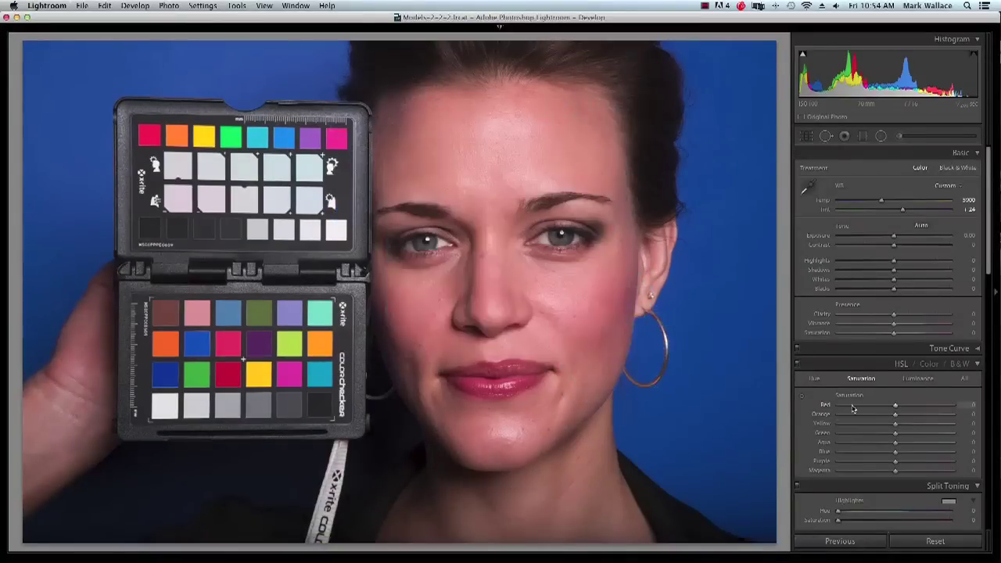
- Switch the brunette portrait's calibration profile from 2013-Alexis-Beauty-Dish to Adobe Standard
scroll(928, 399, "down", 10)
scroll(929, 399, "down", 5)
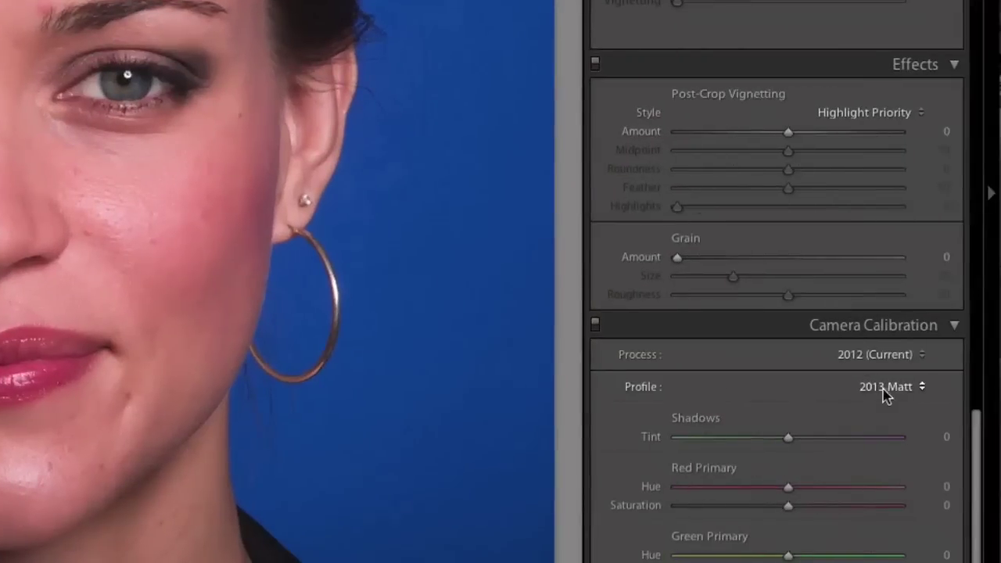
left_click(887, 386)
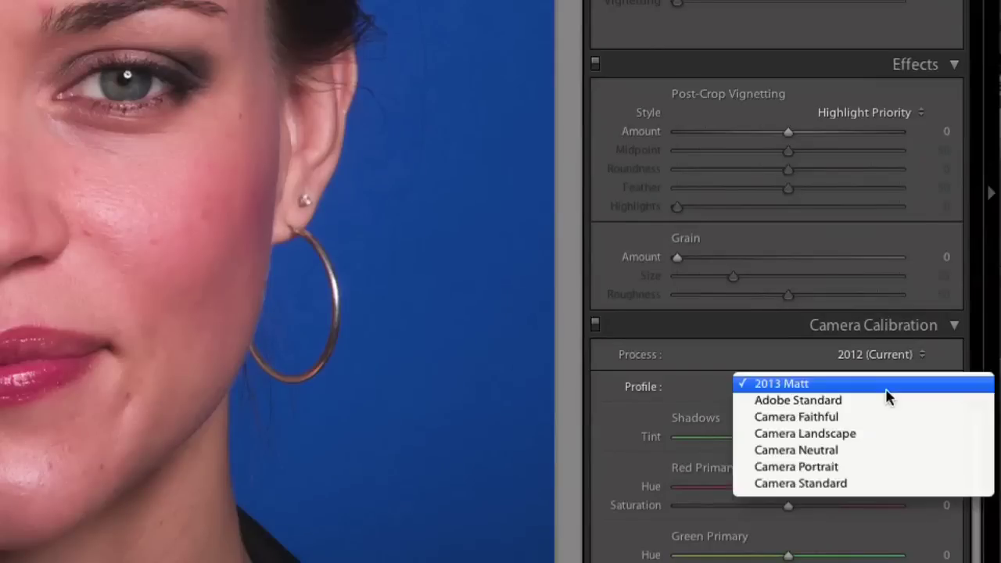
left_click(825, 400)
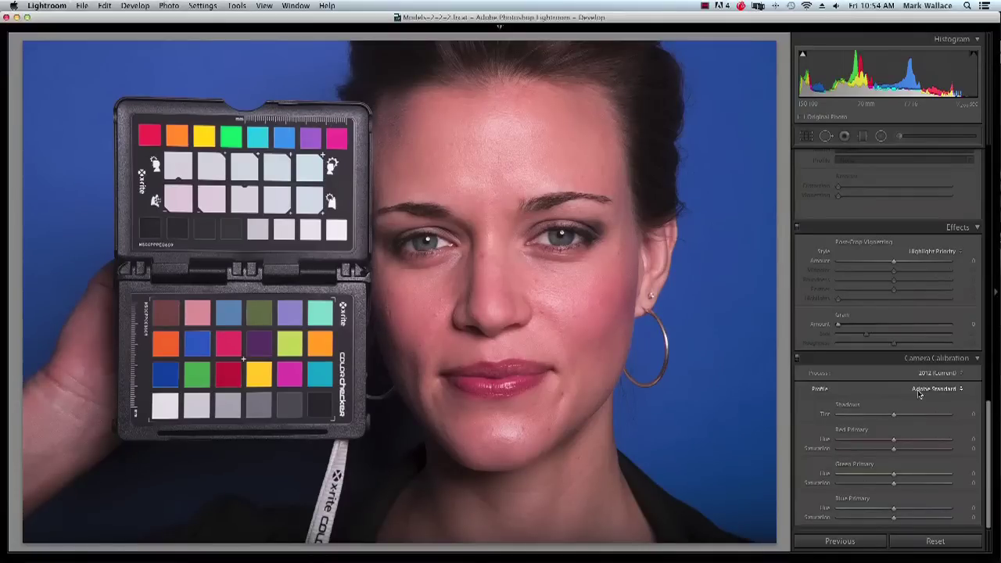
- Return to DNG ProfileManager and check Enabled for the 2013-Alexis-Beauty-Dish profile again
key("super+Tab")
key("super+Tab")
key("super+Tab")
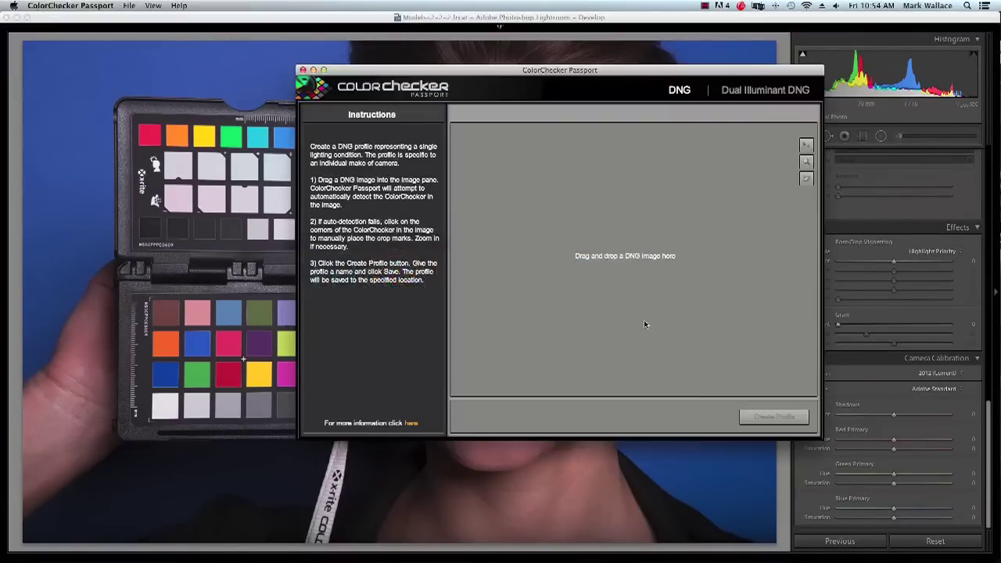
key("super+Tab")
key("super+Tab")
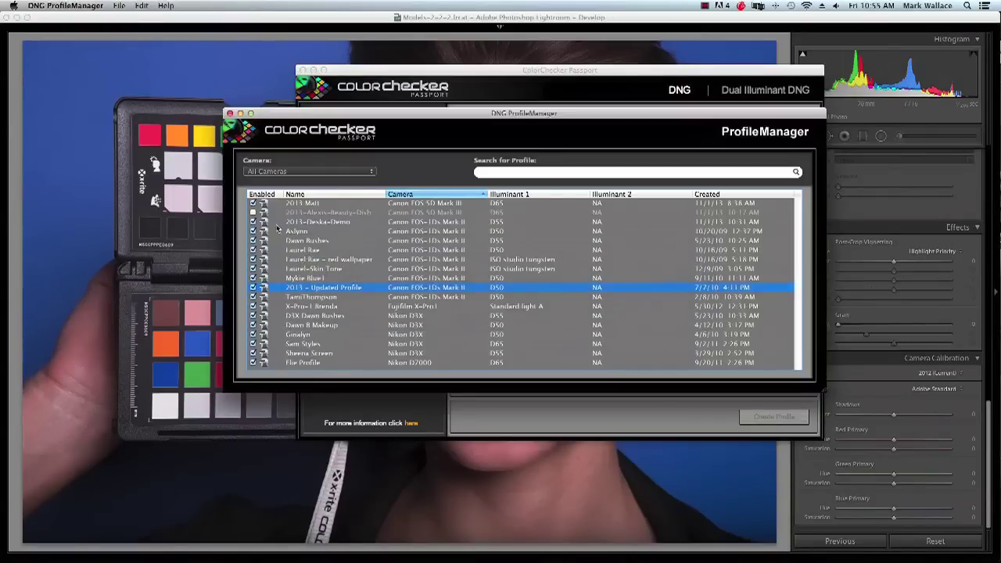
left_click(253, 212)
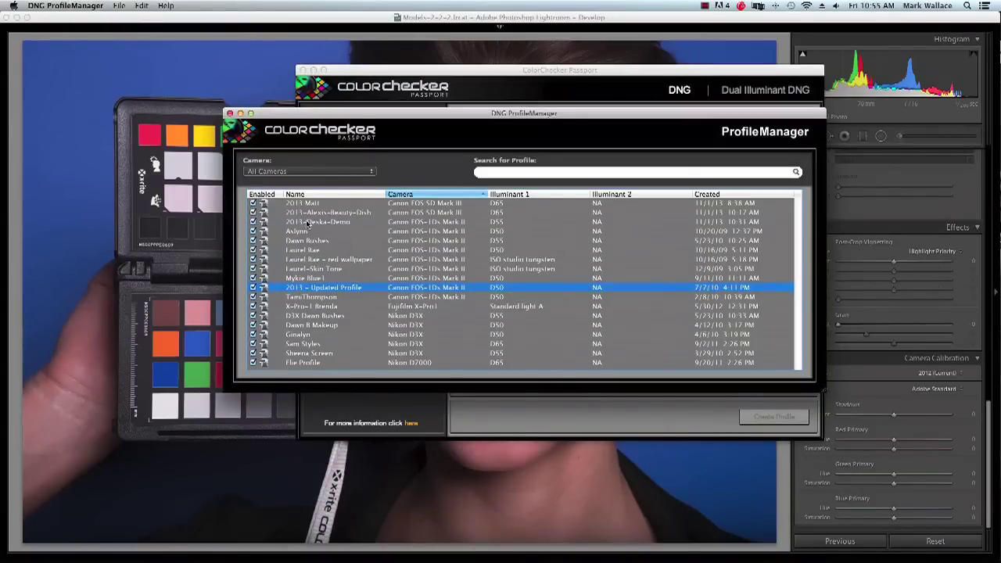